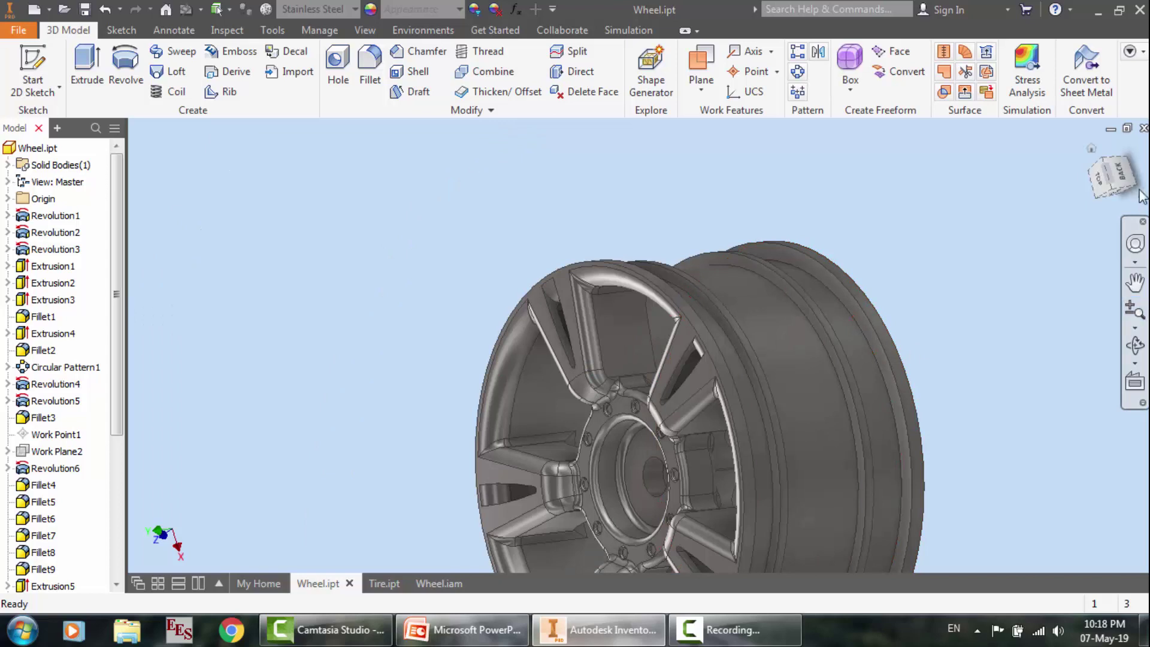
# Step: Start a 2D sketch on the wheel's XY plane and slice the graphics at the sketch plane
pyautogui.click(1123, 175)
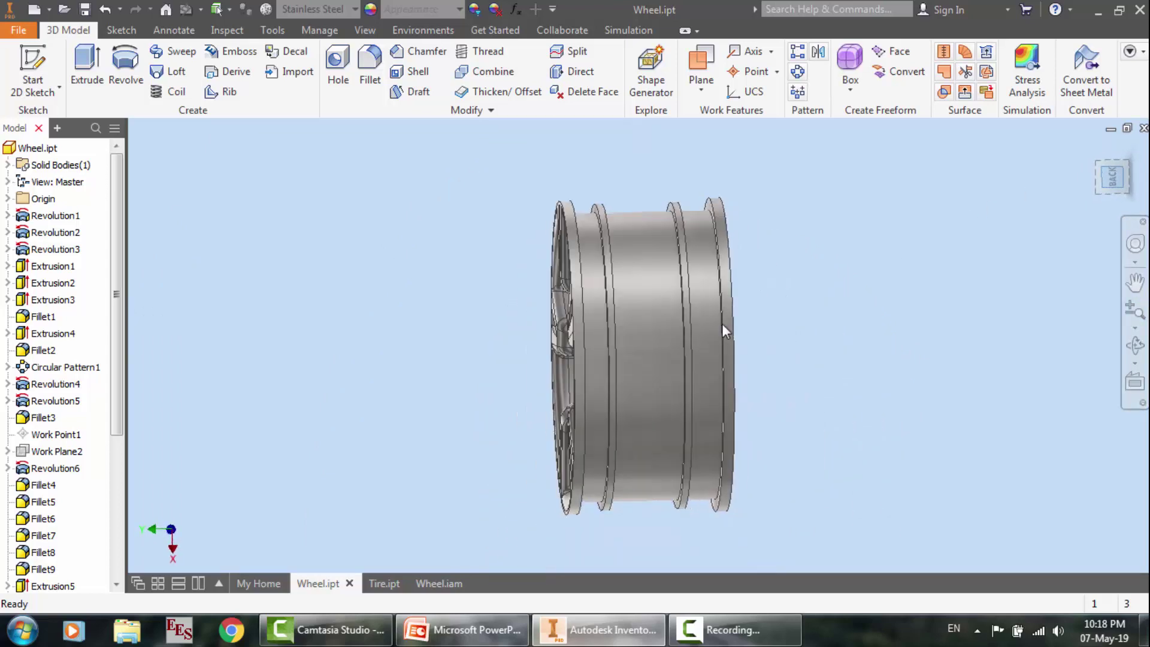
pyautogui.scroll(-5, 614, 203)
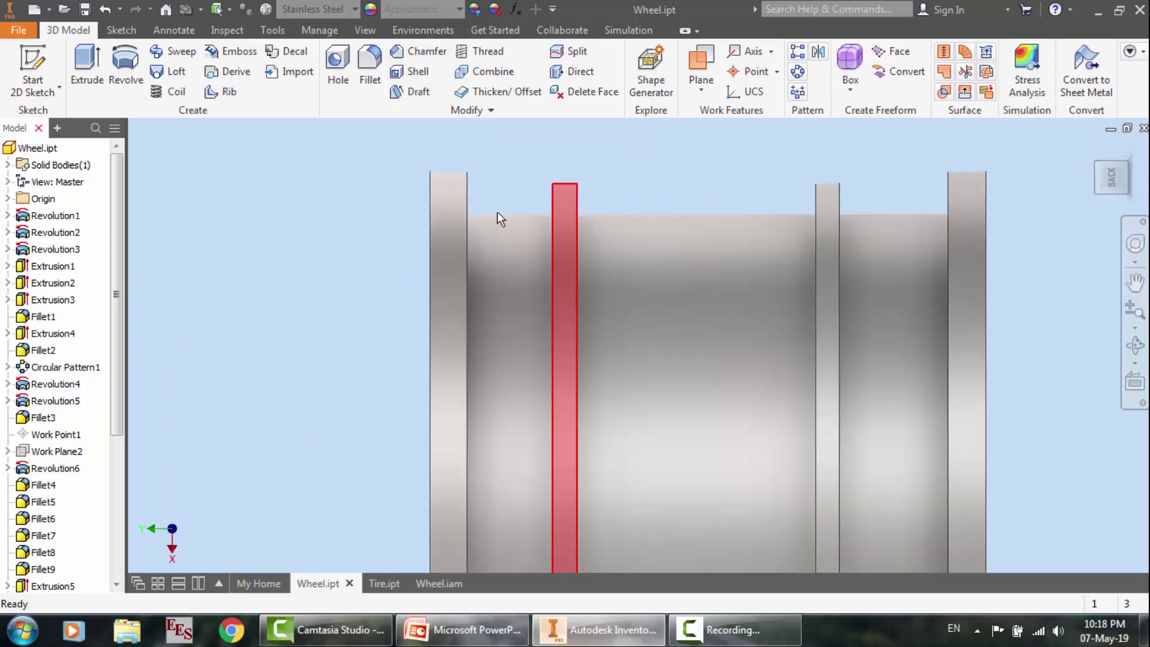
pyautogui.scroll(3, 699, 275)
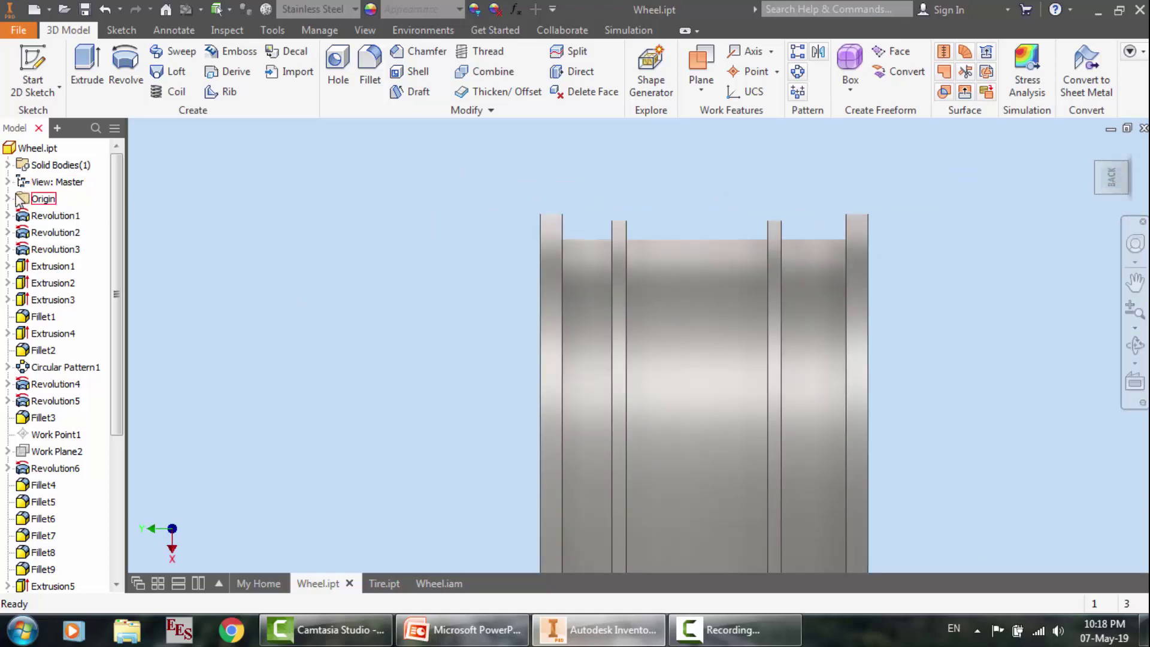
pyautogui.click(33, 72)
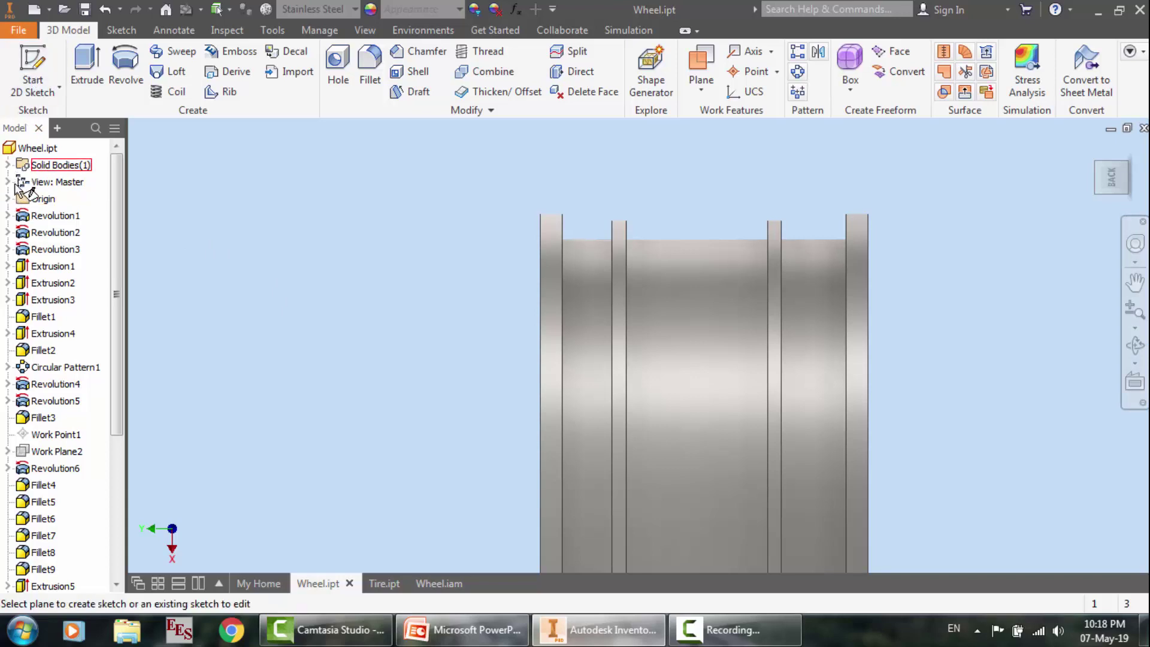
pyautogui.click(7, 200)
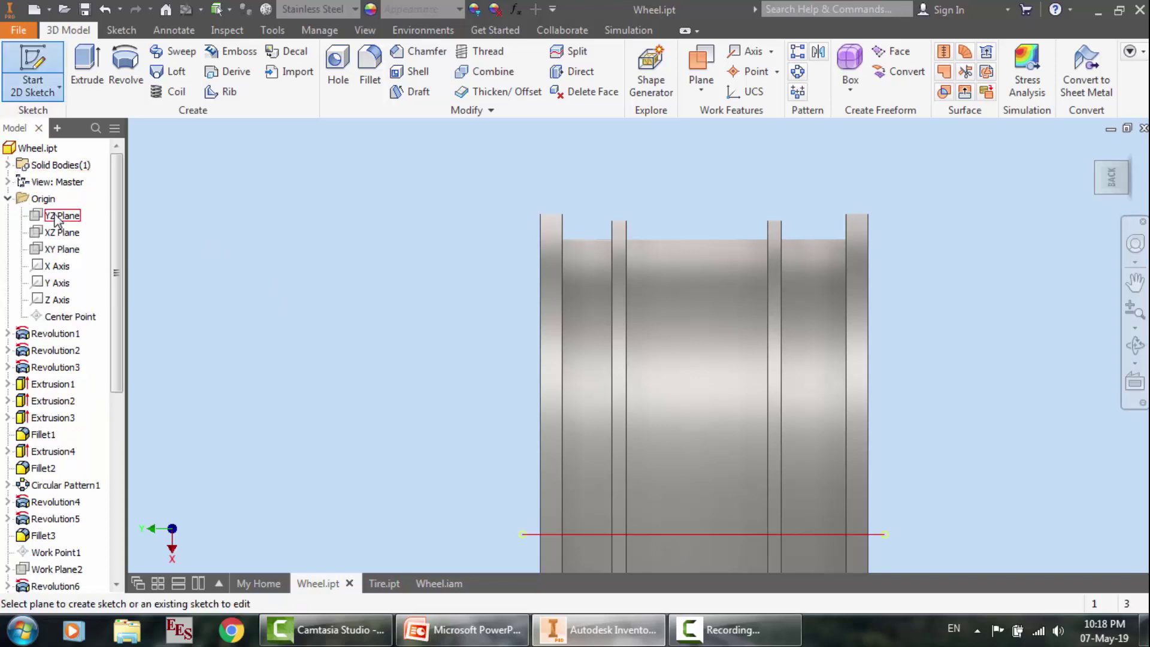
pyautogui.click(58, 251)
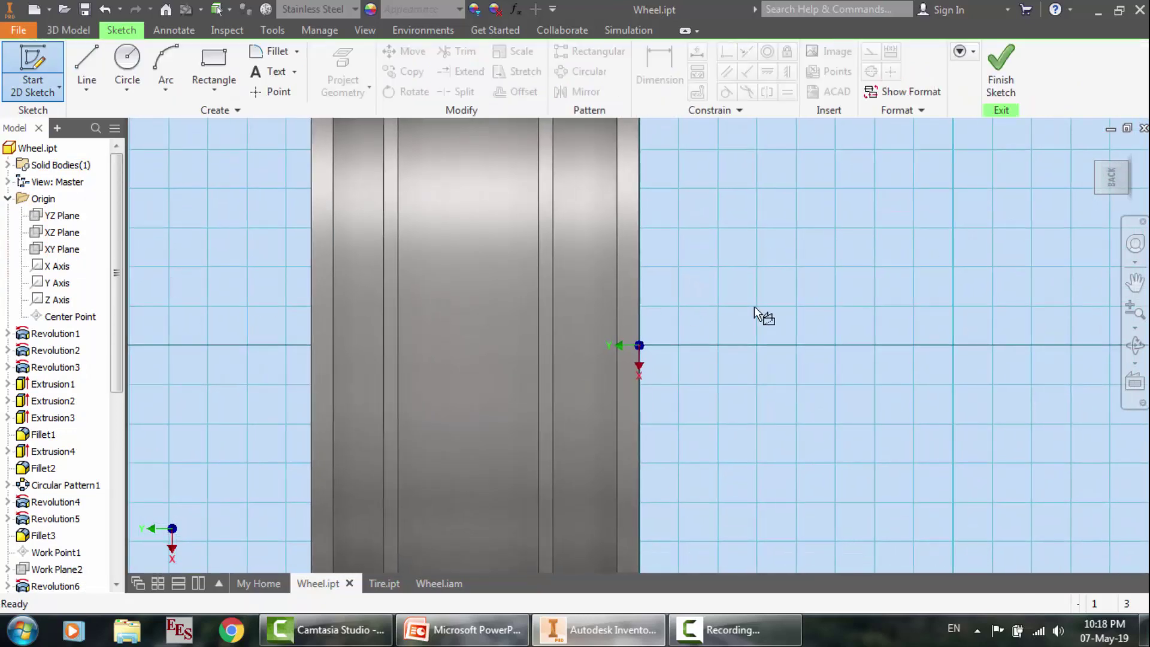
pyautogui.rightClick(753, 306)
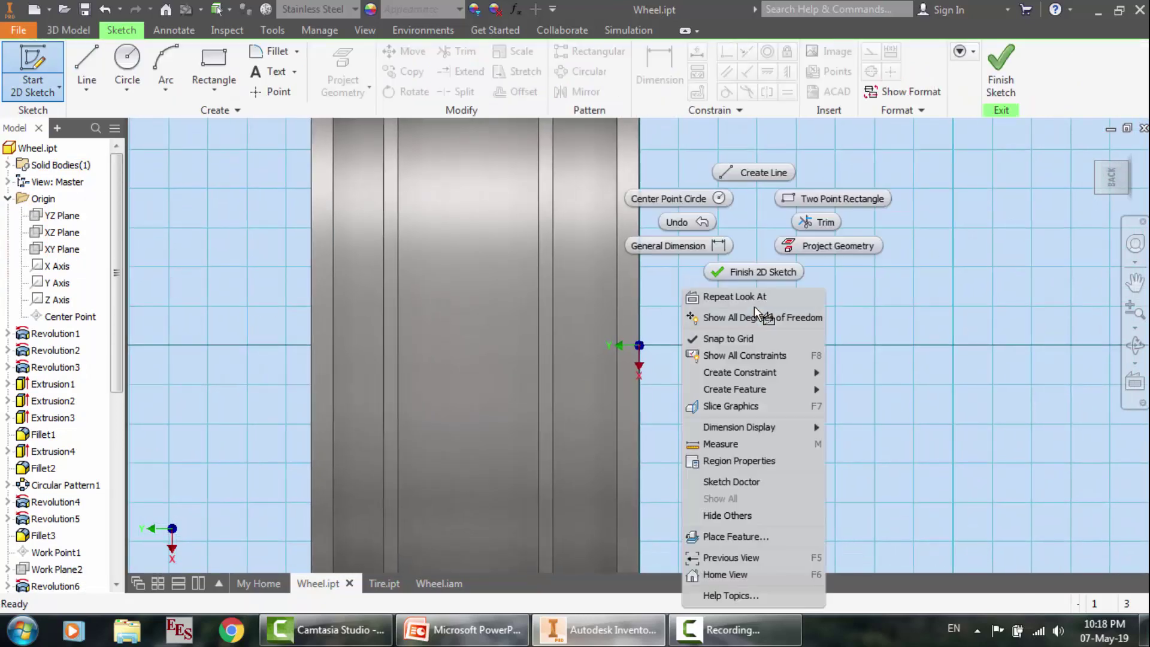
pyautogui.click(749, 408)
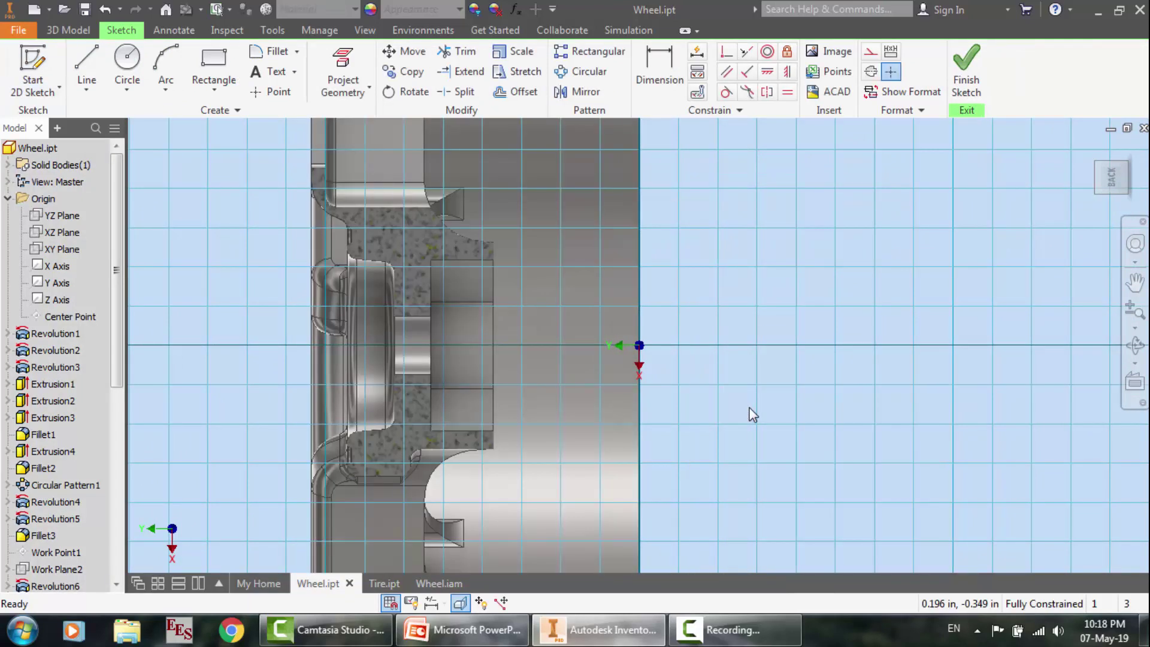
# Step: Examine the sectioned hub, spokes and ribbed outer rim of the wheel, and finish the sketch
pyautogui.scroll(-3, 753, 415)
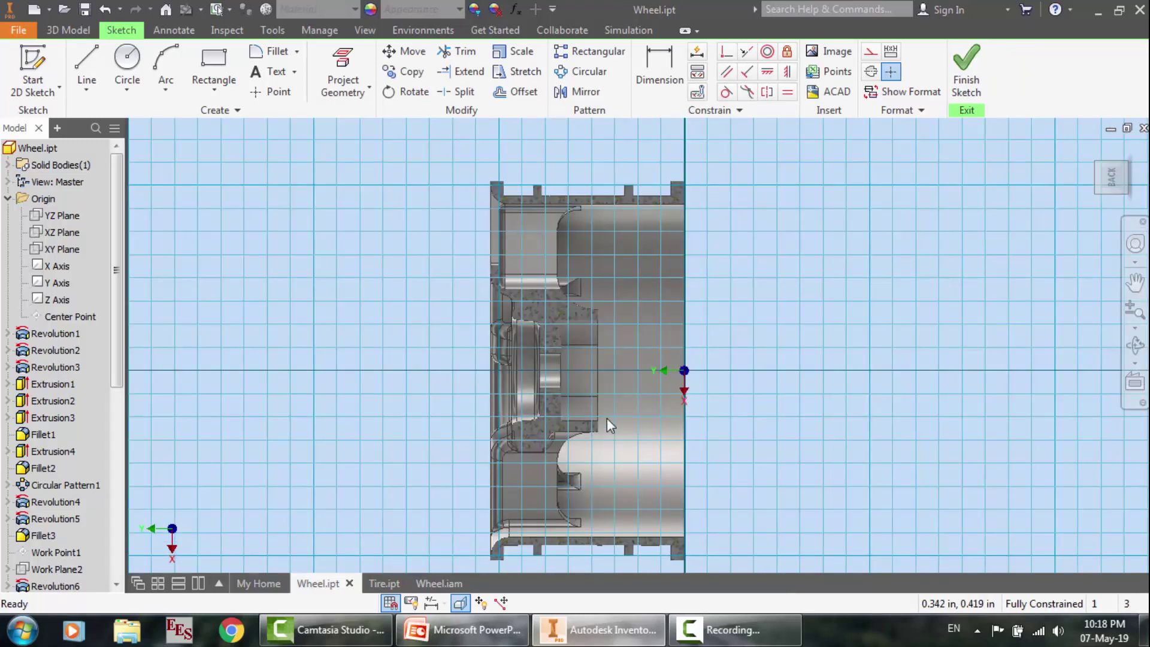
pyautogui.scroll(3, 554, 314)
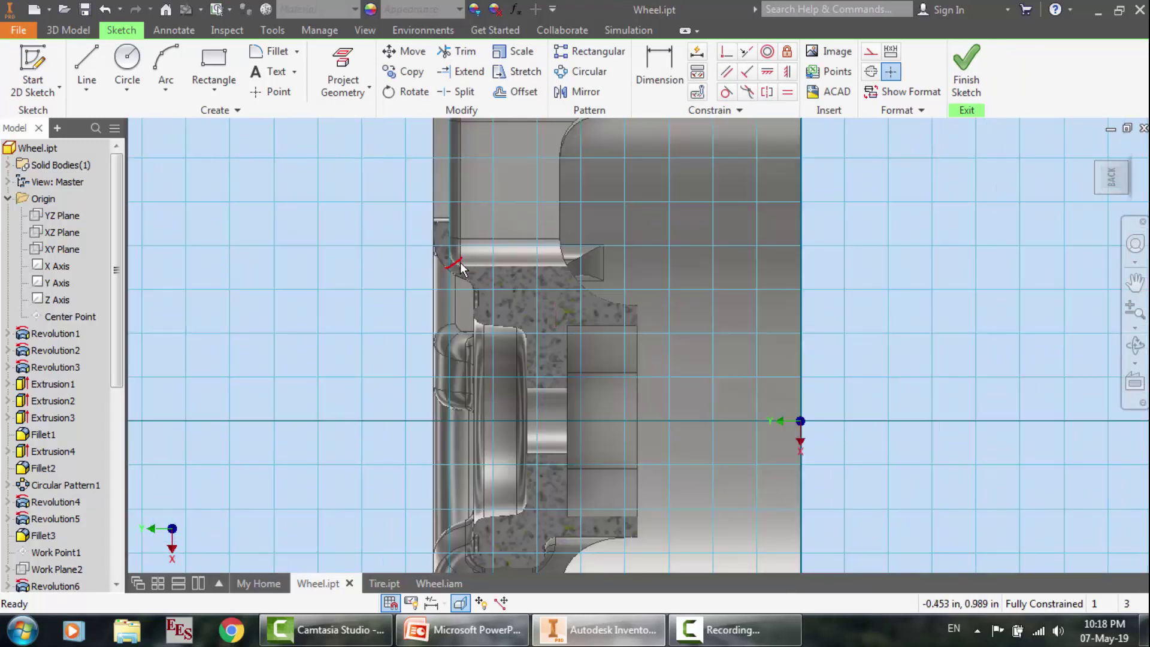
pyautogui.scroll(3, 592, 335)
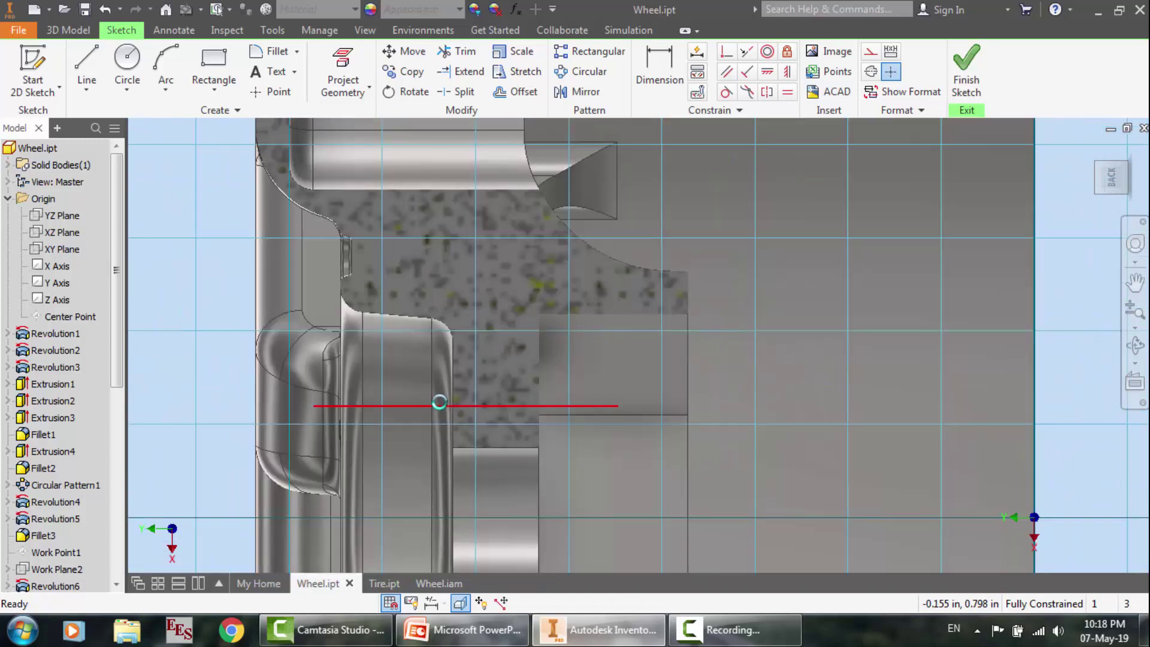
pyautogui.scroll(-6, 439, 402)
pyautogui.scroll(5, 429, 296)
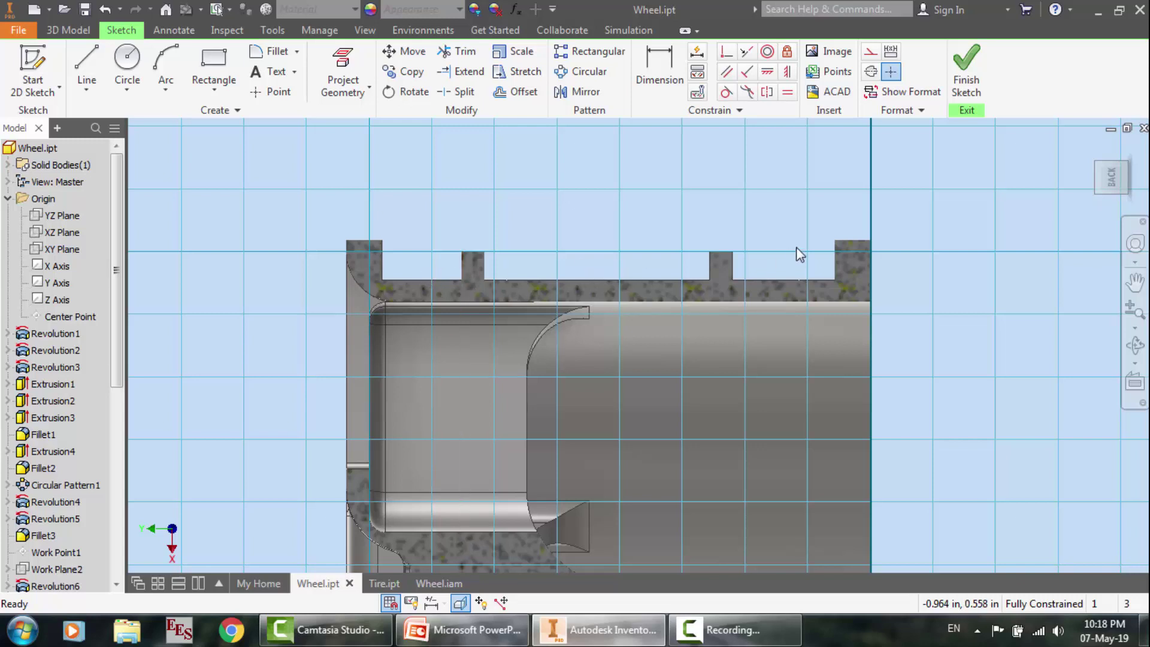
pyautogui.scroll(2, 421, 287)
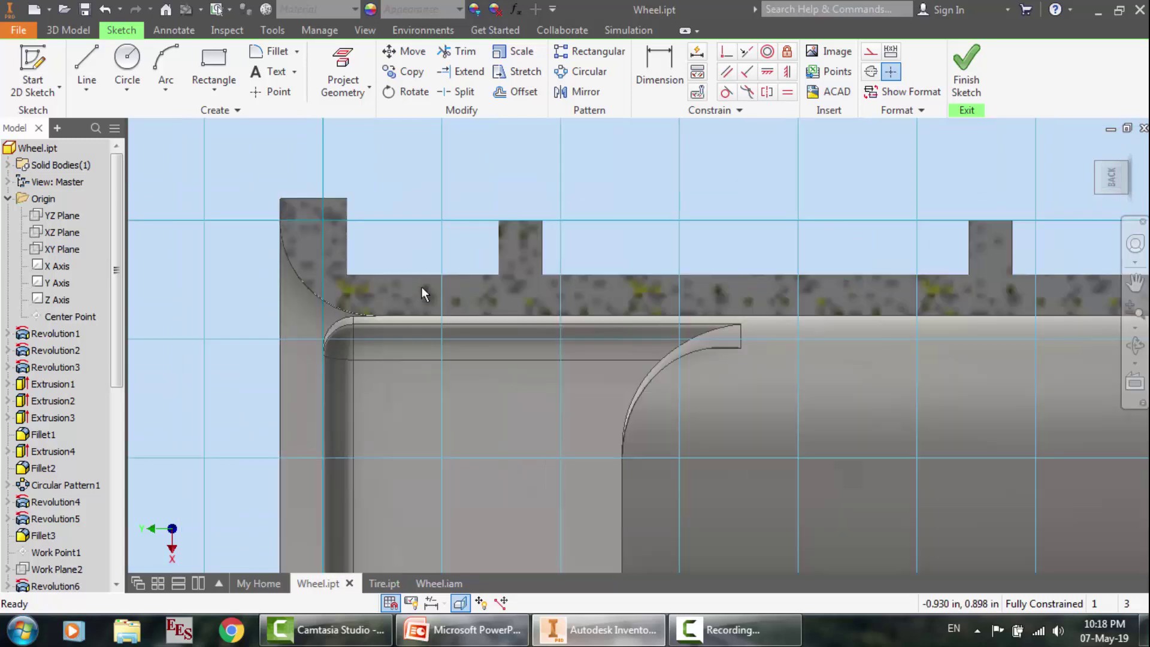
pyautogui.scroll(-4, 475, 251)
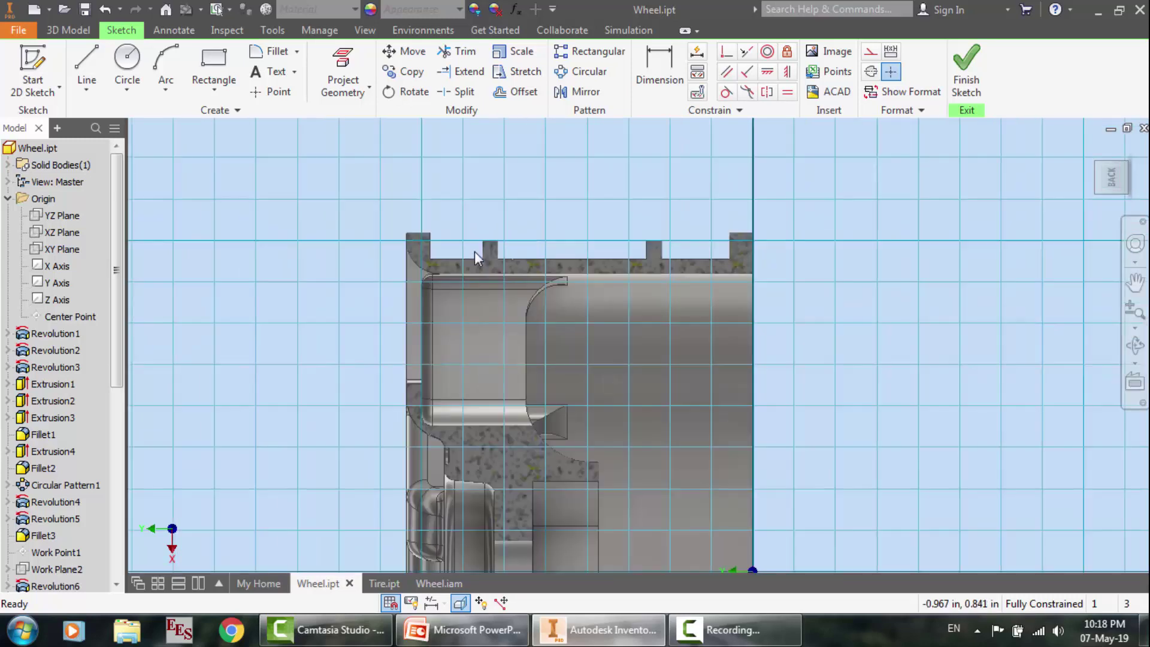
pyautogui.click(966, 67)
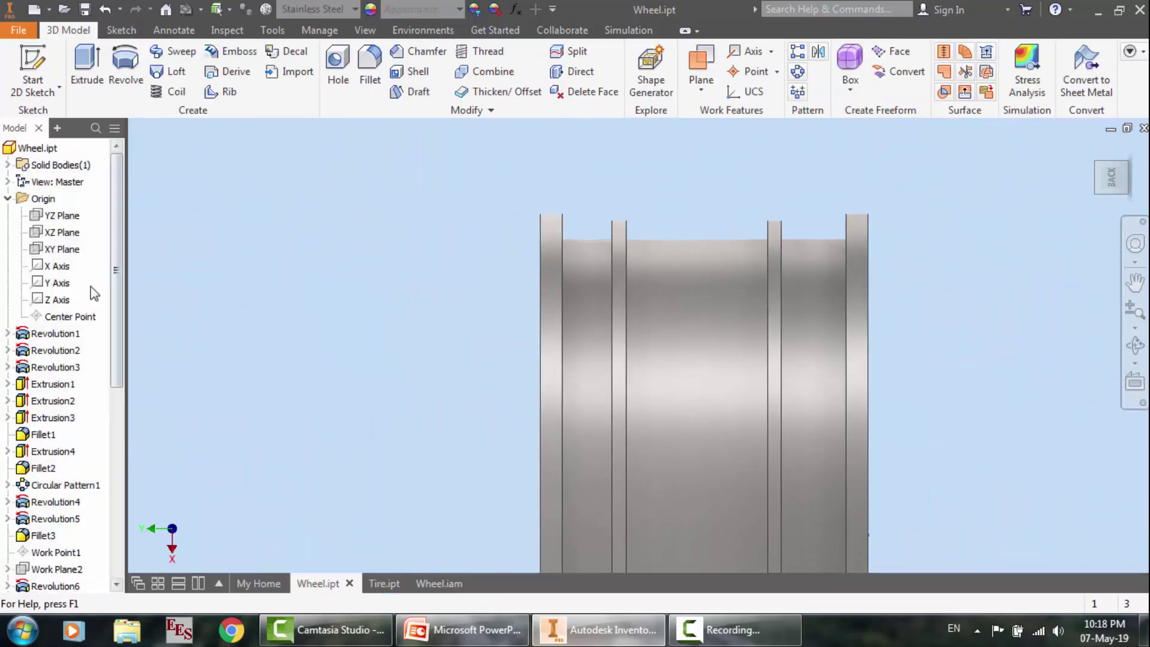
# Step: Examine the wheel's front face, including the spokes, hub bore and bolt holes, from several angles
pyautogui.click(1133, 346)
pyautogui.moveTo(731, 390); pyautogui.dragTo(808, 401)
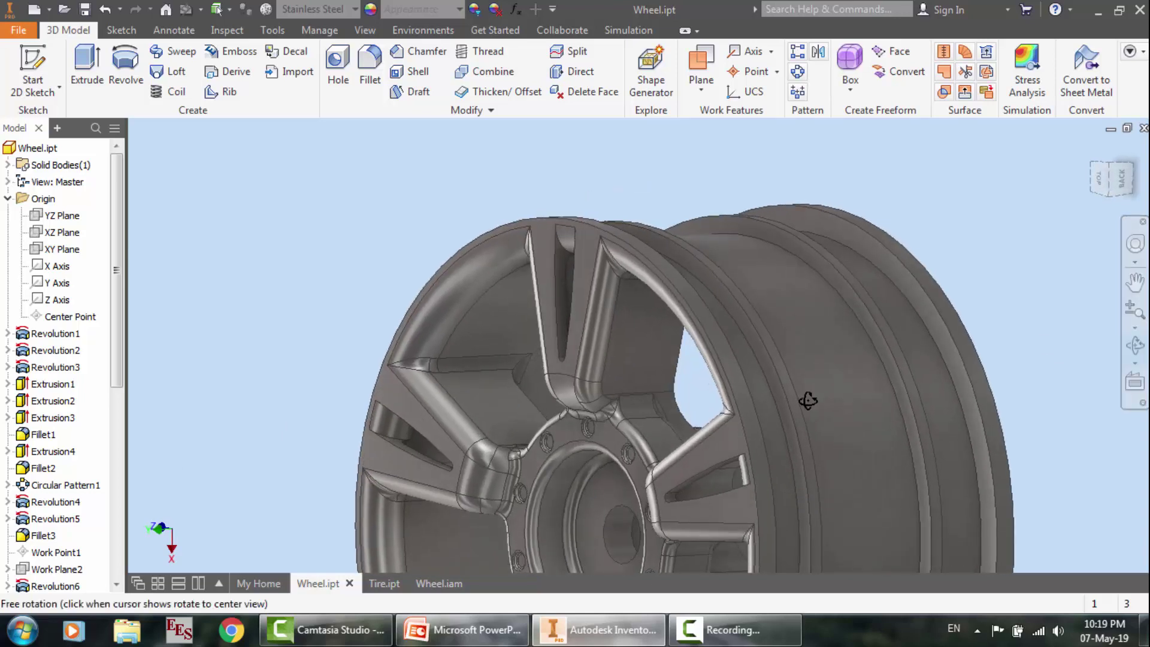
pyautogui.scroll(4, 609, 254)
pyautogui.moveTo(611, 356); pyautogui.dragTo(649, 386)
pyautogui.scroll(-3, 618, 421)
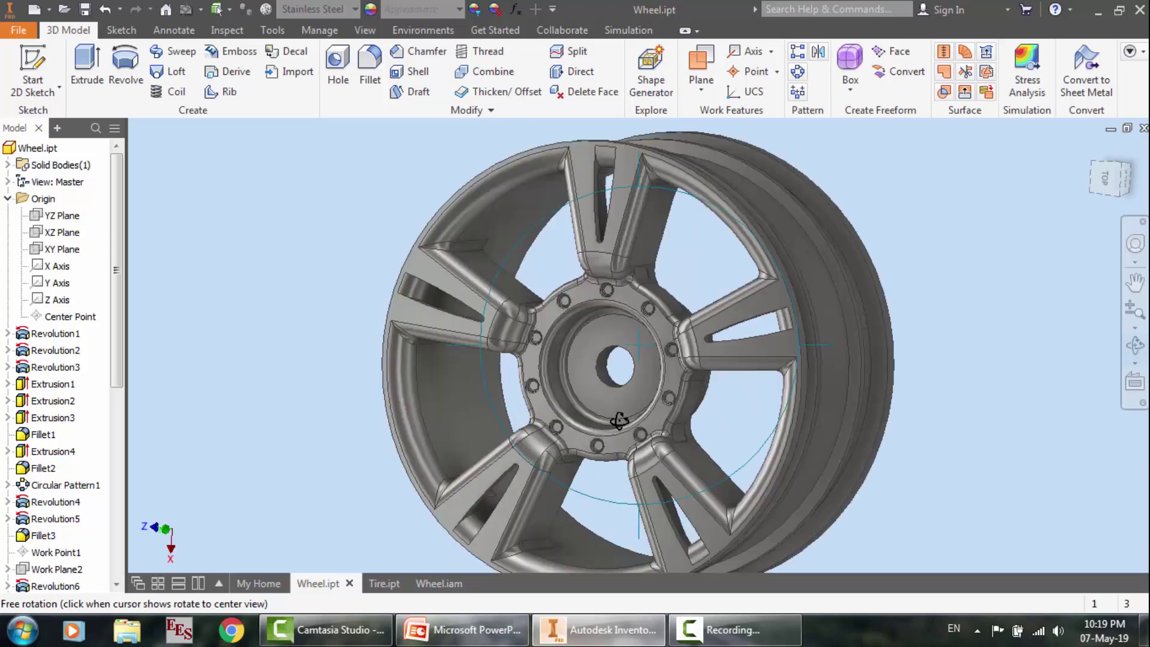
pyautogui.moveTo(619, 425); pyautogui.dragTo(590, 418)
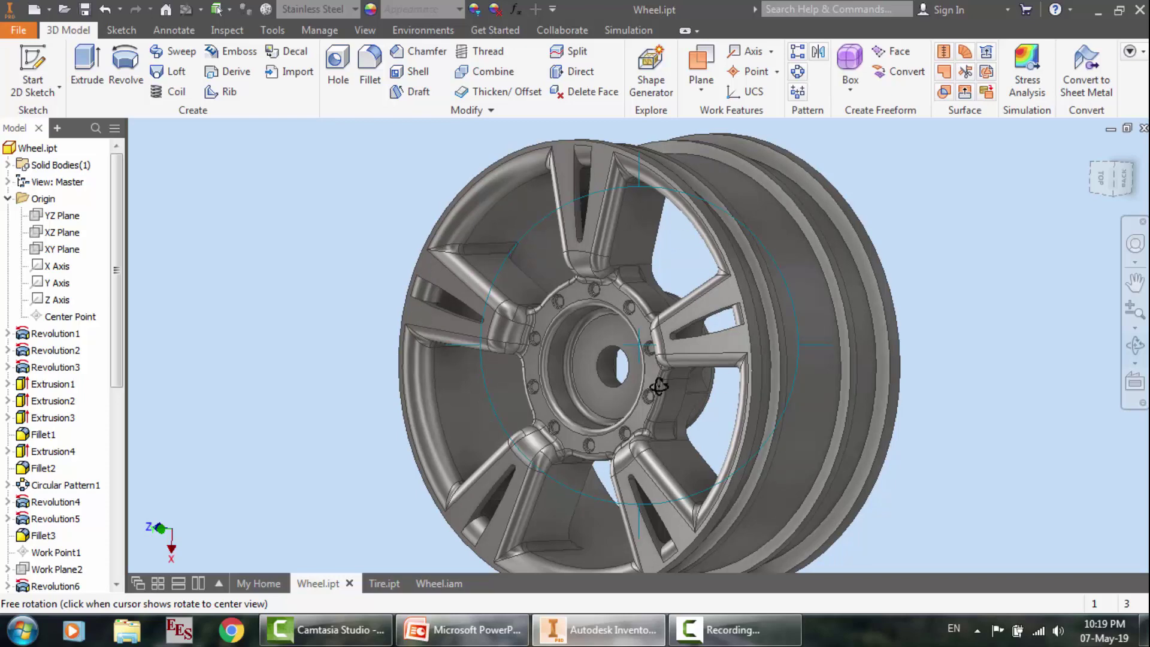
pyautogui.moveTo(659, 386); pyautogui.dragTo(689, 390)
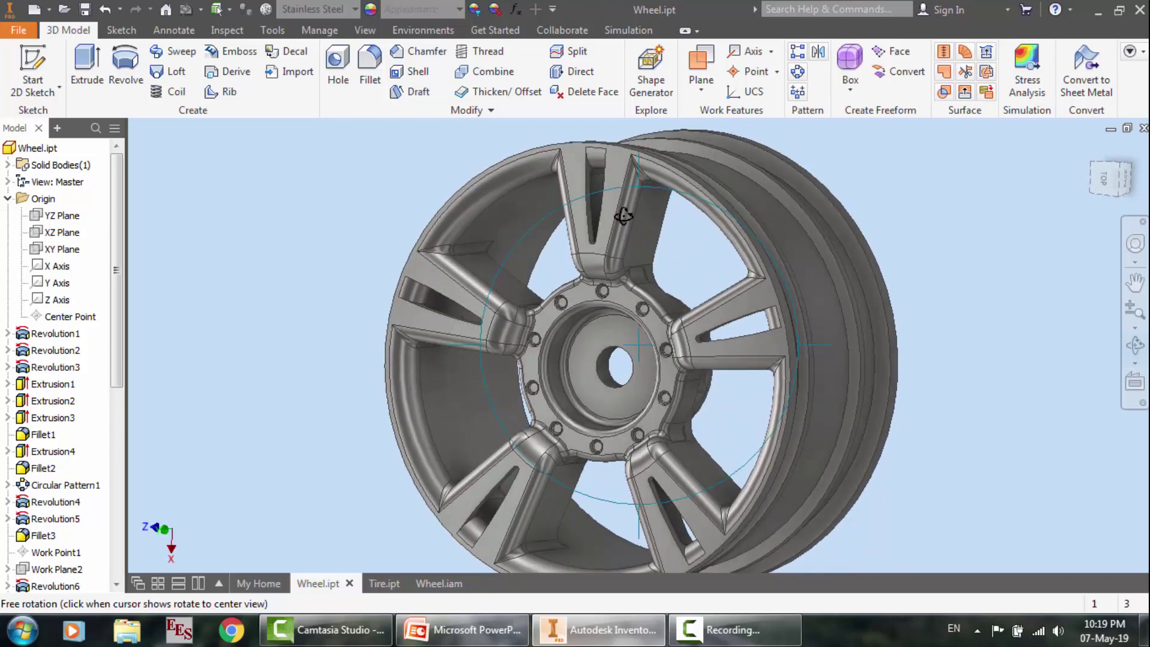
pyautogui.rightClick(718, 398)
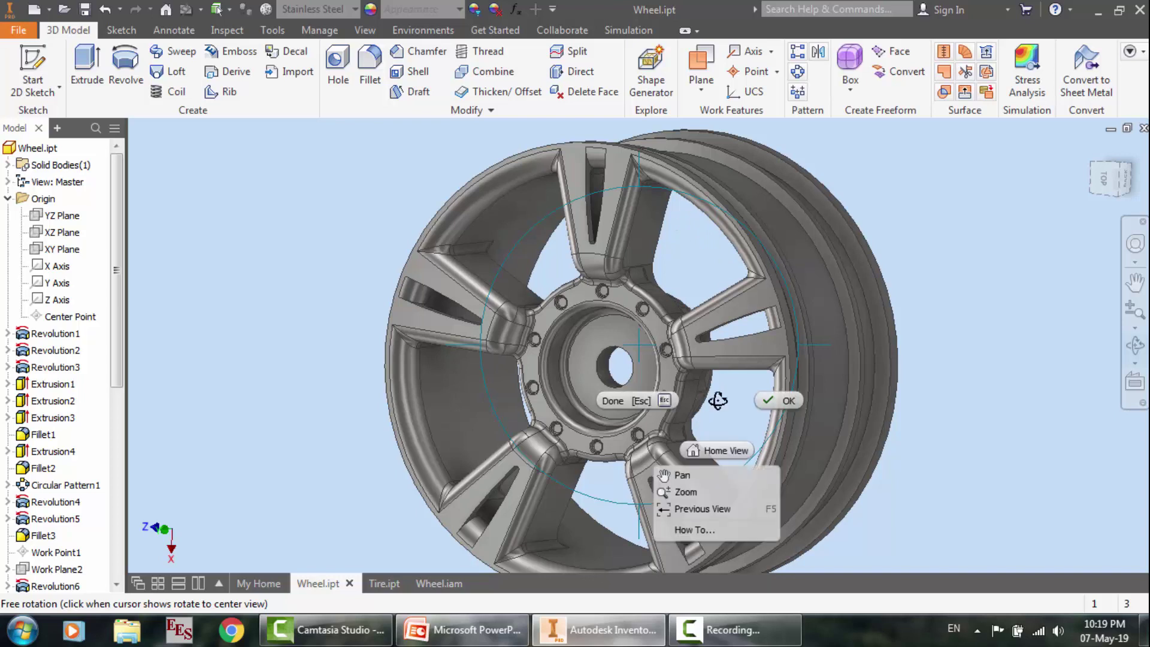
pyautogui.click(782, 398)
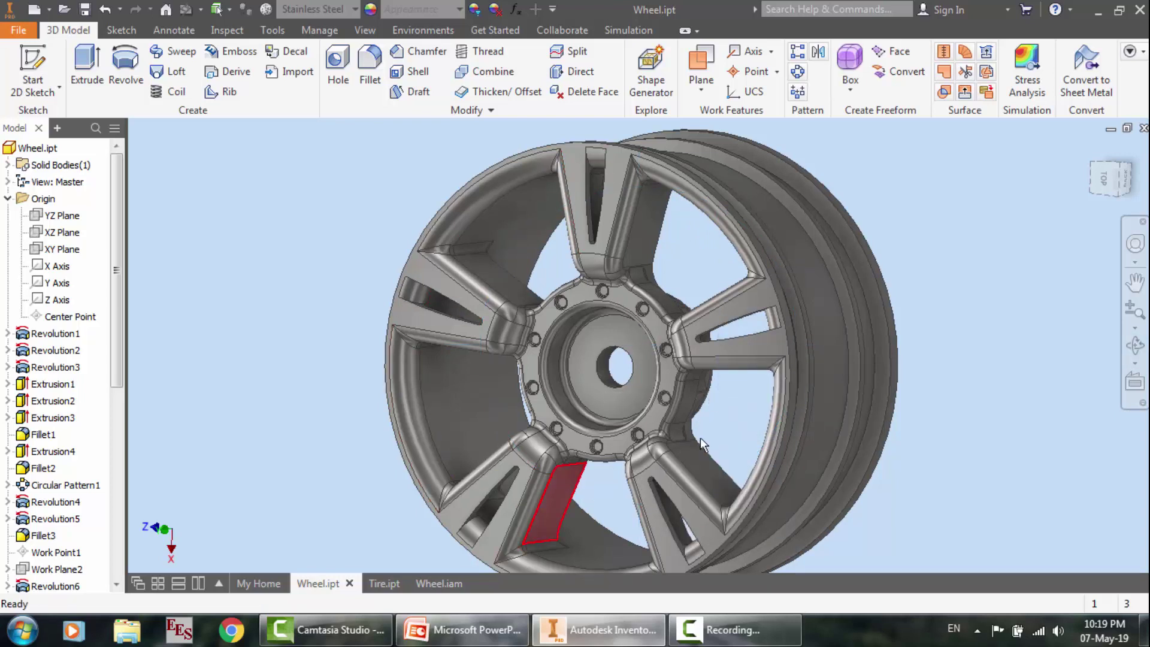
# Step: Switch to Chrome, open google.com and run an image search for "wheel rim"
pyautogui.click(246, 638)
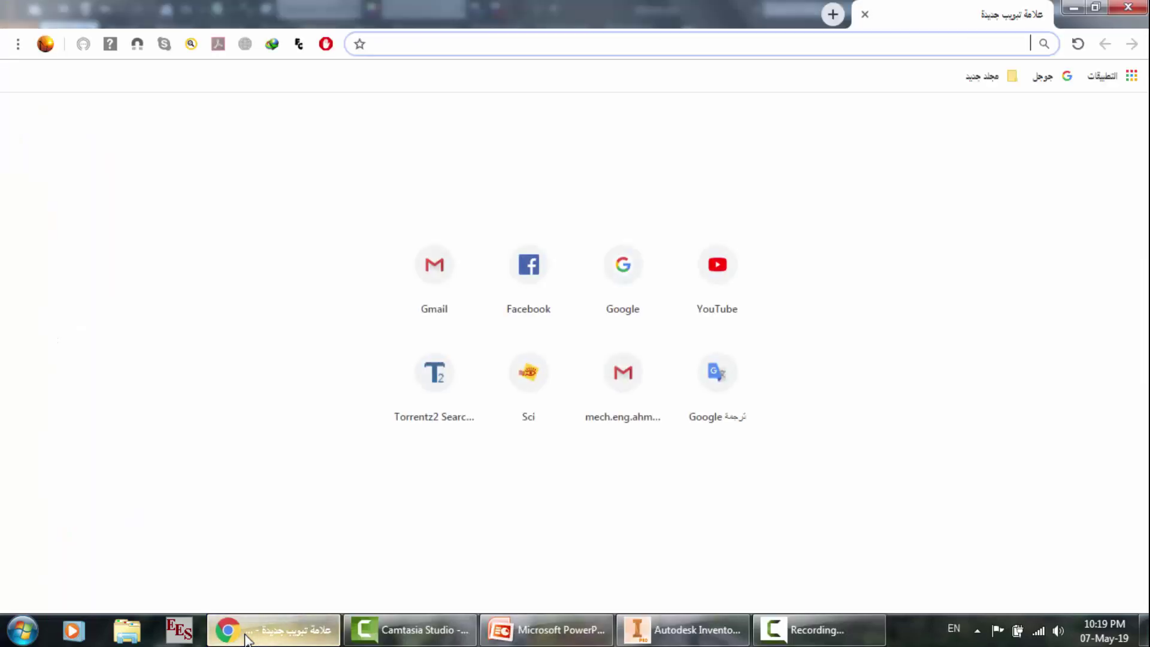
pyautogui.write('google.com')
pyautogui.press('Return')
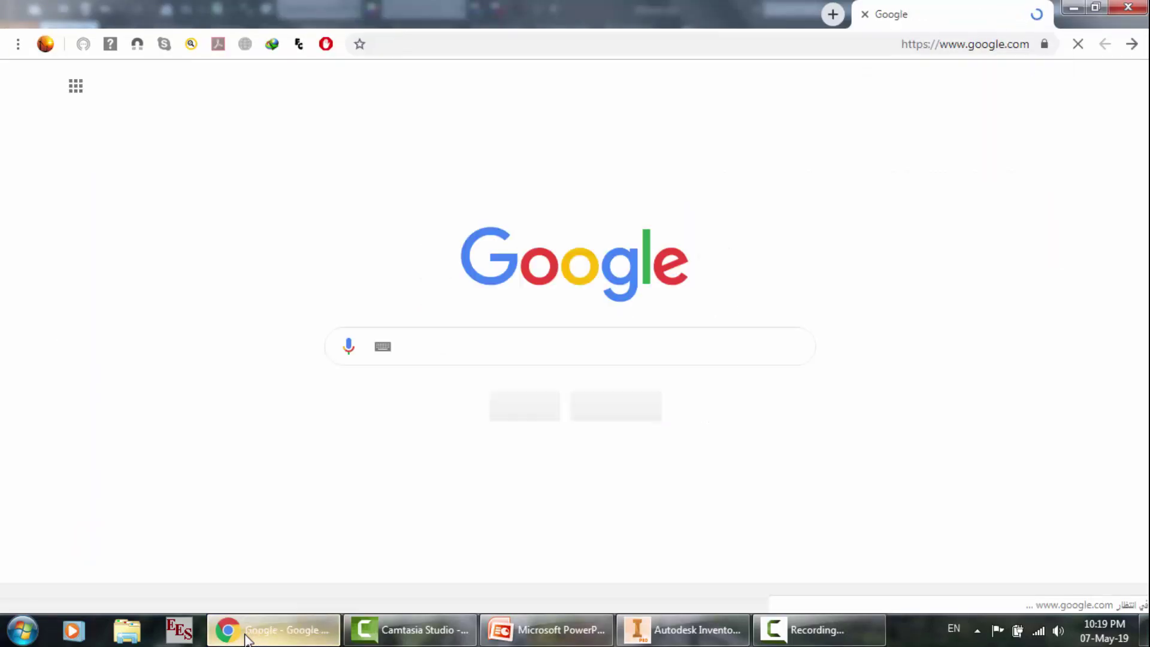
pyautogui.write('wh')
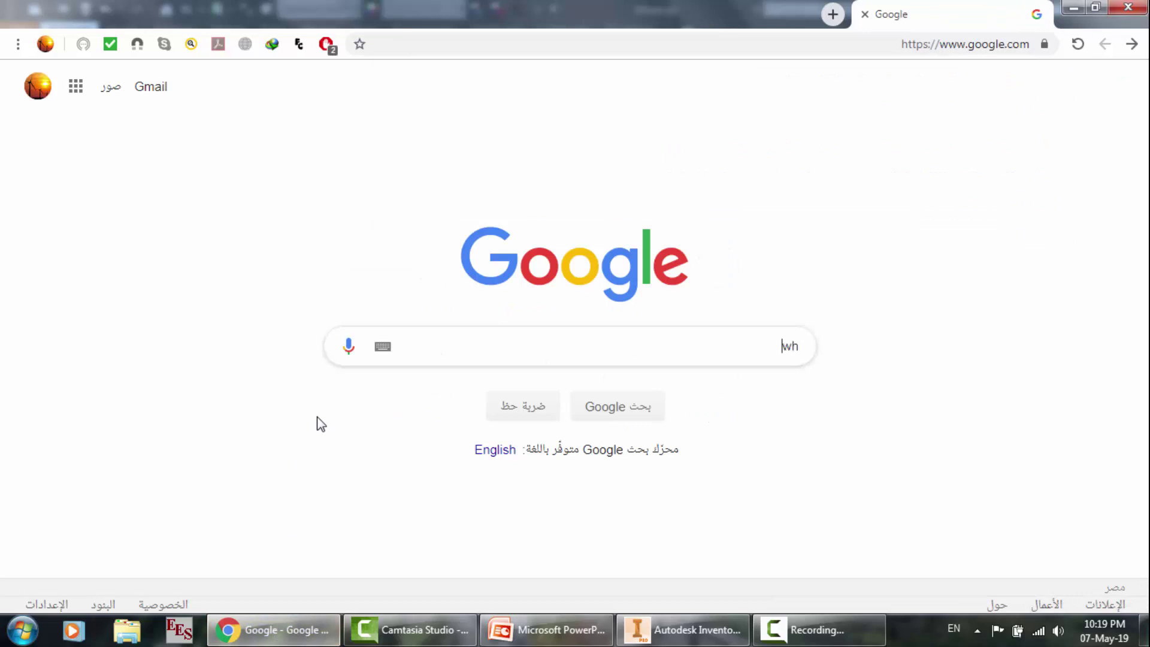
pyautogui.write('eel rim')
pyautogui.press('Return')
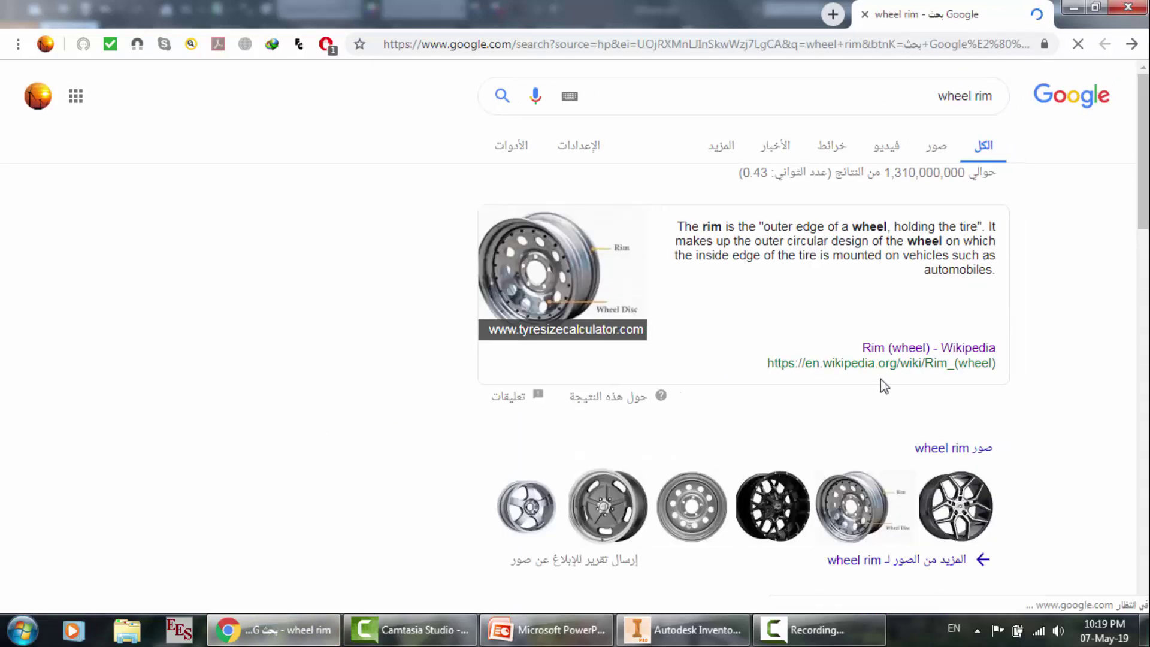
pyautogui.click(936, 147)
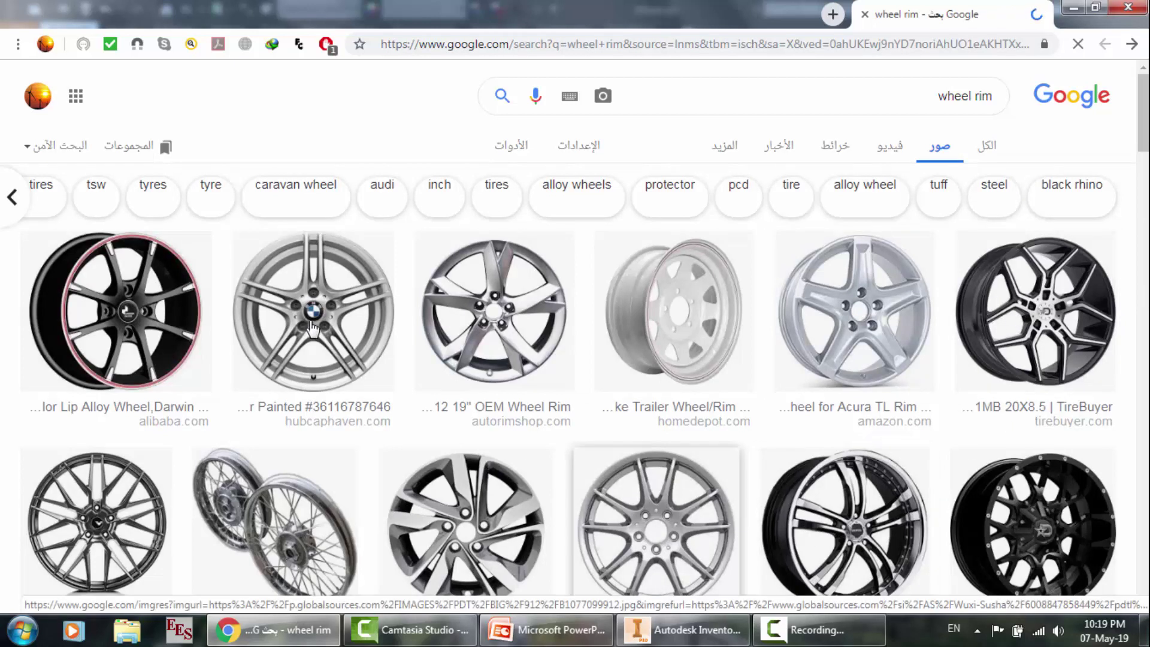
# Step: Browse the rim designs in the image results and open the "Parts of a Wheel" diagram preview
pyautogui.scroll(-1, 247, 340)
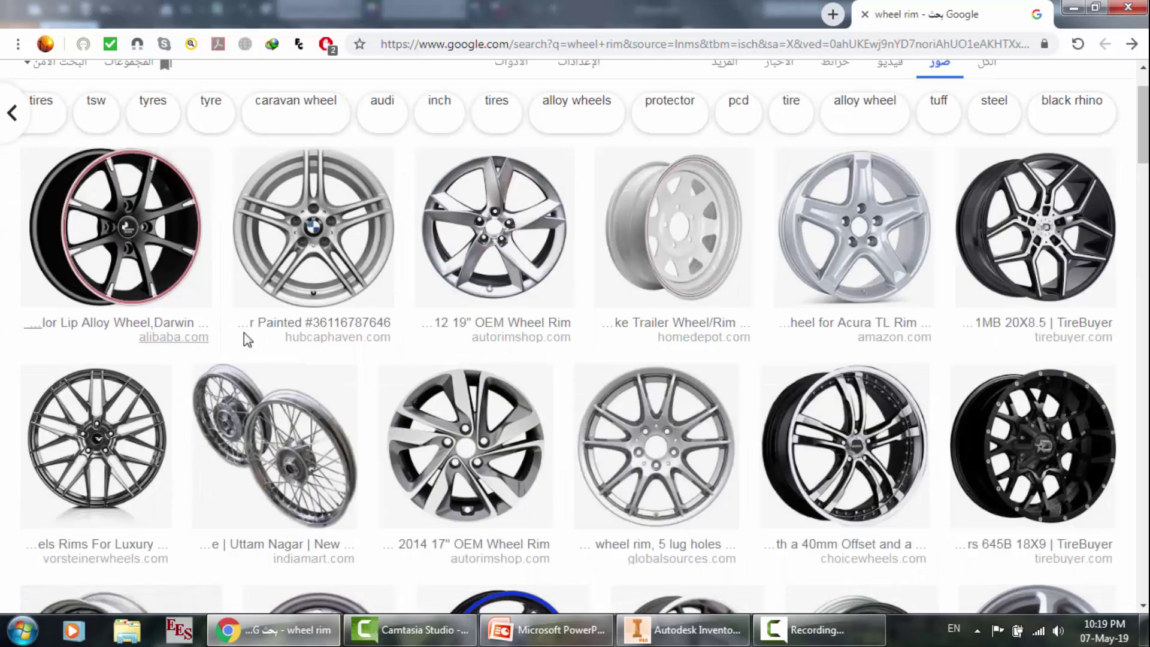
pyautogui.scroll(-2, 465, 424)
pyautogui.scroll(-1, 277, 238)
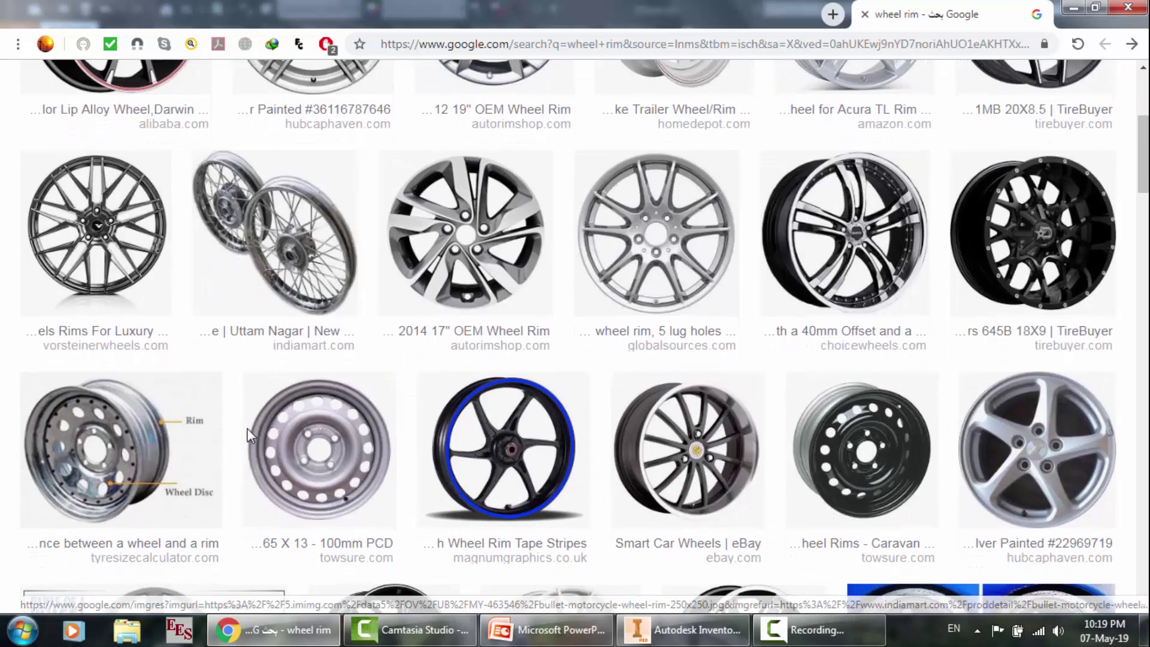
pyautogui.scroll(-1, 682, 412)
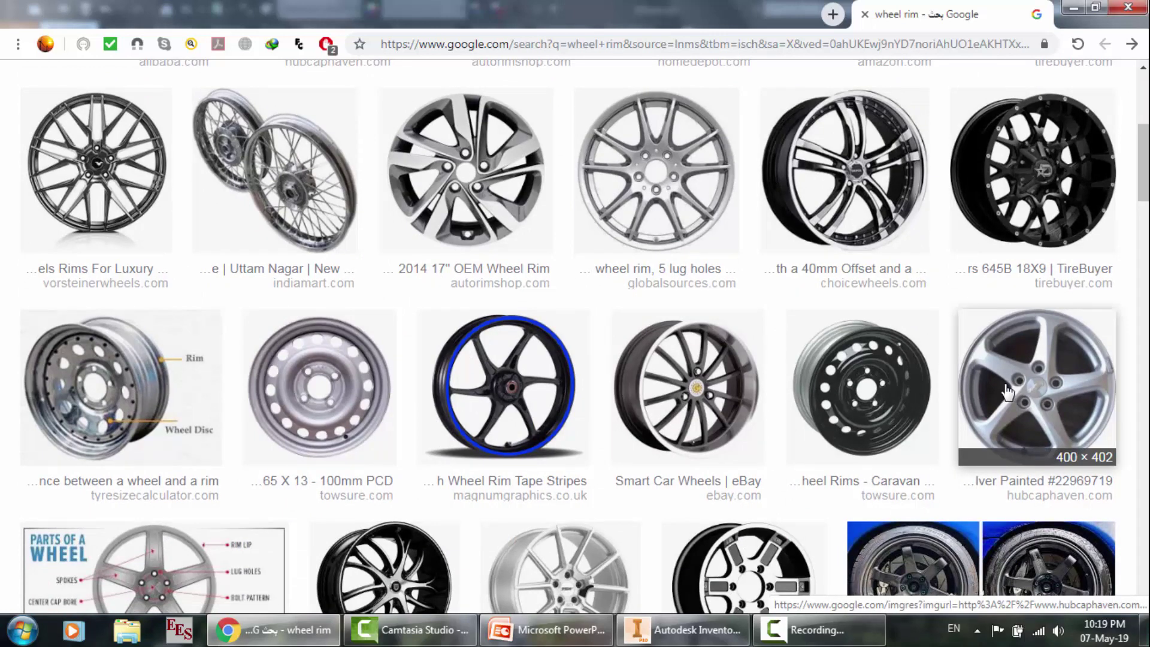
pyautogui.scroll(-3, 834, 418)
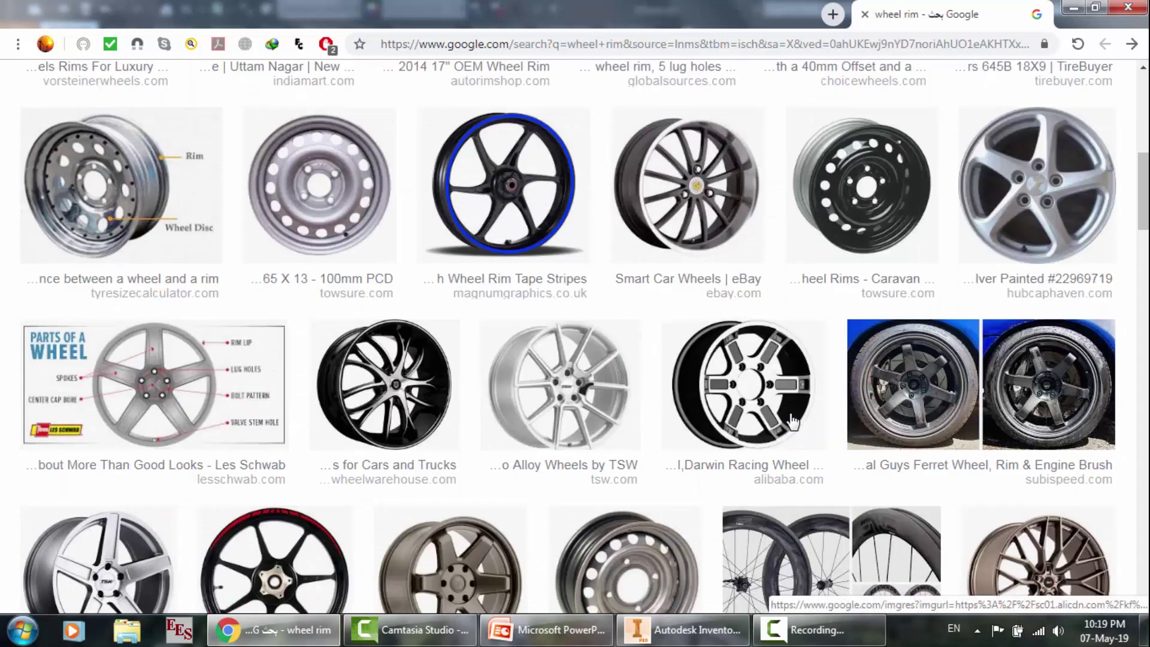
pyautogui.scroll(-2, 789, 421)
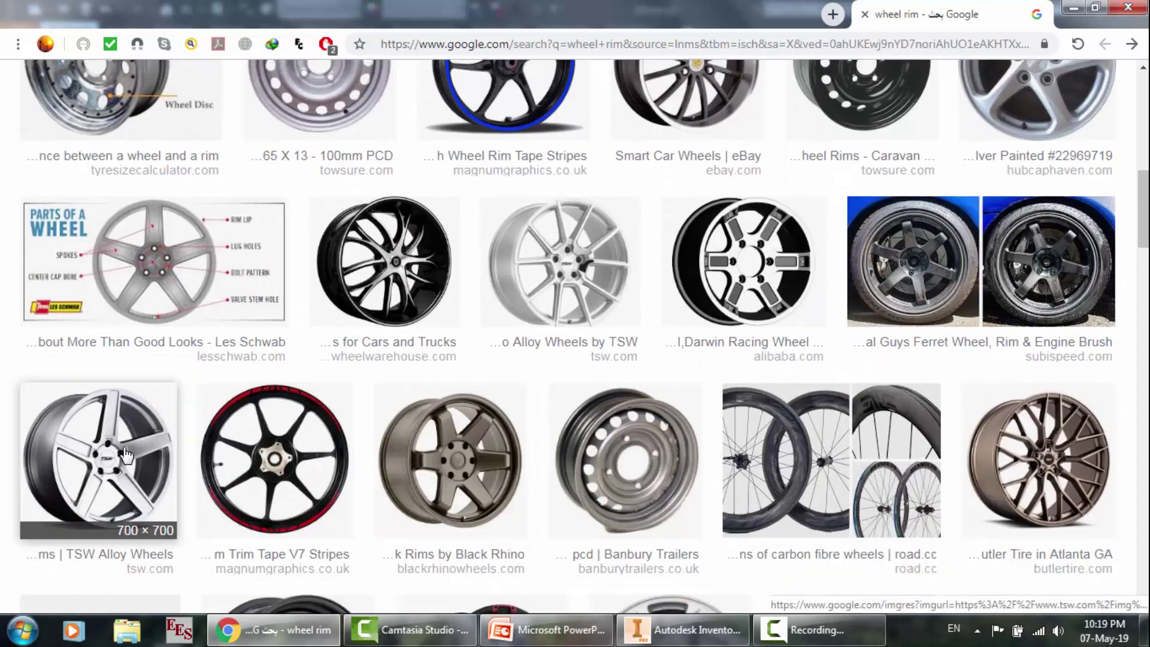
pyautogui.click(212, 268)
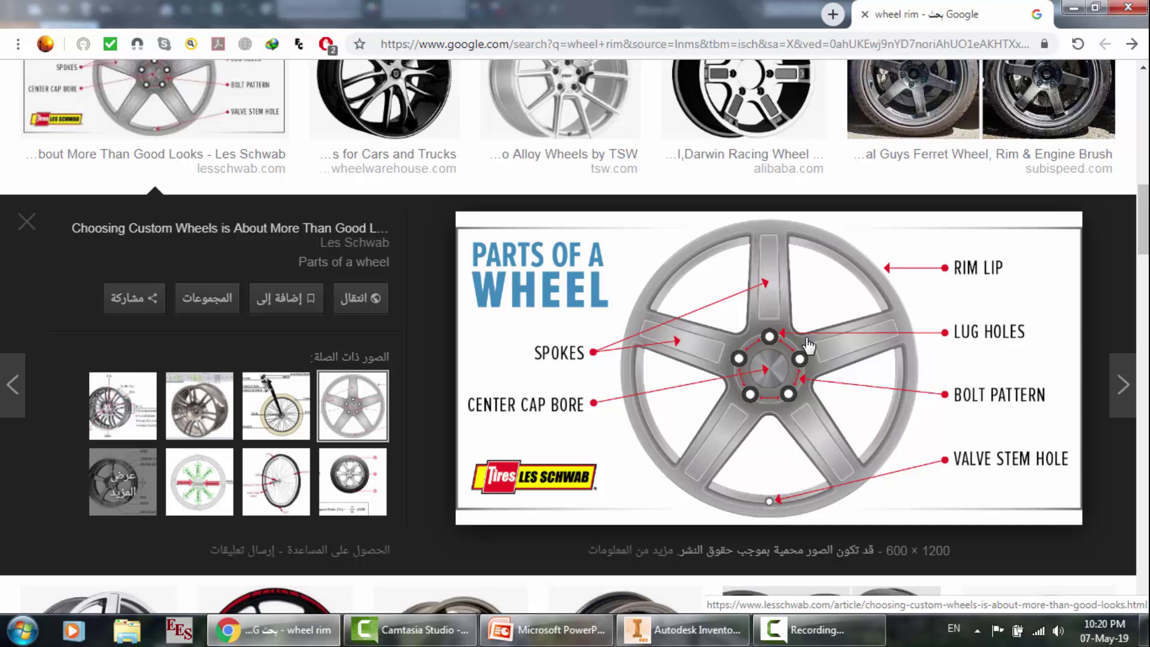
# Step: Open the related Solidworks wheel rim tutorial image and browse further rim designs in the results
pyautogui.click(202, 412)
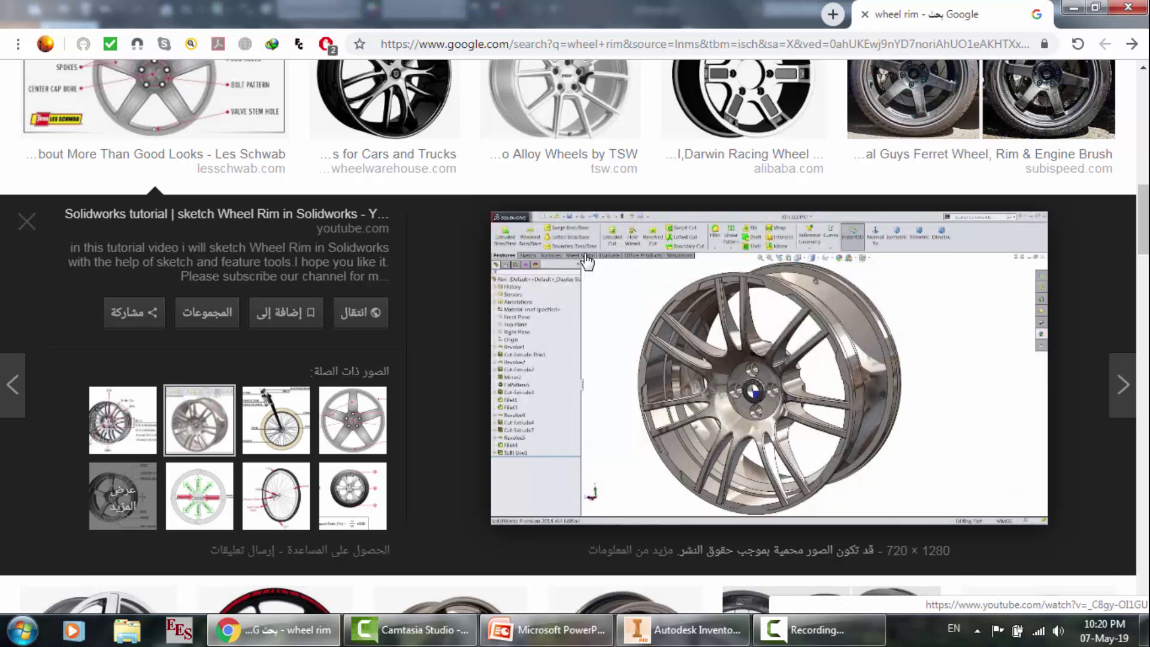
pyautogui.scroll(-6, 587, 262)
pyautogui.scroll(-8, 587, 261)
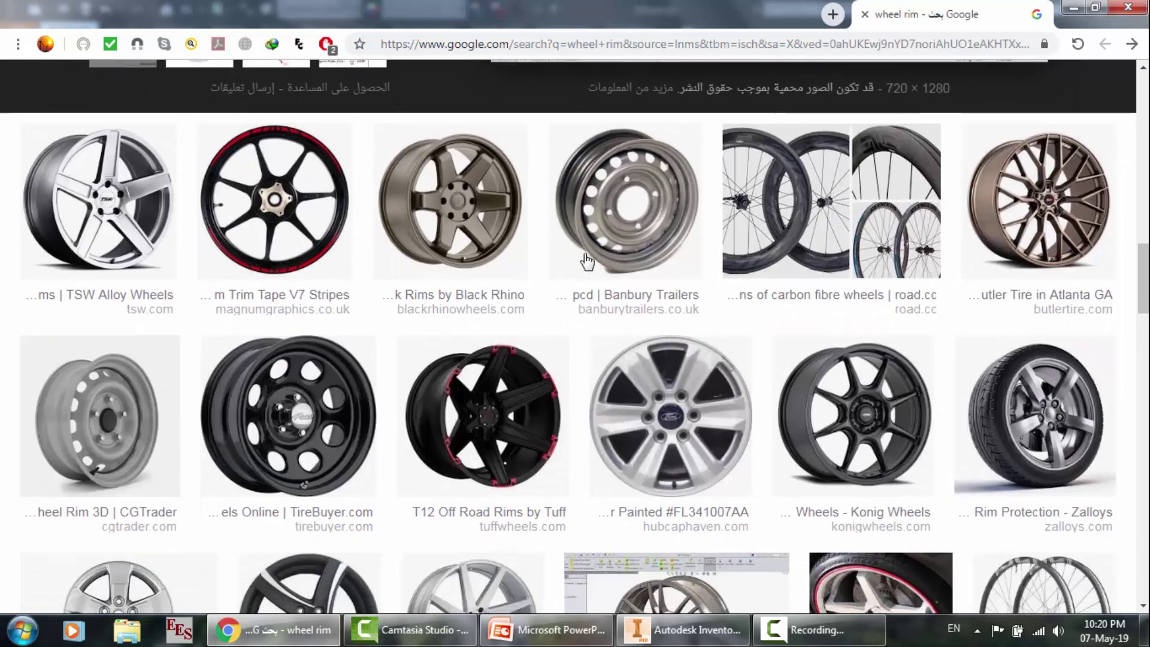
pyautogui.scroll(12, 587, 262)
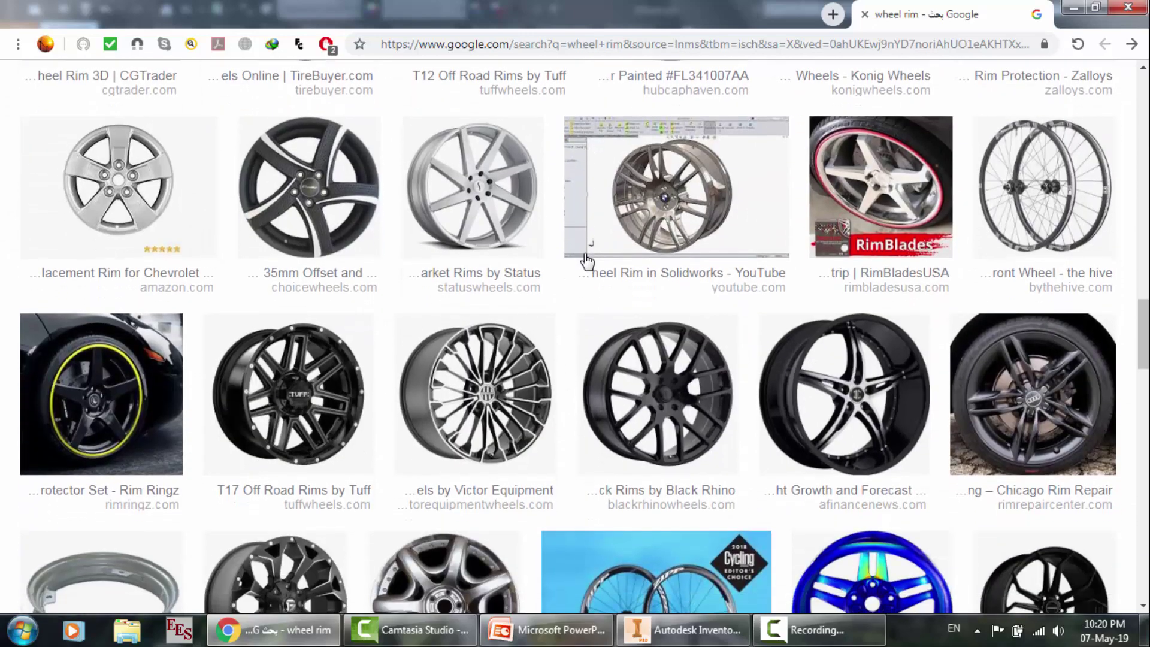
# Step: Look over the rim designs at the beginning of the "wheel rim" image results
pyautogui.scroll(8, 587, 253)
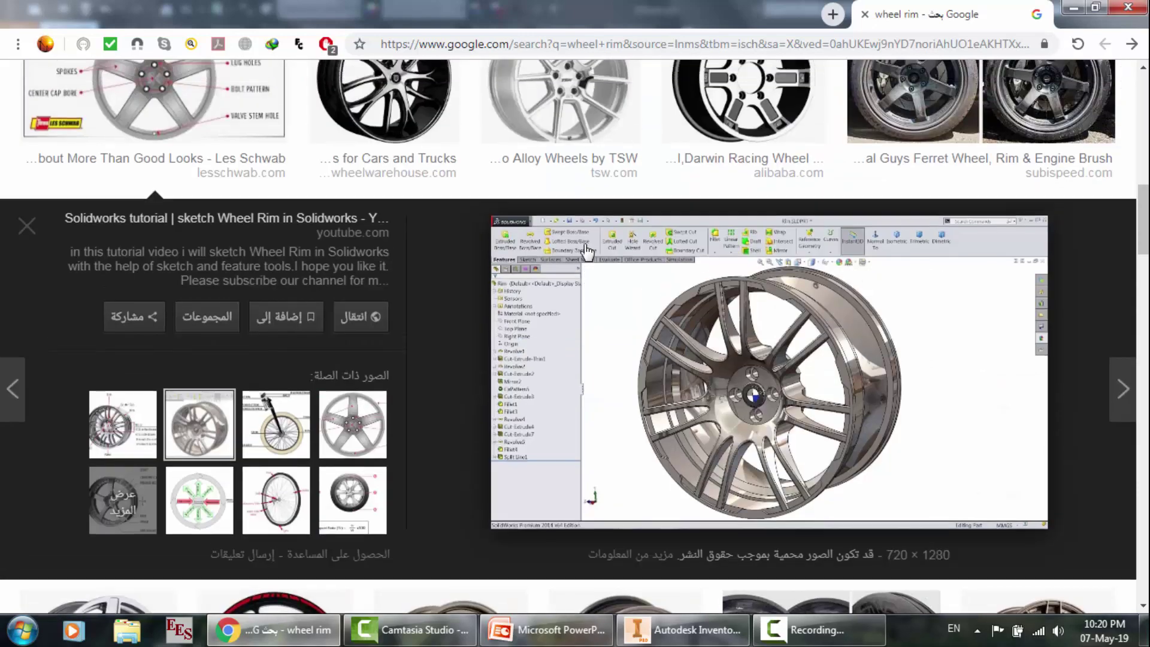
pyautogui.scroll(7, 586, 253)
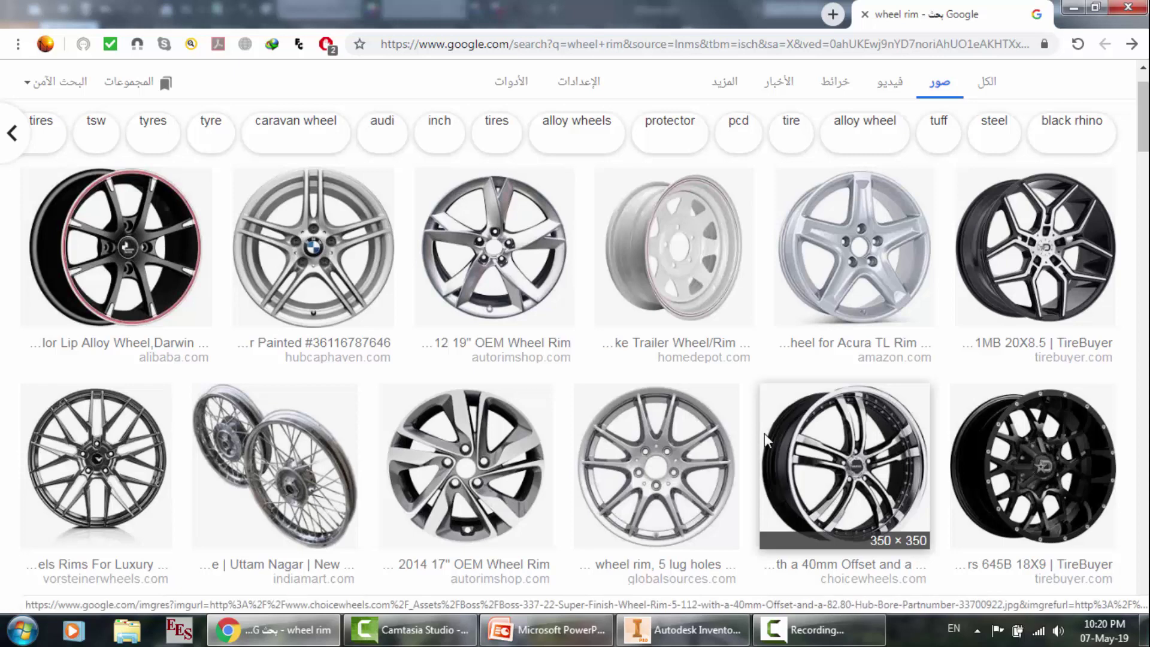
pyautogui.scroll(1, 723, 363)
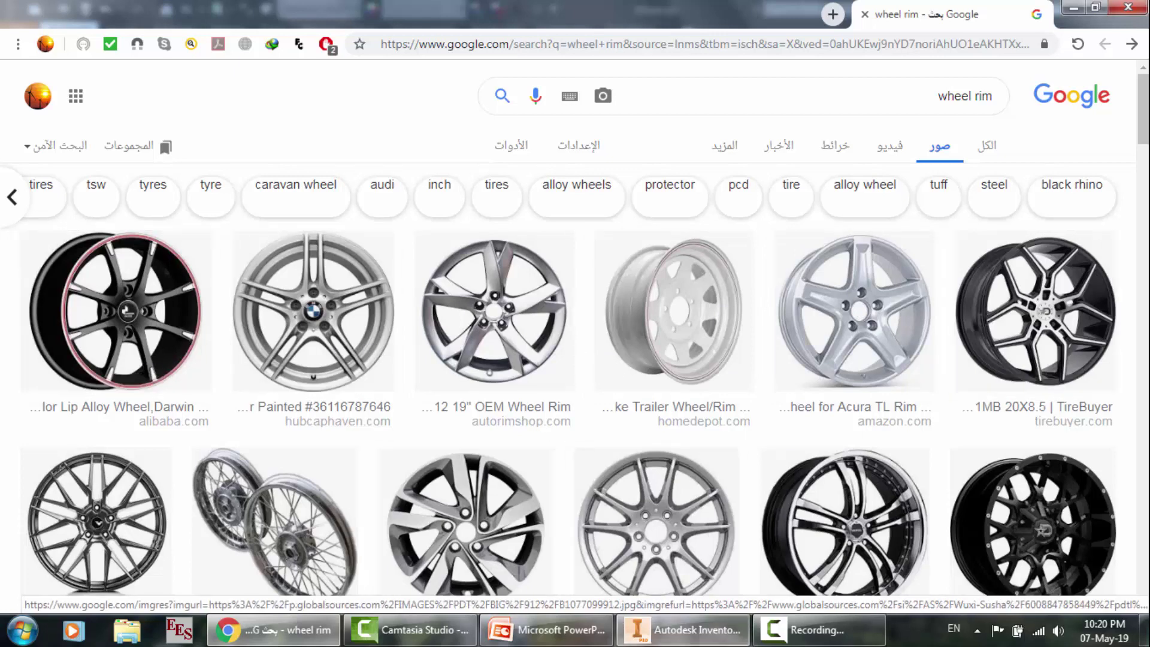
# Step: Switch to Inventor and examine the wheel's spokes, hub and outer barrel from an oblique angle
pyautogui.click(682, 629)
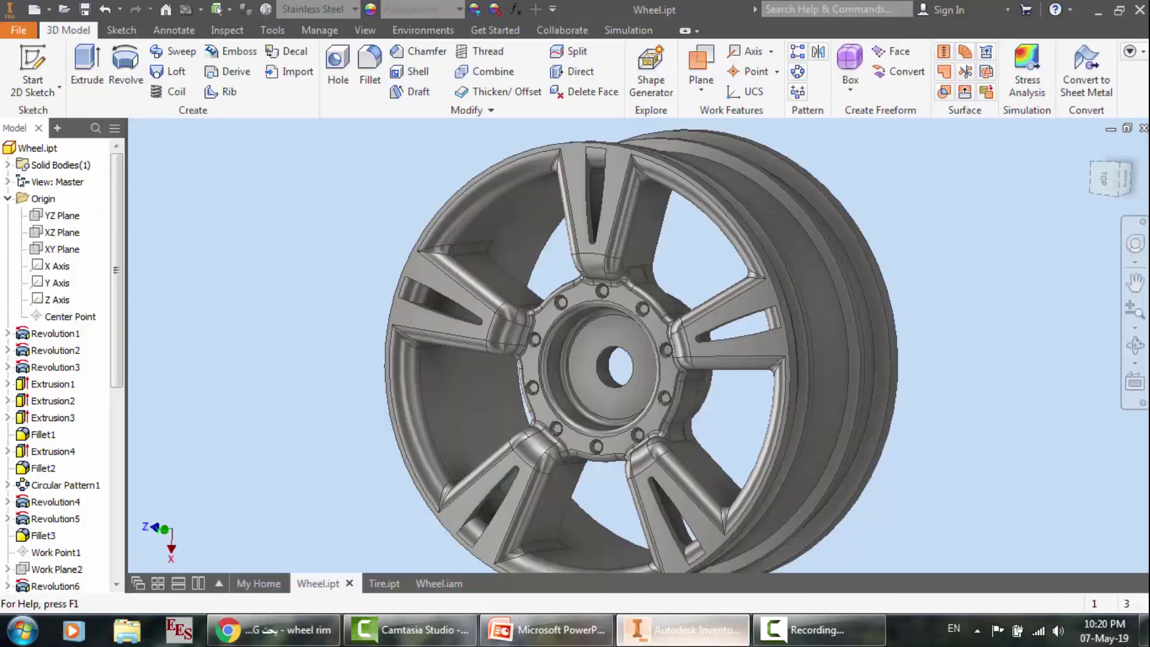
pyautogui.click(1141, 347)
pyautogui.moveTo(683, 333); pyautogui.dragTo(638, 347)
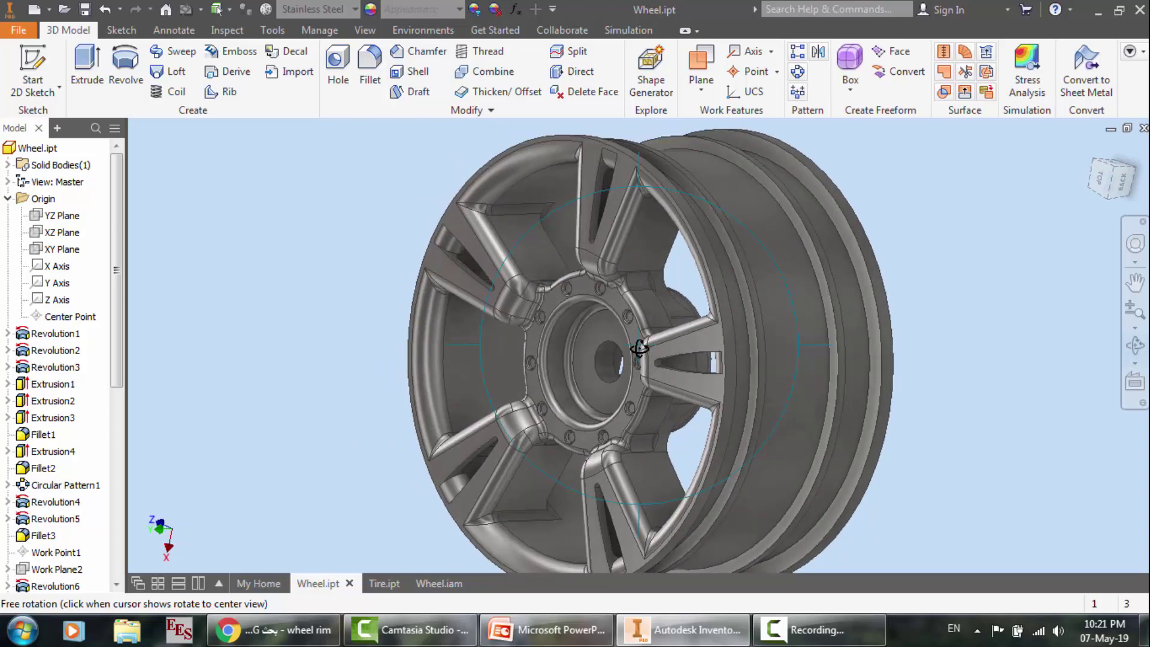
pyautogui.scroll(-2, 639, 347)
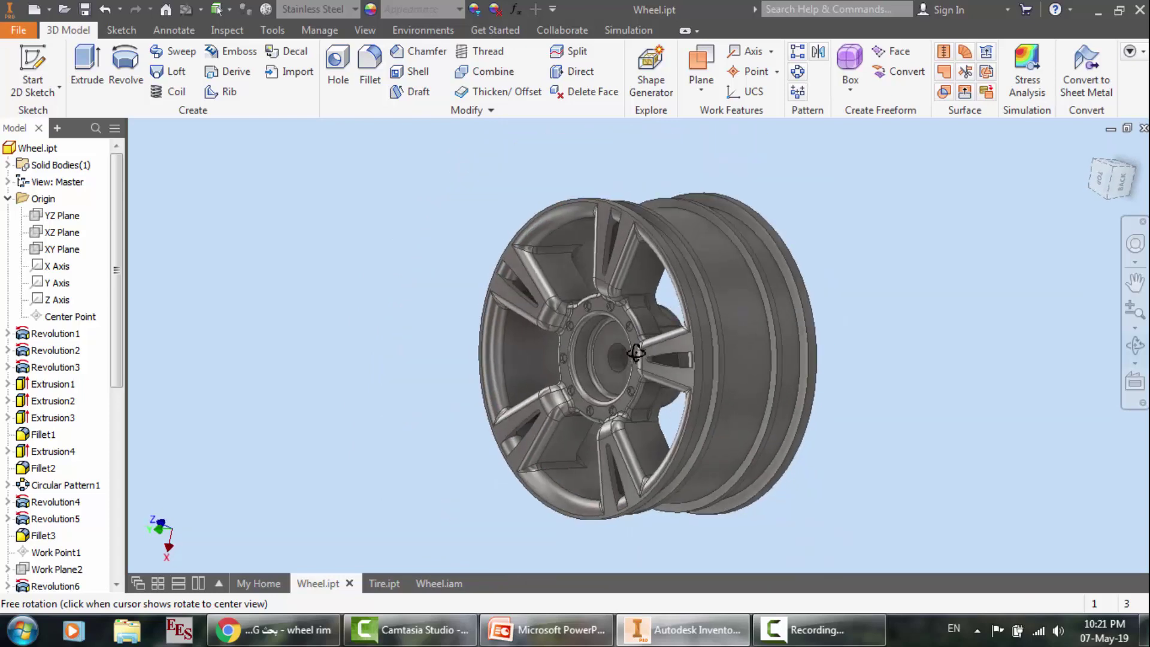
pyautogui.scroll(2, 636, 352)
pyautogui.scroll(-2, 638, 352)
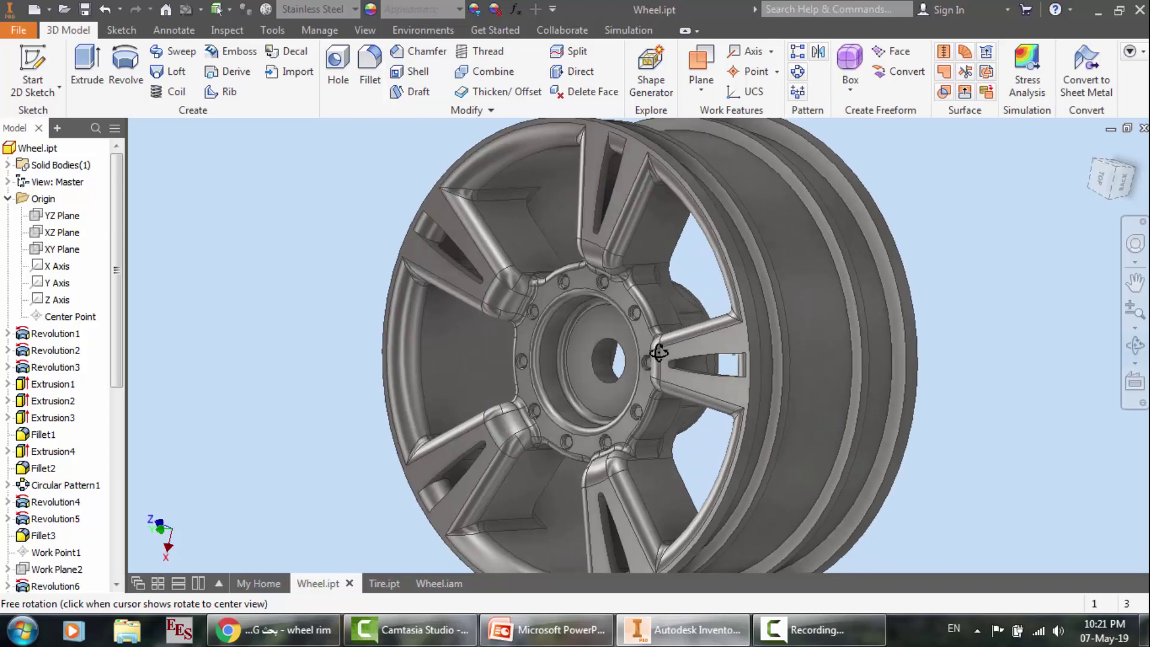
# Step: Switch to Chrome and open the Google home page in a new tab
pyautogui.click(286, 633)
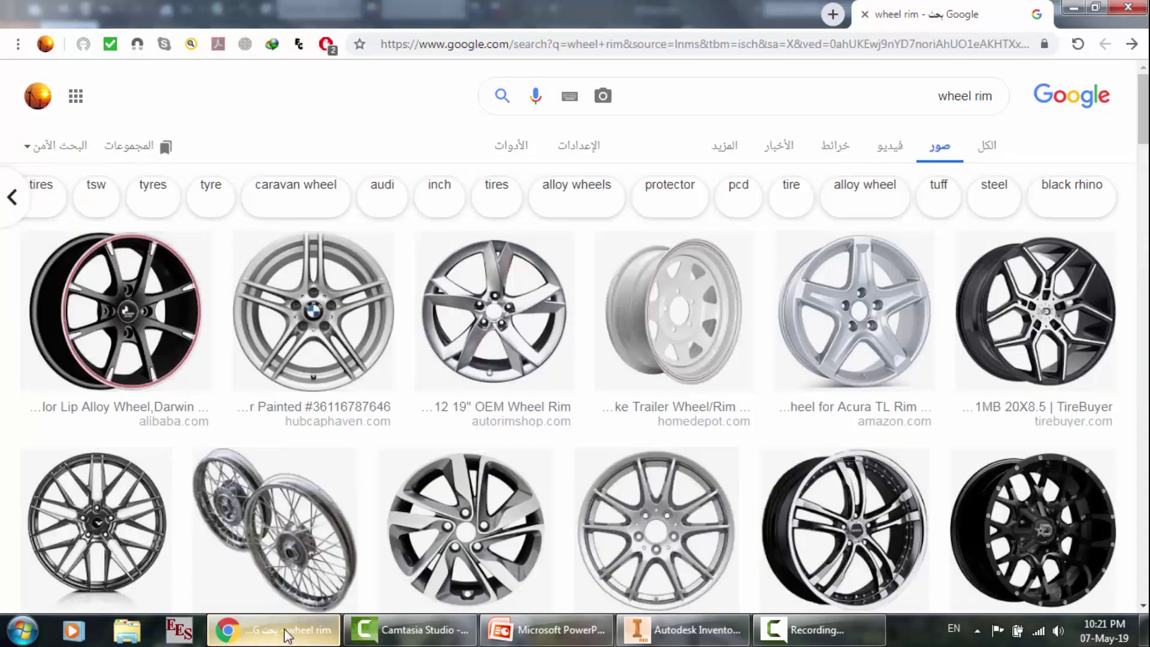
pyautogui.click(832, 14)
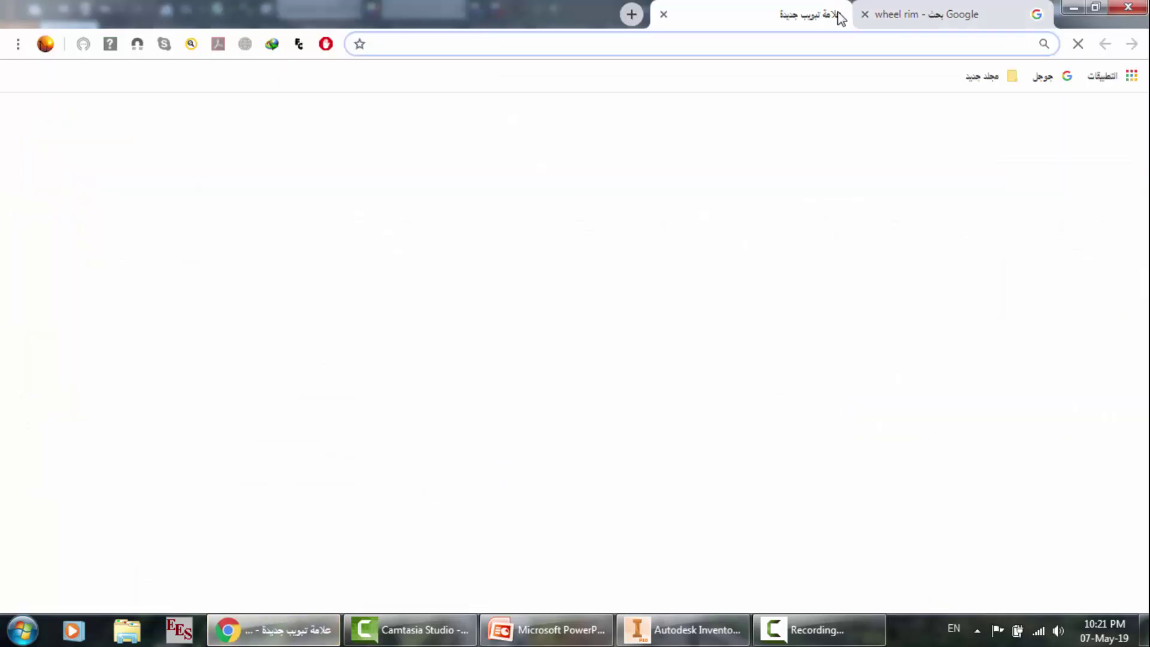
pyautogui.write('goog')
pyautogui.press('Return')
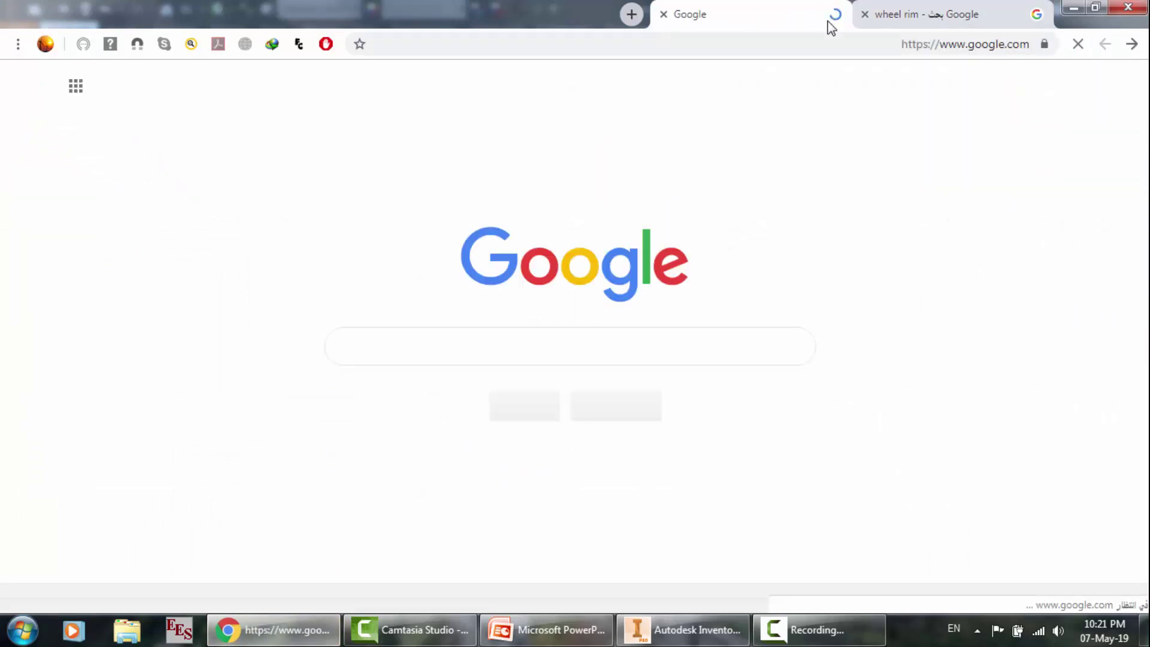
pyautogui.write('academia.ed')
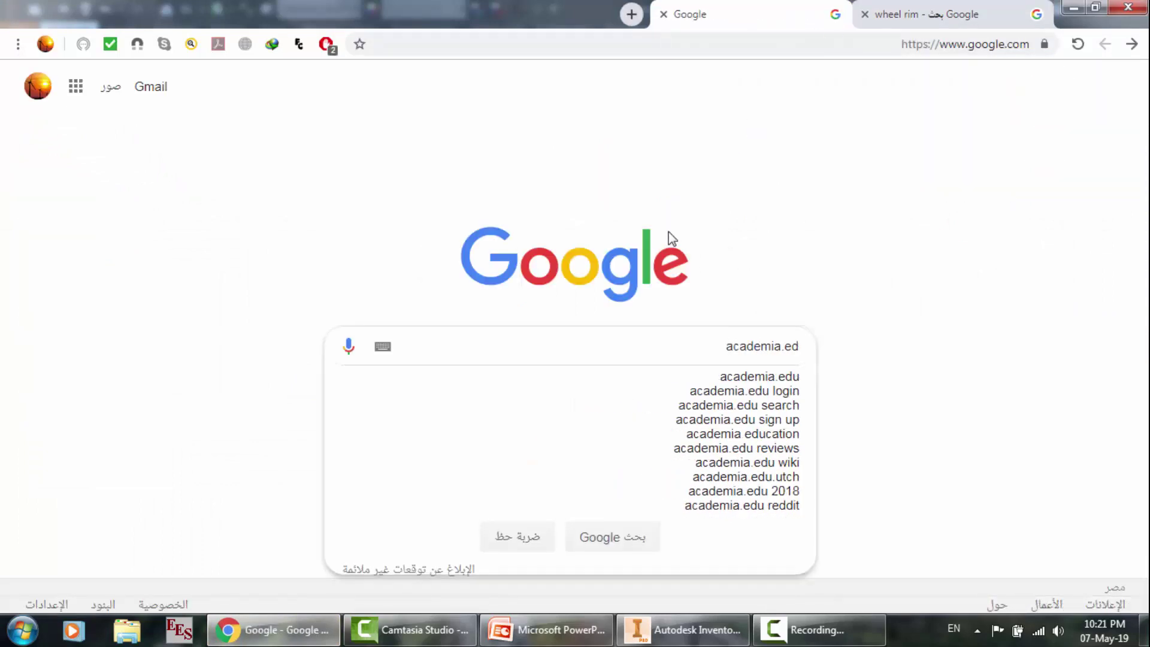
pyautogui.hotkey('ctrl', 'a')
pyautogui.press('BackSpace')
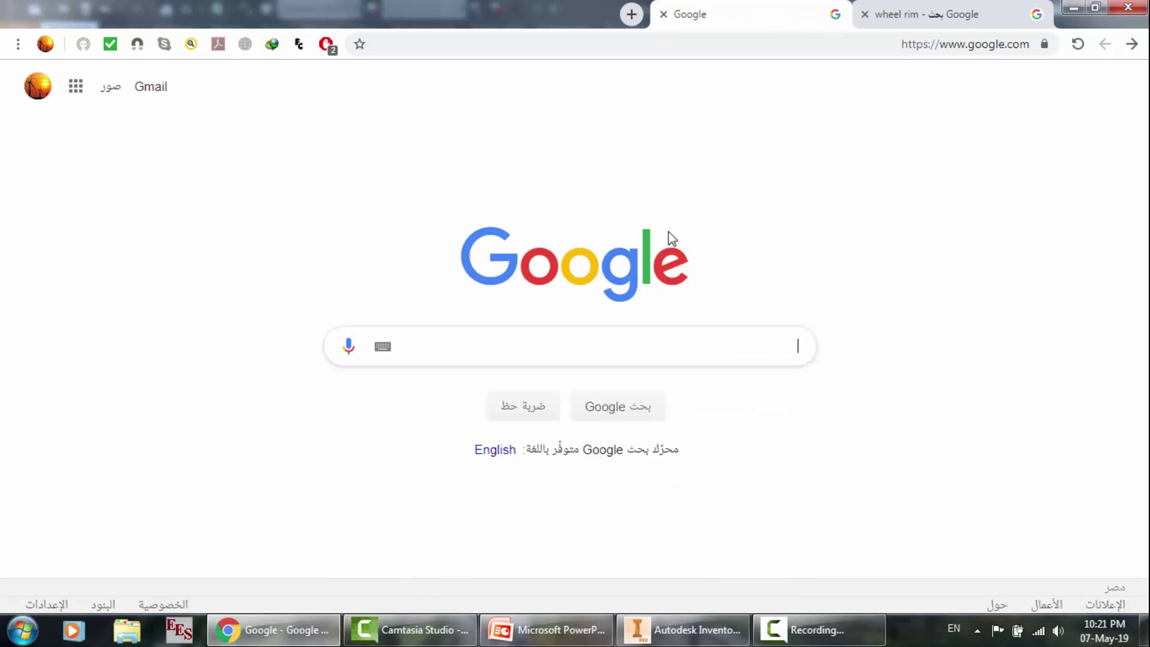
pyautogui.write('researchg')
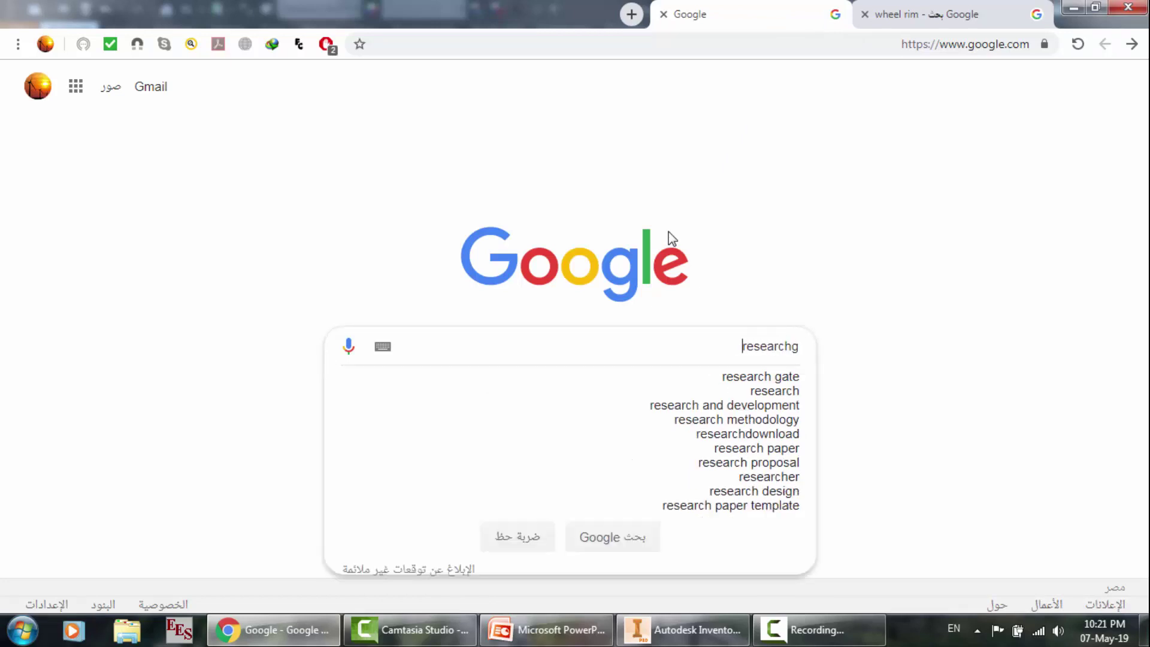
pyautogui.write('ate')
pyautogui.press('Escape')
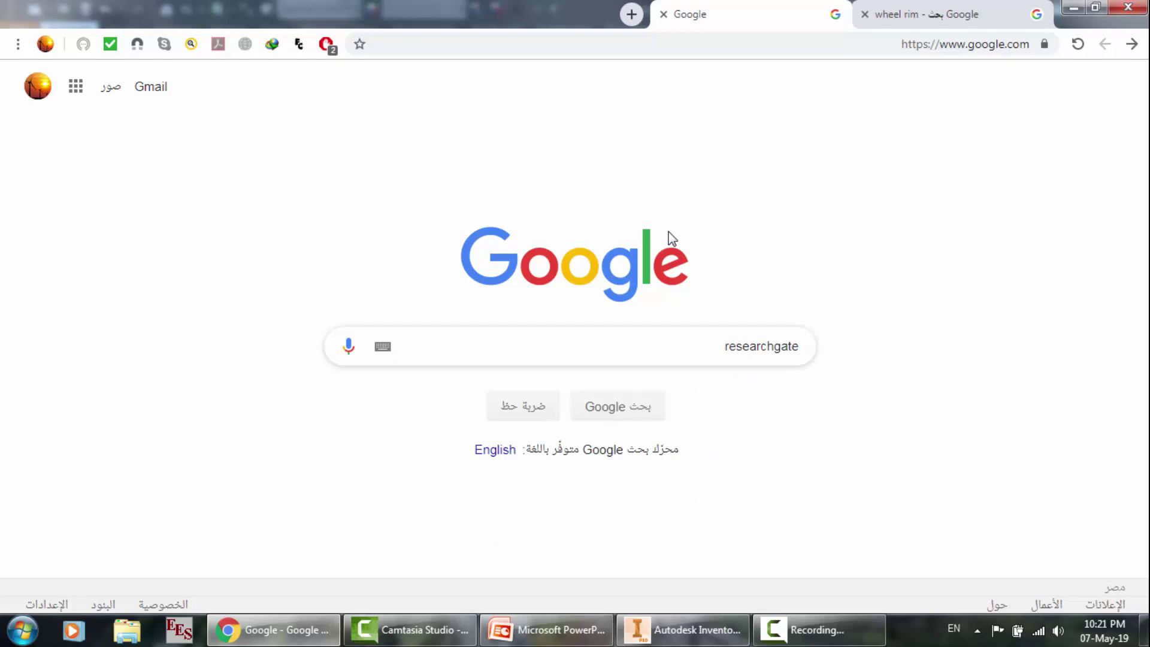
pyautogui.hotkey('ctrl', 'a')
pyautogui.press('BackSpace')
# Step: Switch to Inventor, bring up Tire.ipt and examine the tread grooves from the front
pyautogui.click(683, 629)
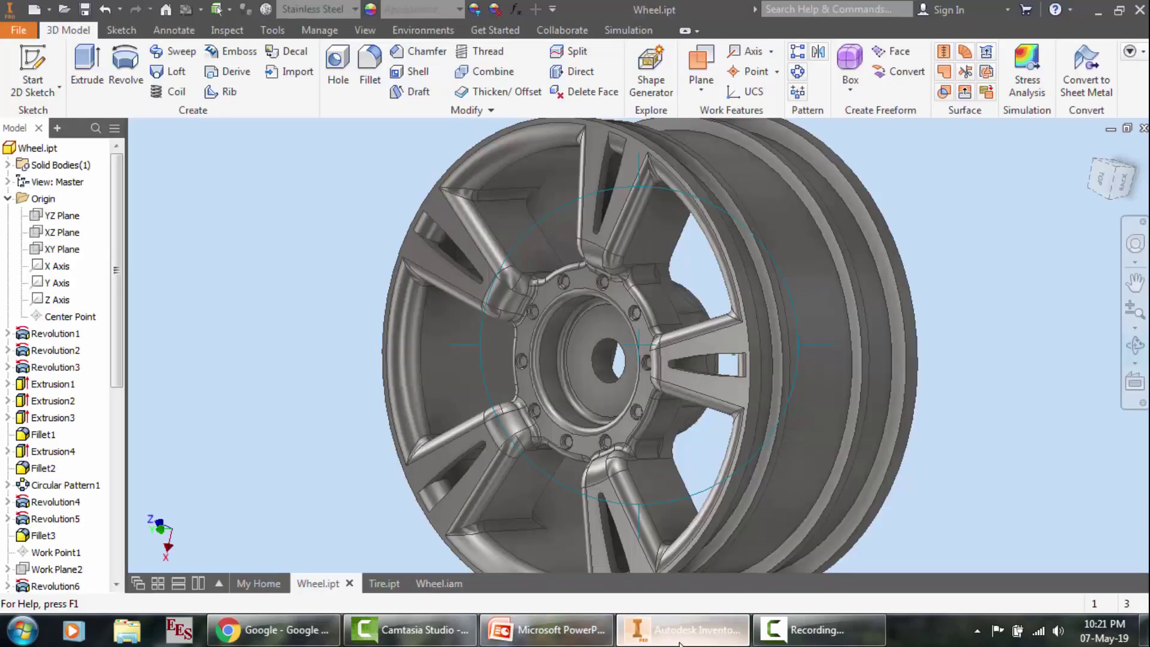
pyautogui.click(383, 583)
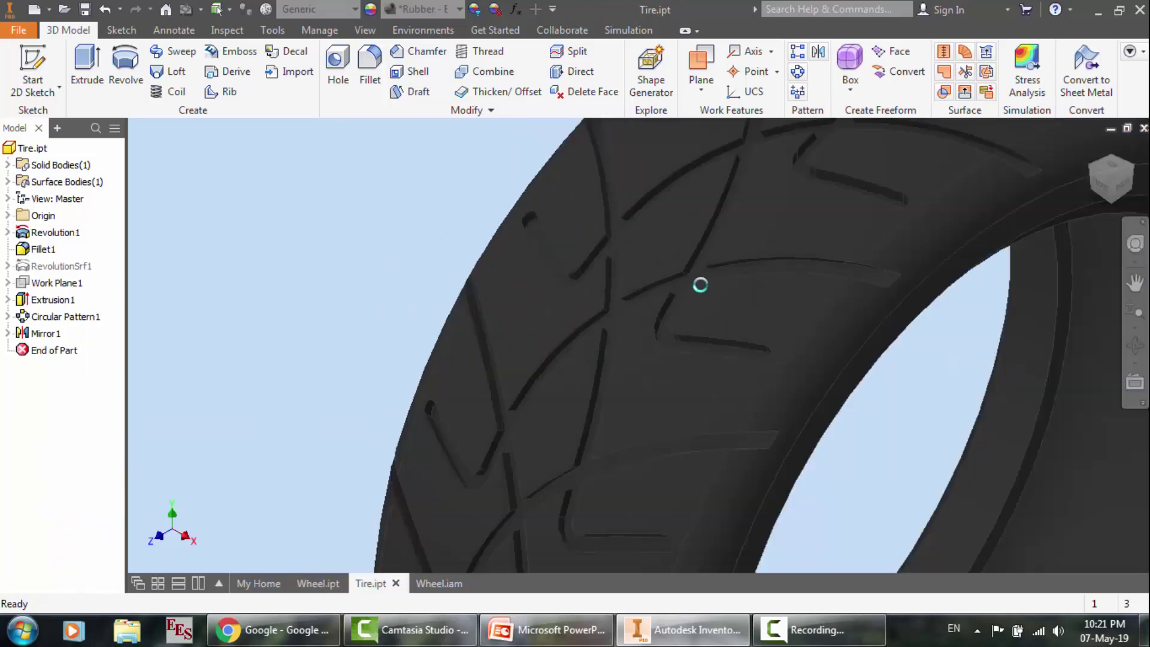
pyautogui.scroll(5, 583, 362)
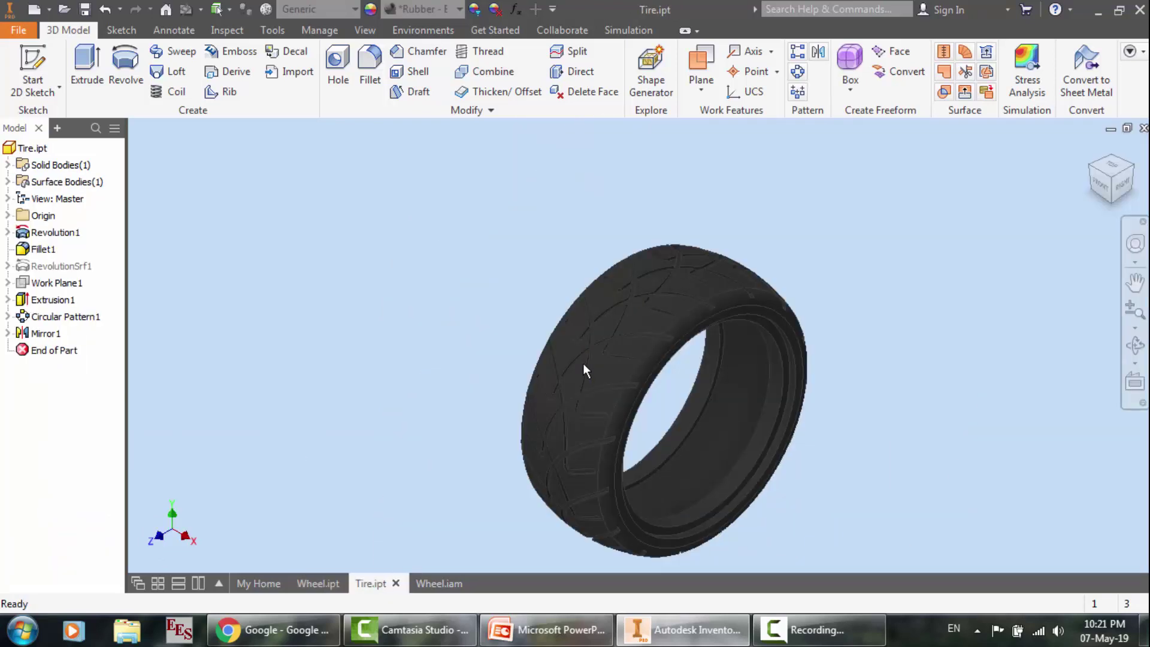
pyautogui.click(1105, 188)
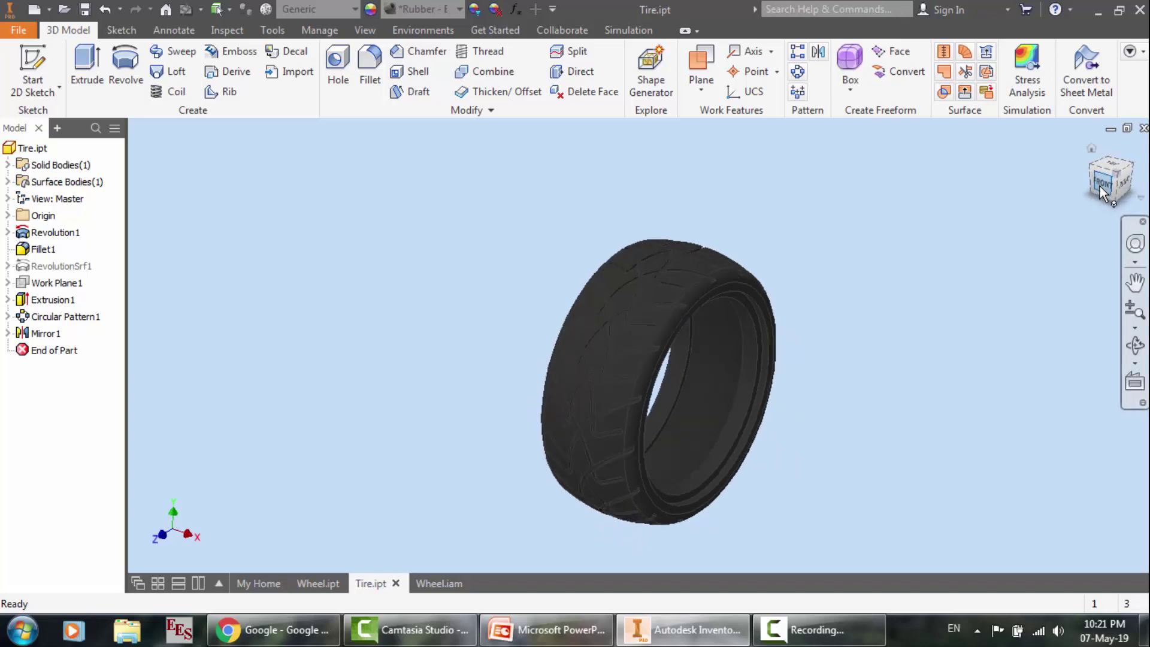
pyautogui.scroll(-3, 667, 243)
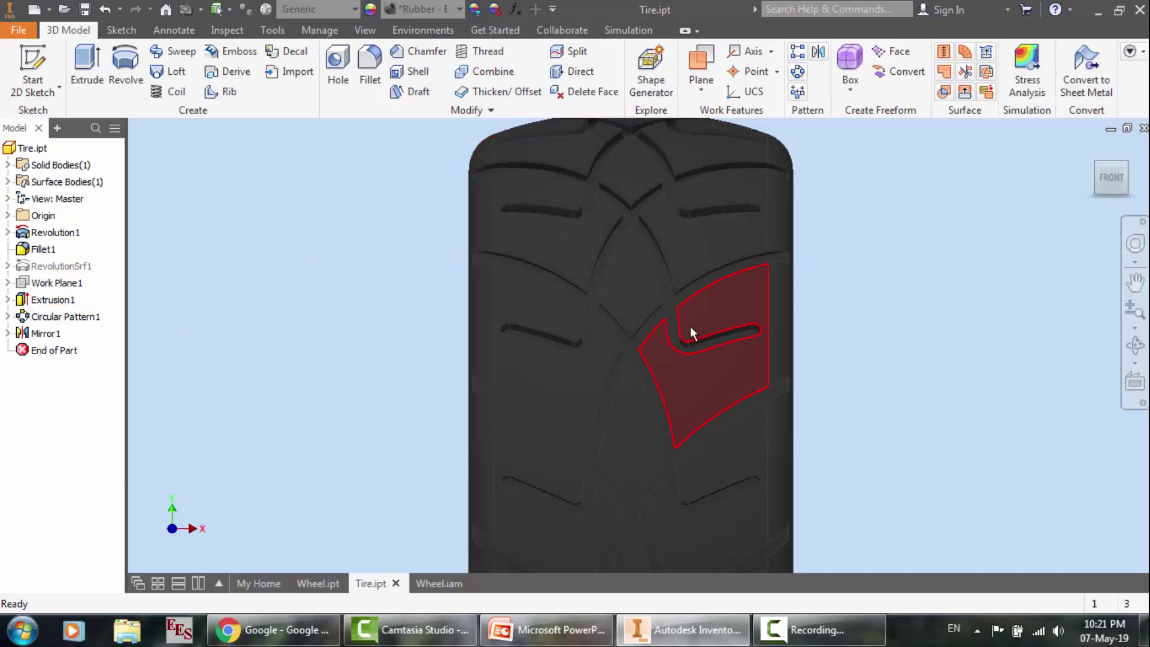
pyautogui.scroll(-5, 690, 326)
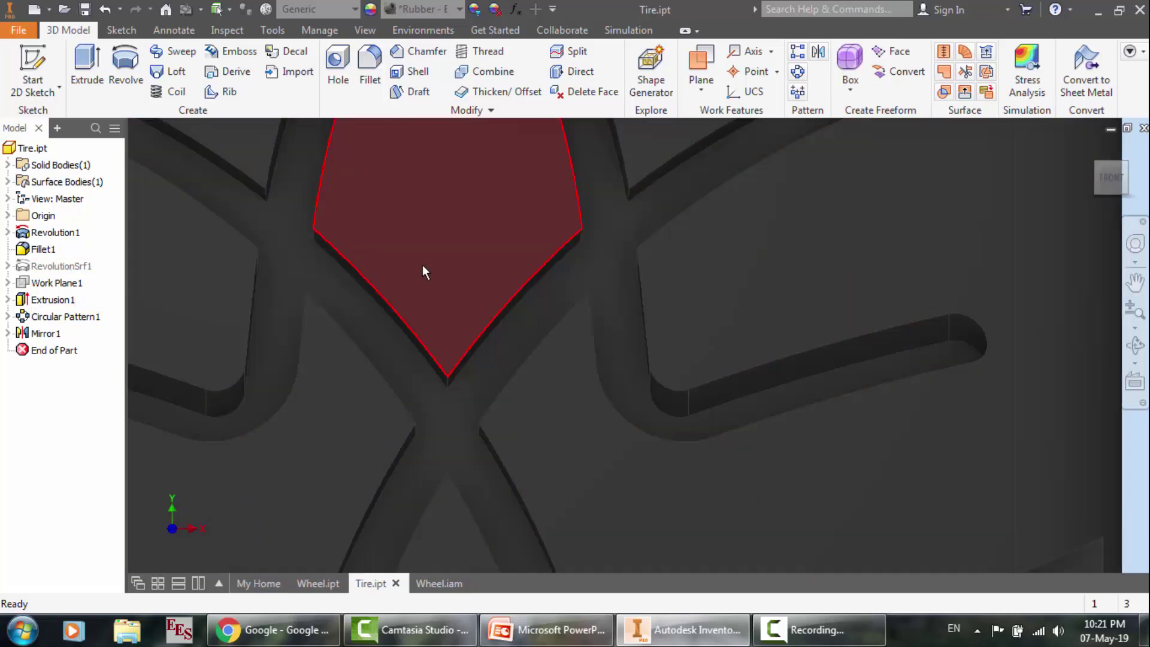
pyautogui.scroll(6, 422, 264)
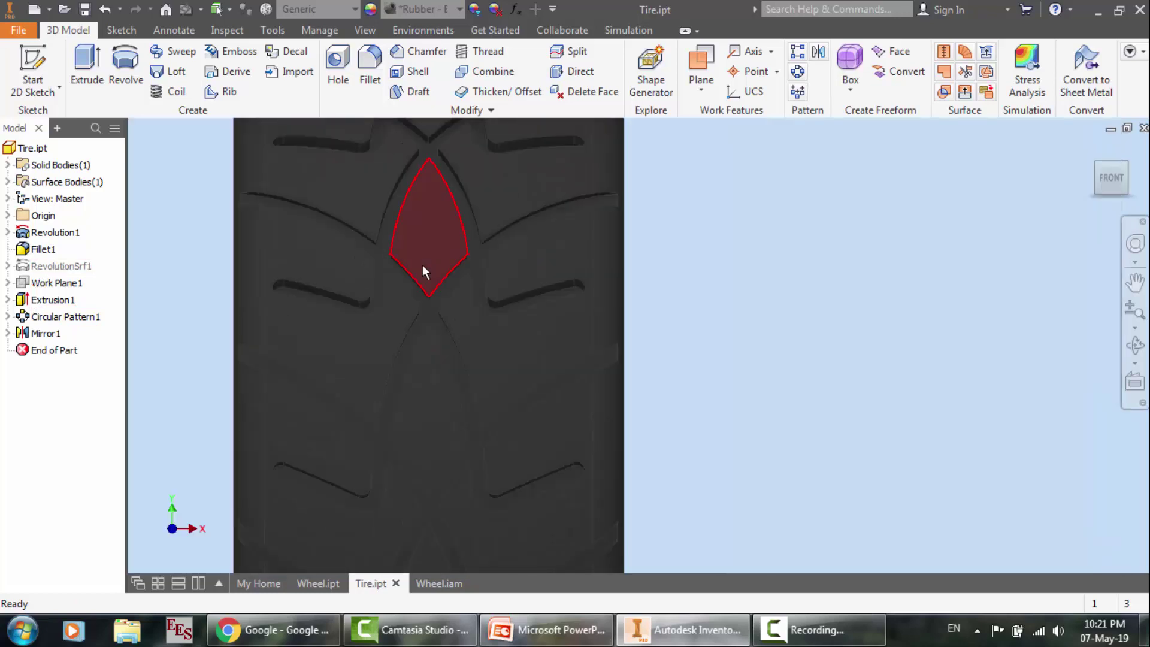
# Step: Examine the tire's sidewall and inner surface from an oblique angle
pyautogui.click(1134, 345)
pyautogui.moveTo(662, 310); pyautogui.dragTo(606, 322)
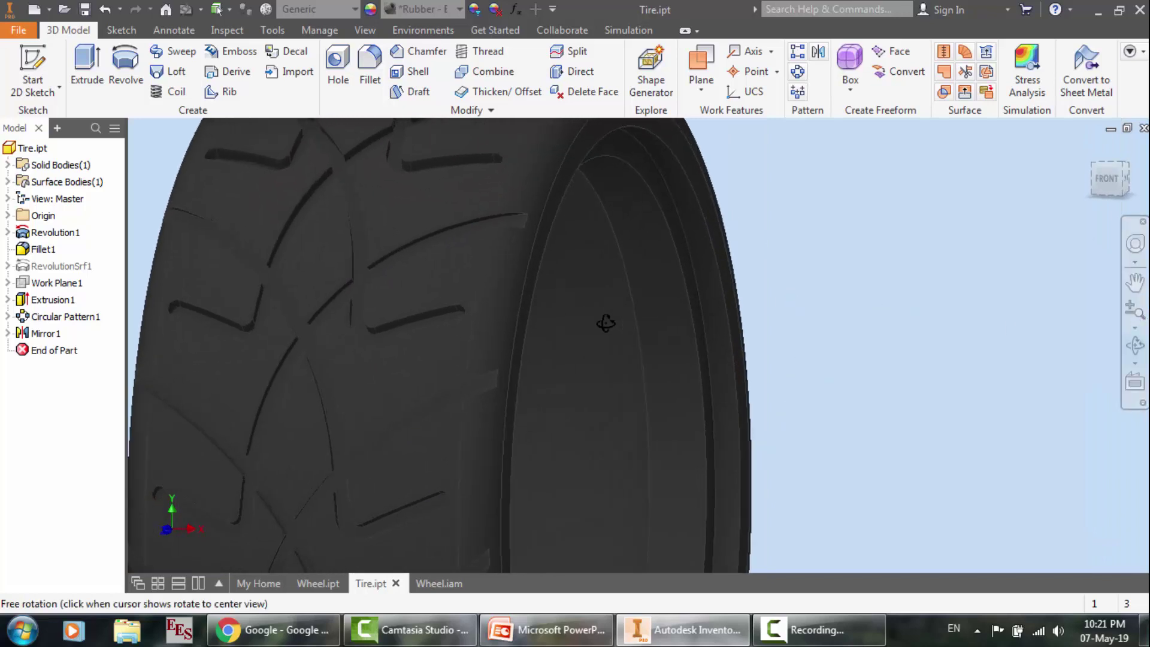
pyautogui.scroll(4, 606, 323)
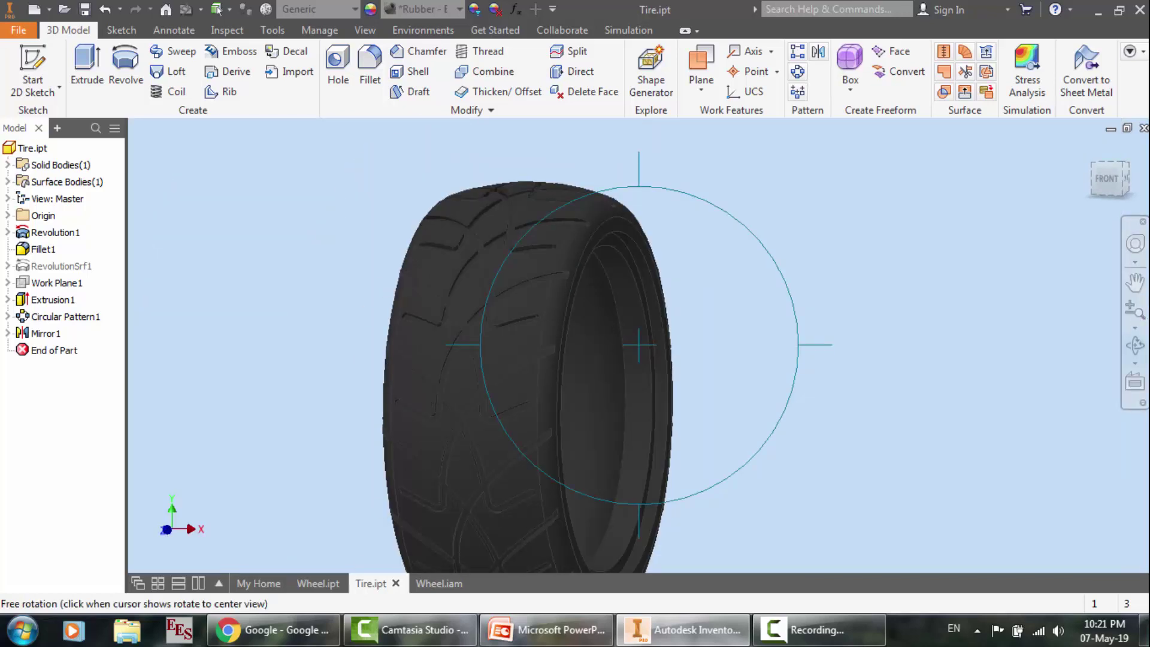
# Step: Switch to Chrome and run an image search for "tire car"
pyautogui.click(274, 629)
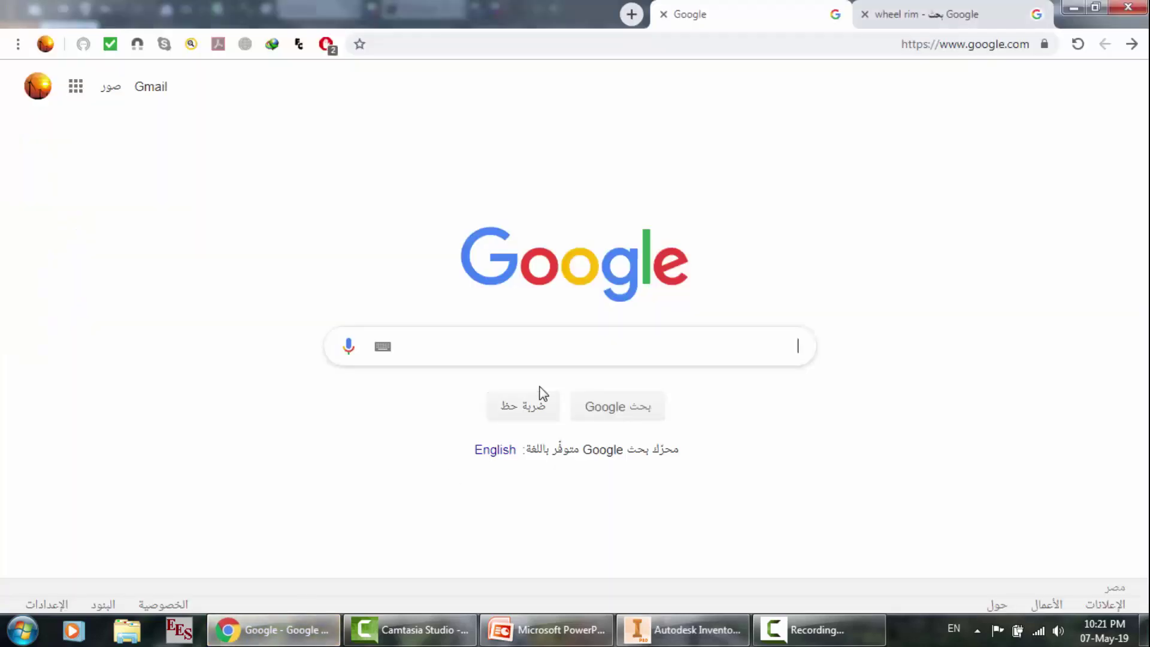
pyautogui.write('tire')
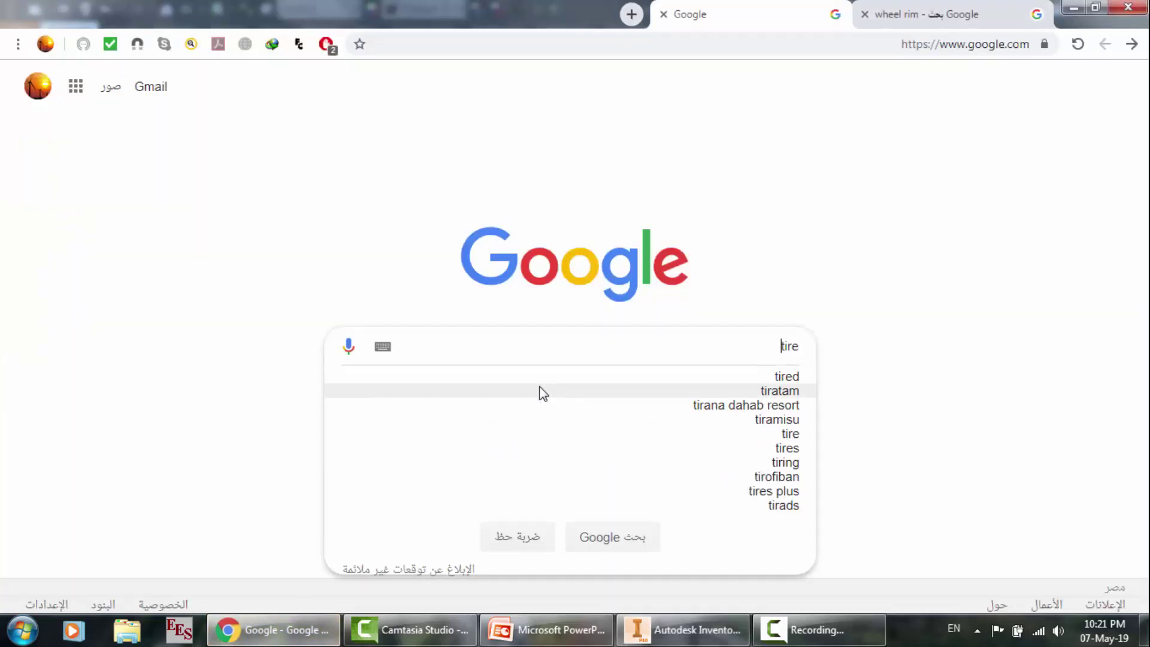
pyautogui.write(' car')
pyautogui.press('Return')
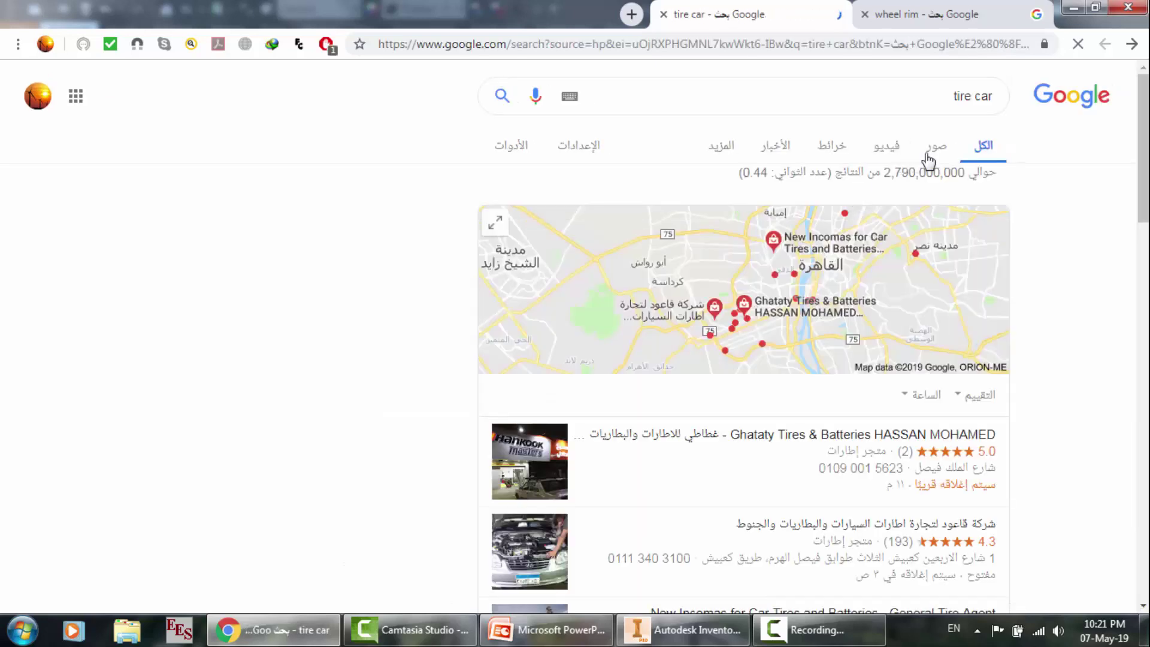
pyautogui.click(928, 157)
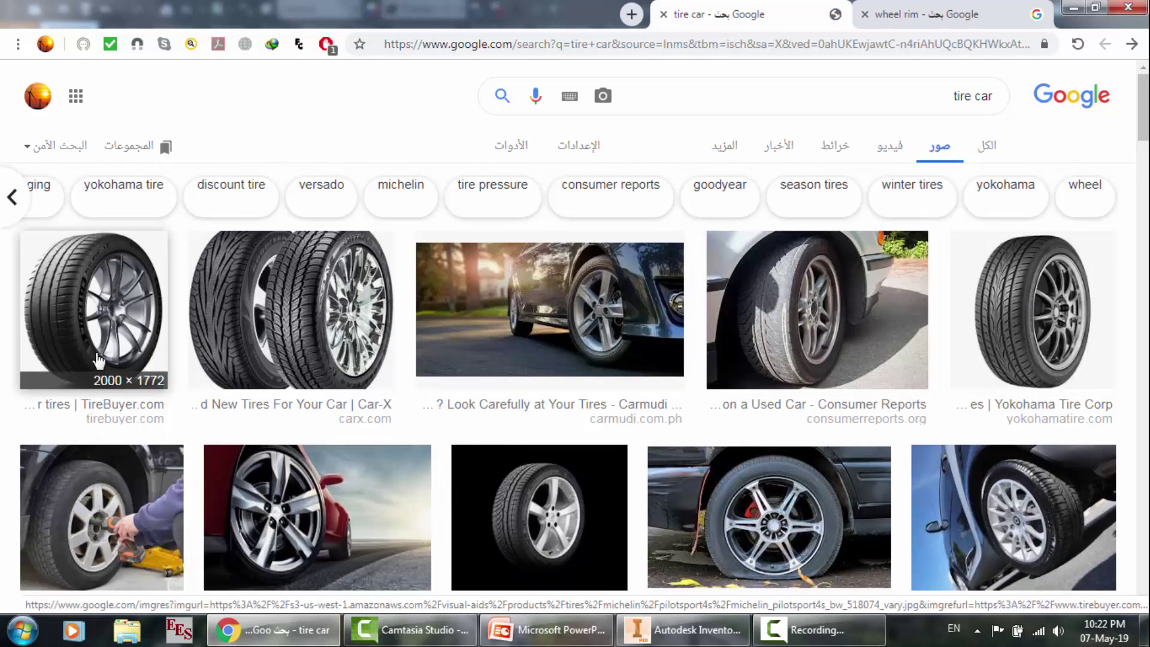
# Step: Open the Michelin Pilot Sport 4S image, then the related Michelin Pilot Super Sport and Invo Luxury Sport tire images
pyautogui.click(94, 384)
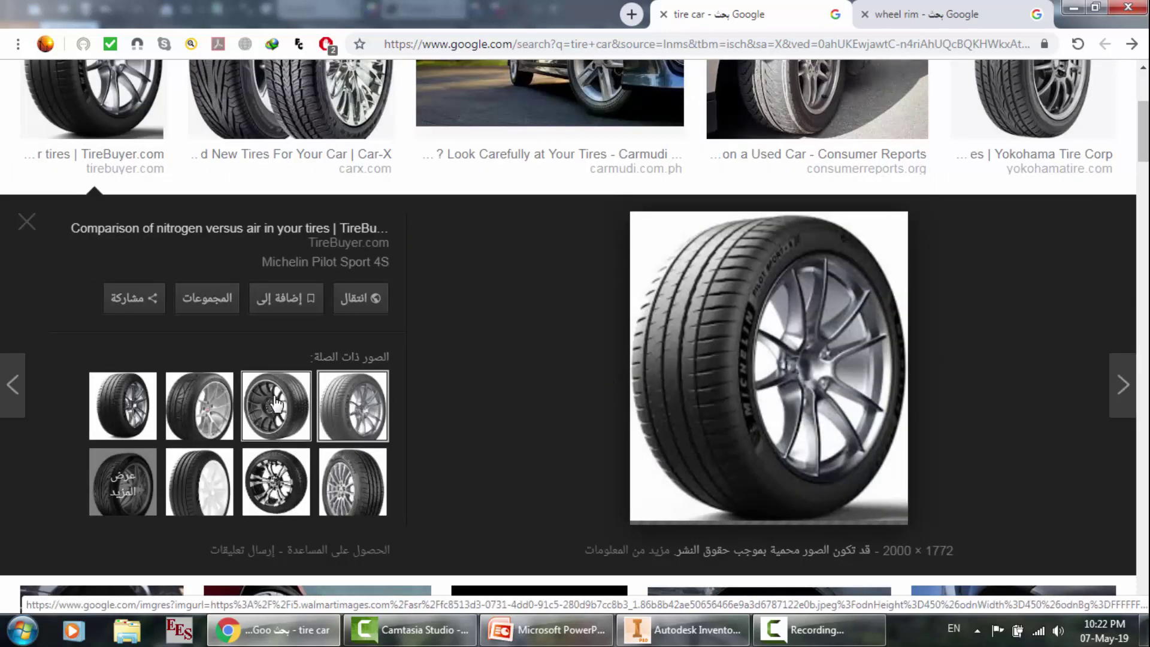
pyautogui.click(277, 404)
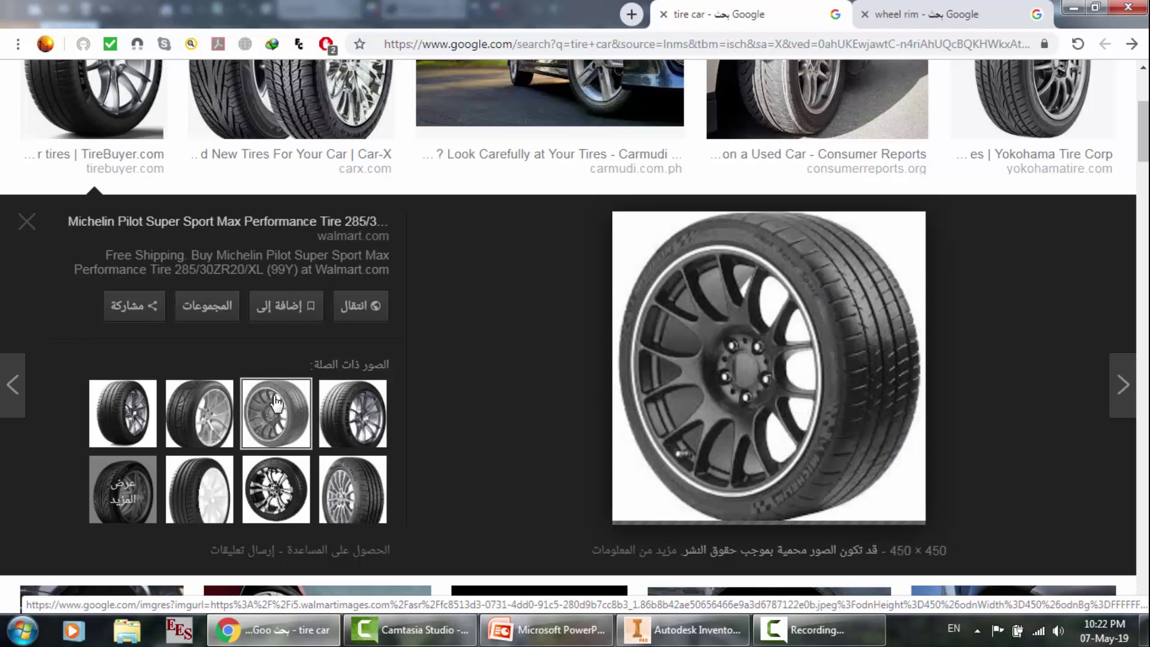
pyautogui.click(206, 413)
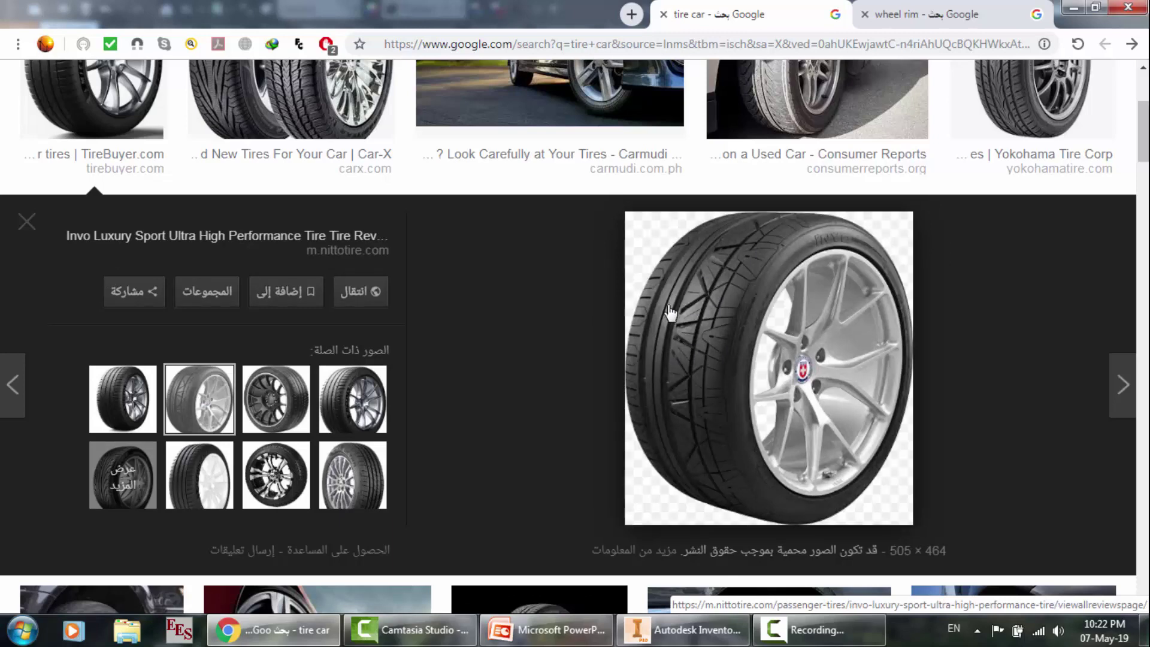
# Step: Browse more tread designs in the tire results and open the Pep Boys image of stacked tires
pyautogui.scroll(4, 698, 313)
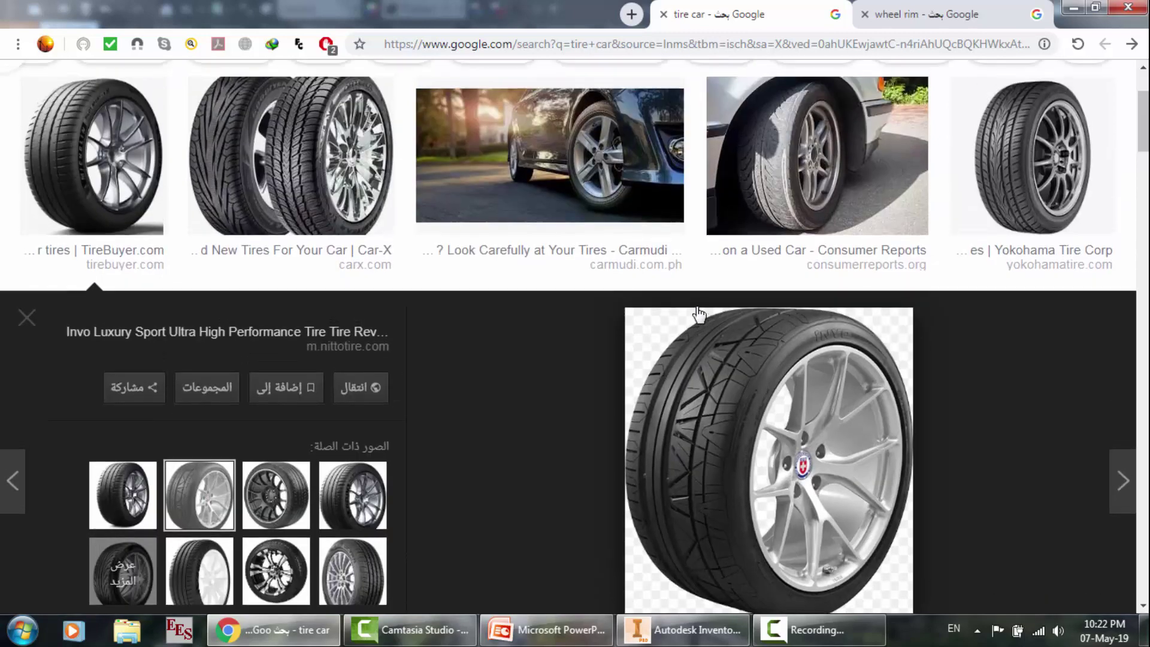
pyautogui.scroll(-2, 698, 313)
pyautogui.scroll(-8, 698, 313)
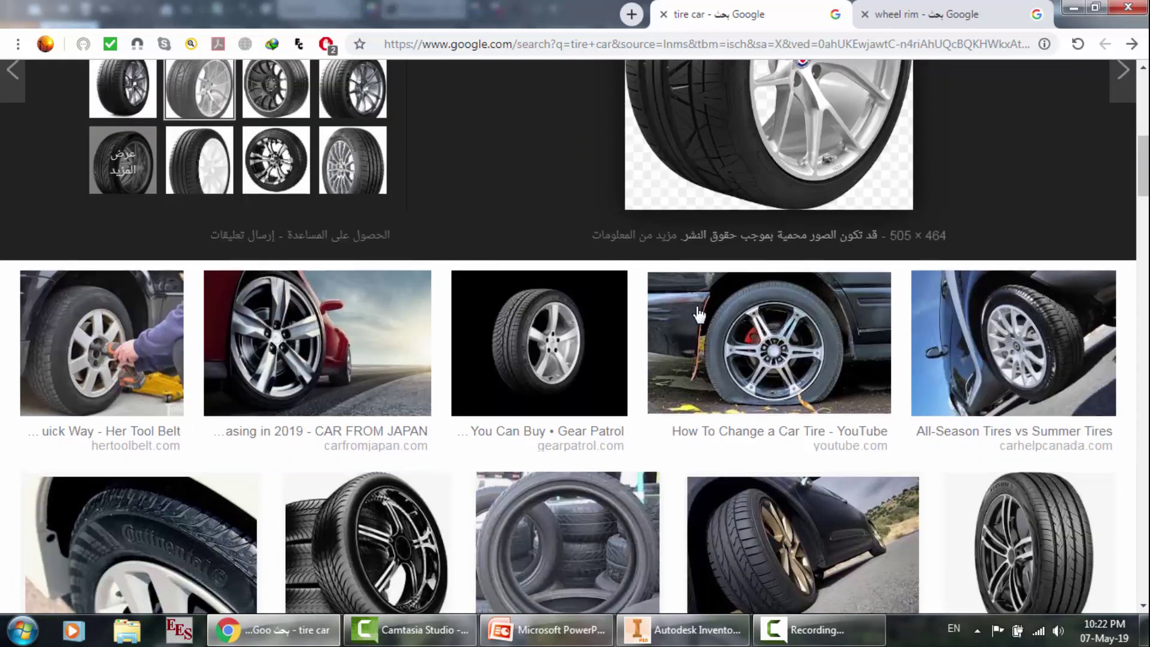
pyautogui.scroll(-2, 327, 379)
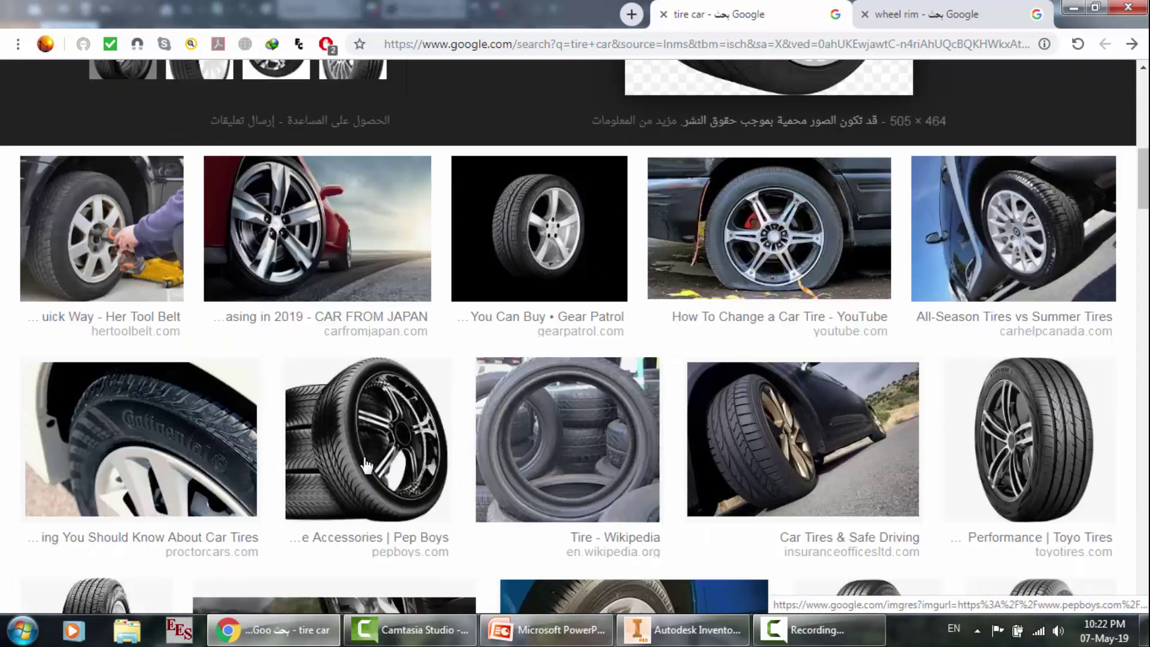
pyautogui.click(329, 376)
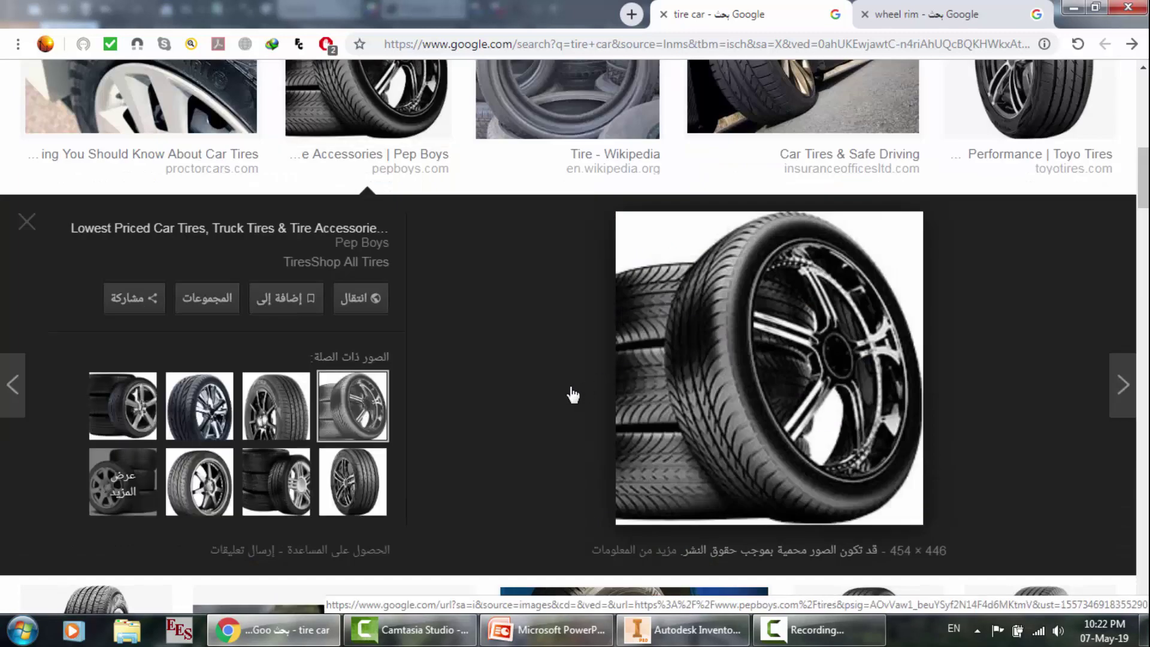
pyautogui.scroll(-5, 573, 394)
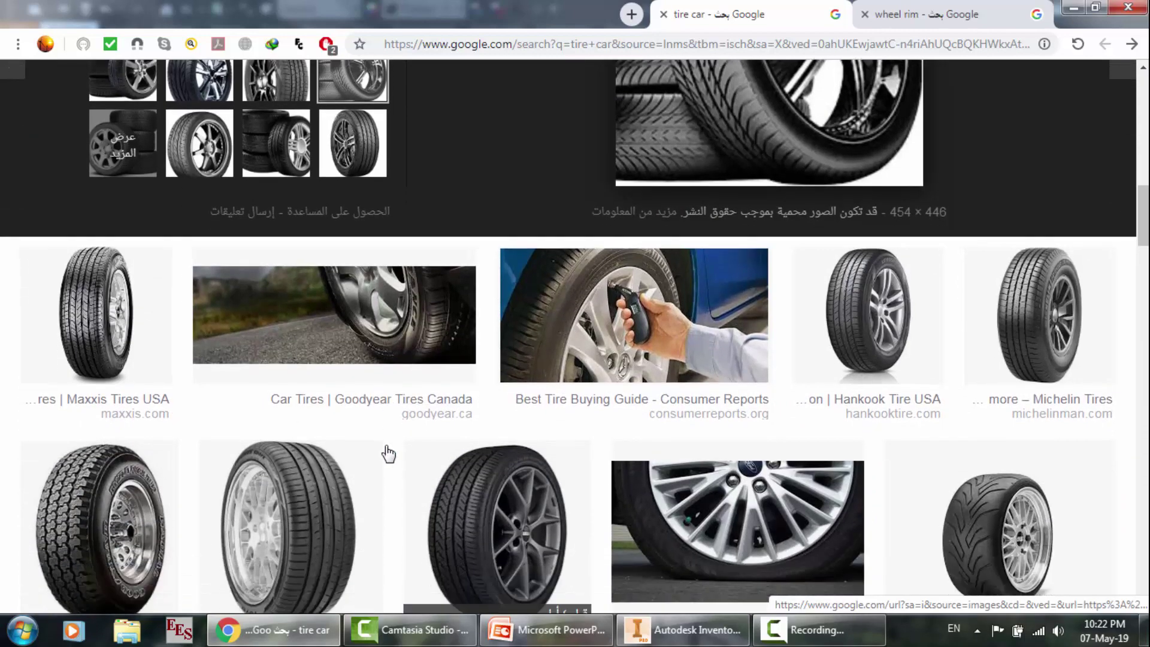
# Step: Browse further down the car tire image results for more tread and wheel design examples
pyautogui.scroll(-2, 388, 454)
pyautogui.scroll(-5, 529, 437)
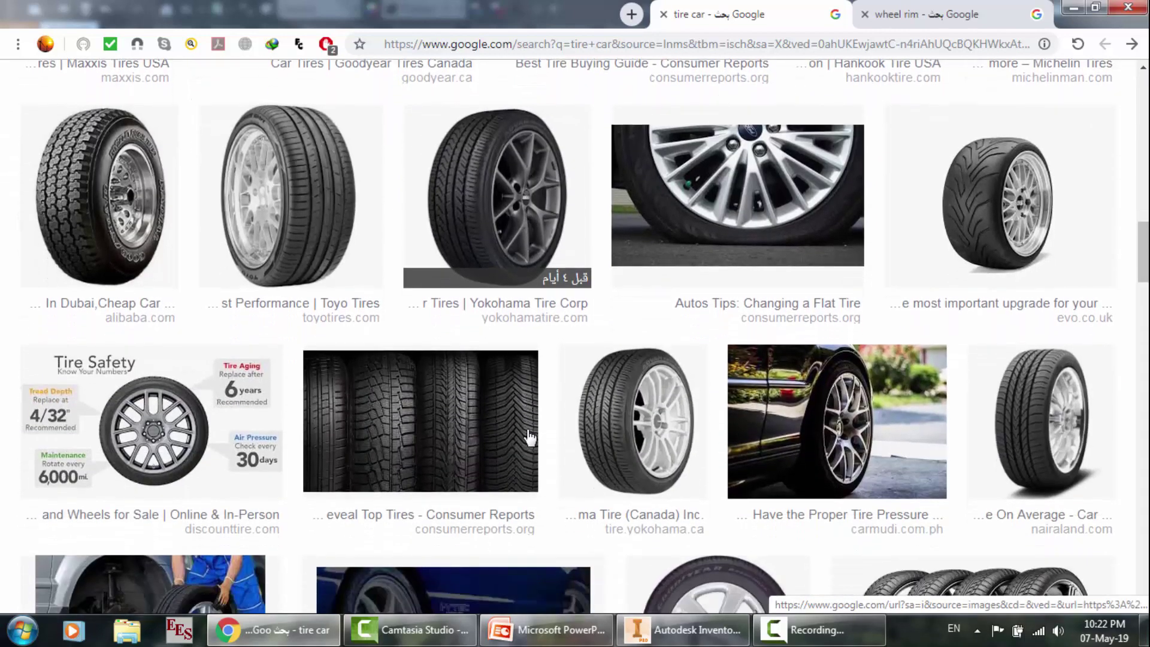
pyautogui.scroll(-3, 757, 392)
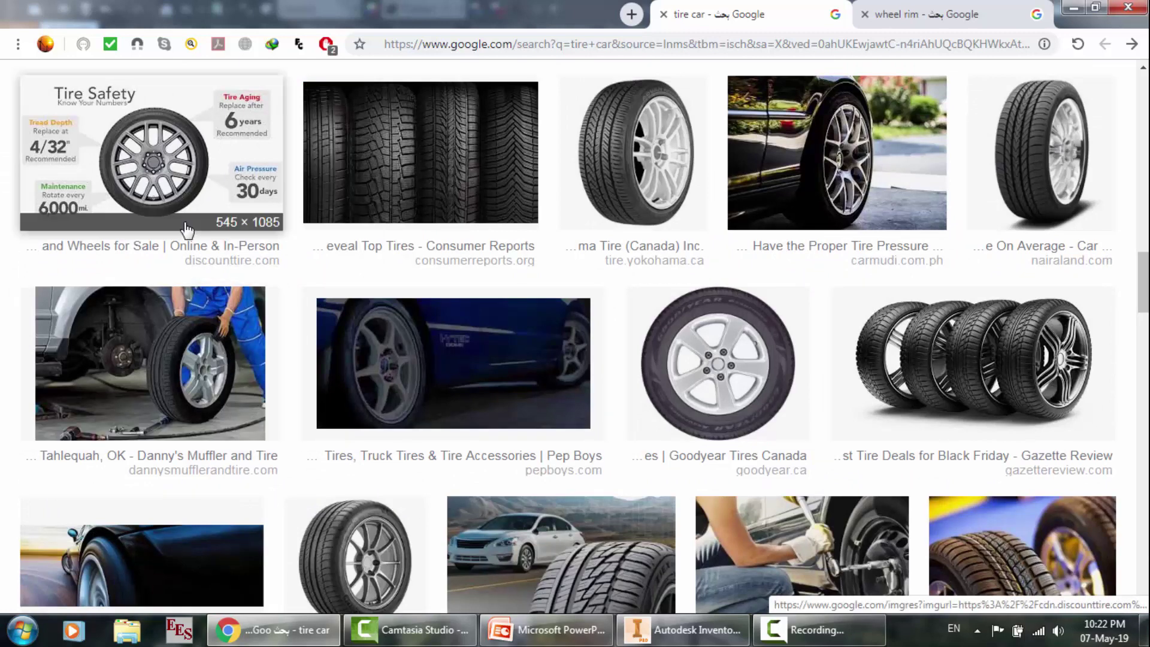
pyautogui.scroll(-3, 271, 283)
pyautogui.scroll(-3, 347, 393)
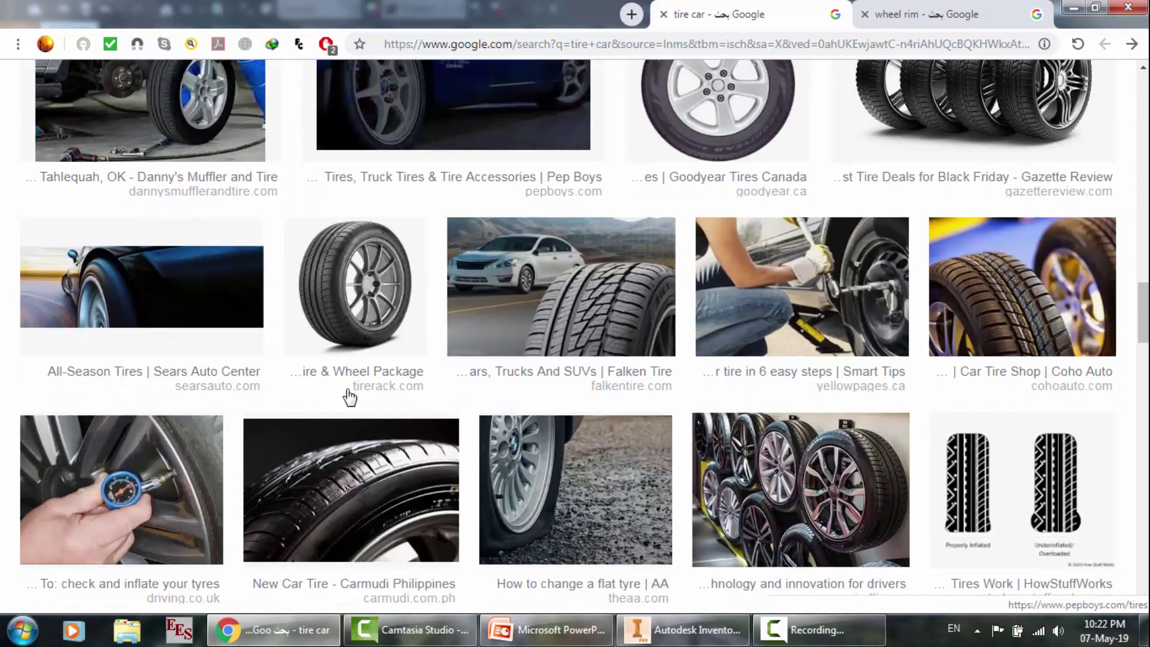
pyautogui.scroll(-2, 554, 416)
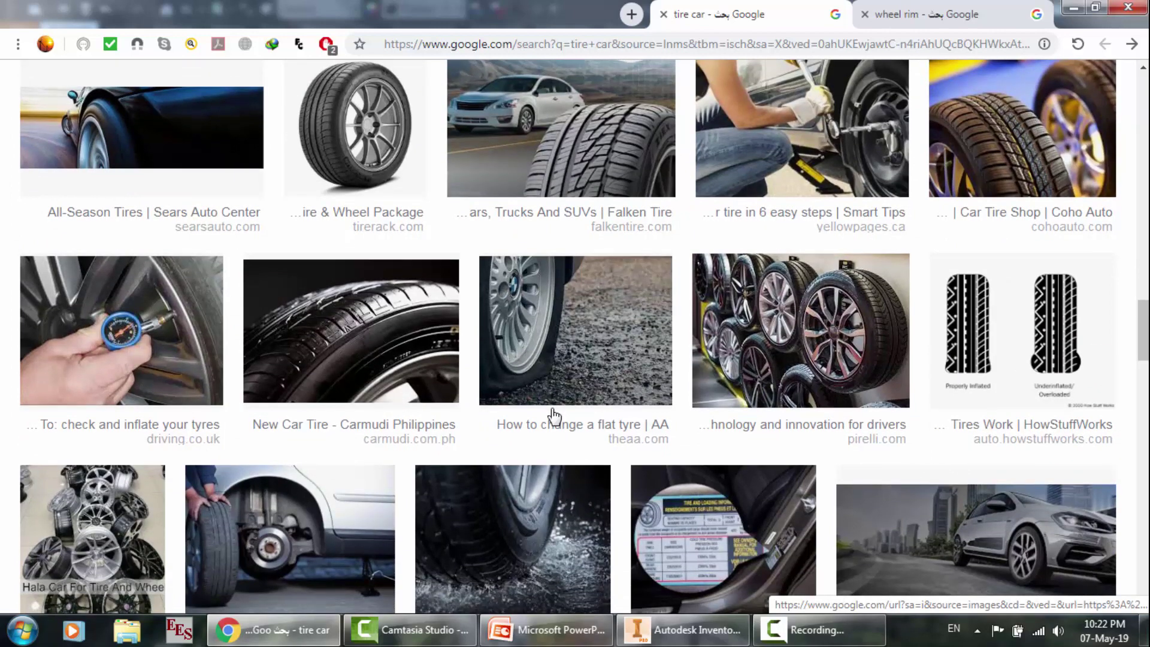
pyautogui.scroll(-2, 551, 411)
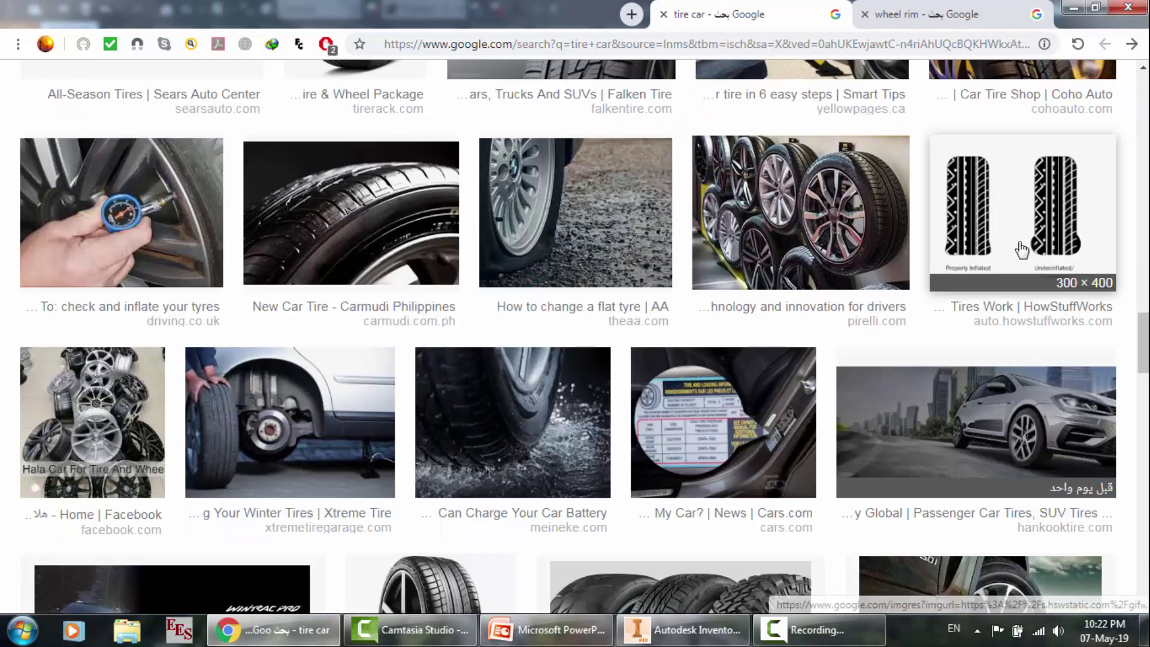
# Step: Switch to Inventor and examine the tire model's tread, sidewall and inner rings from an angled side view
pyautogui.hotkey('alt', 'Tab')
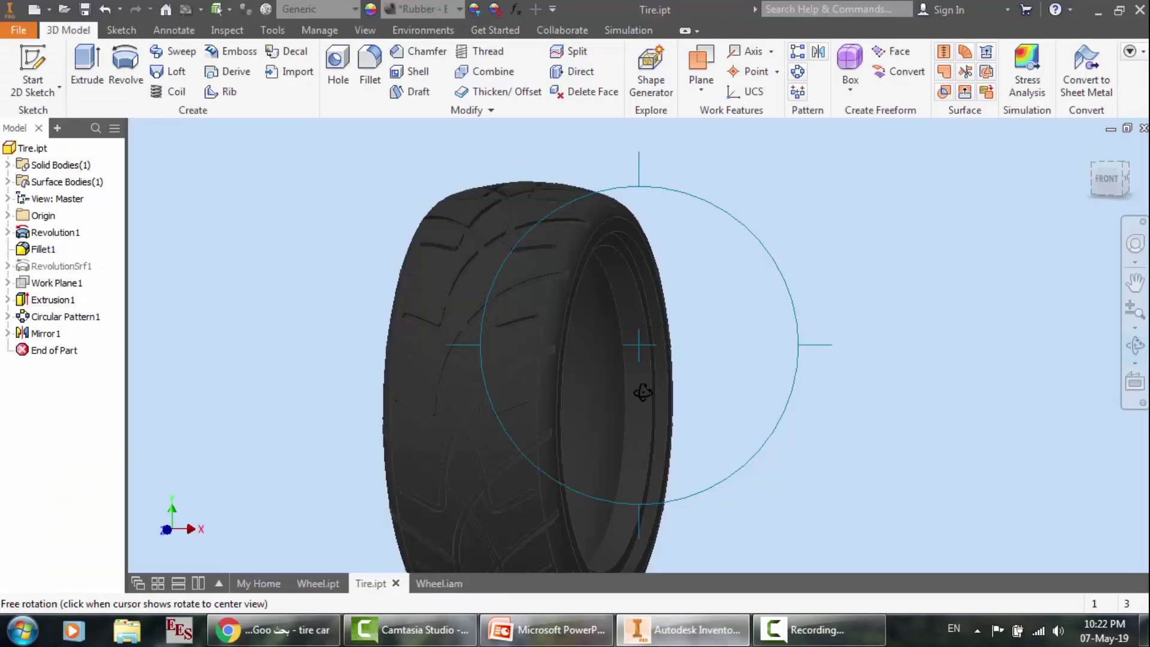
pyautogui.moveTo(641, 389); pyautogui.dragTo(652, 421)
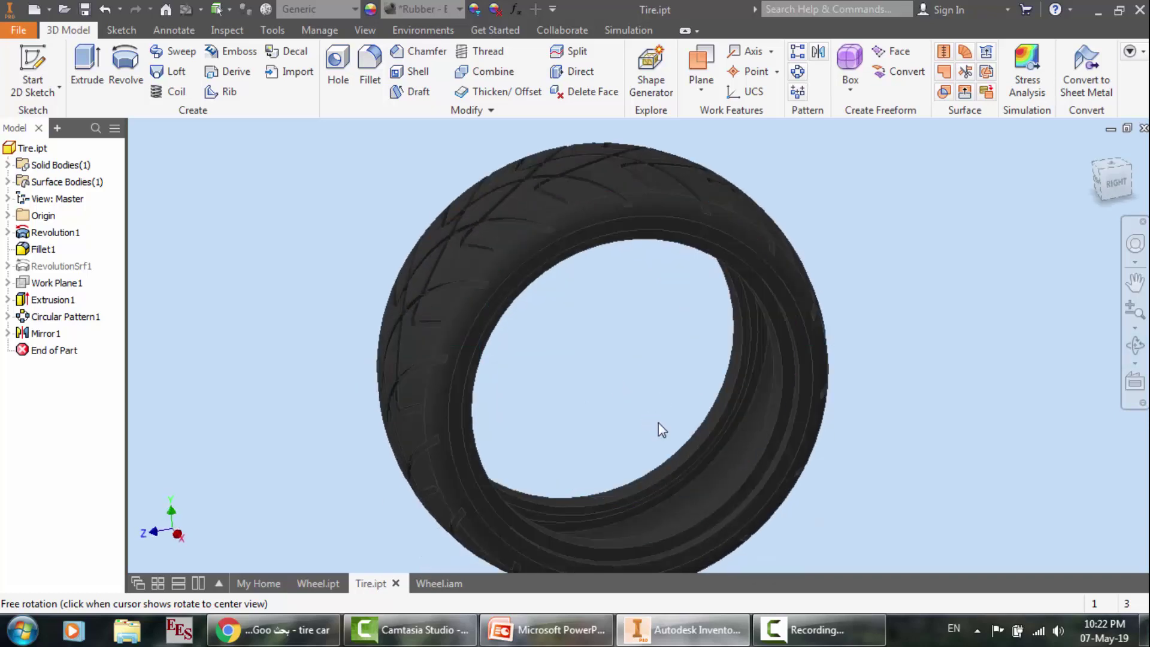
pyautogui.press('Escape')
pyautogui.scroll(10, 719, 482)
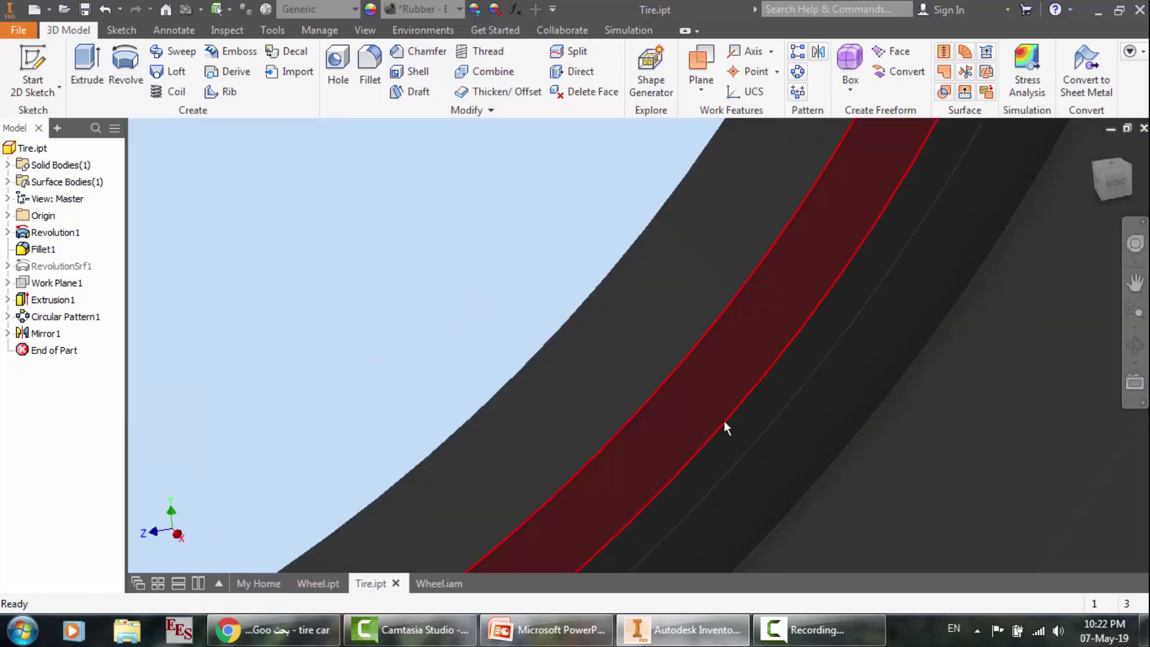
pyautogui.scroll(-6, 628, 424)
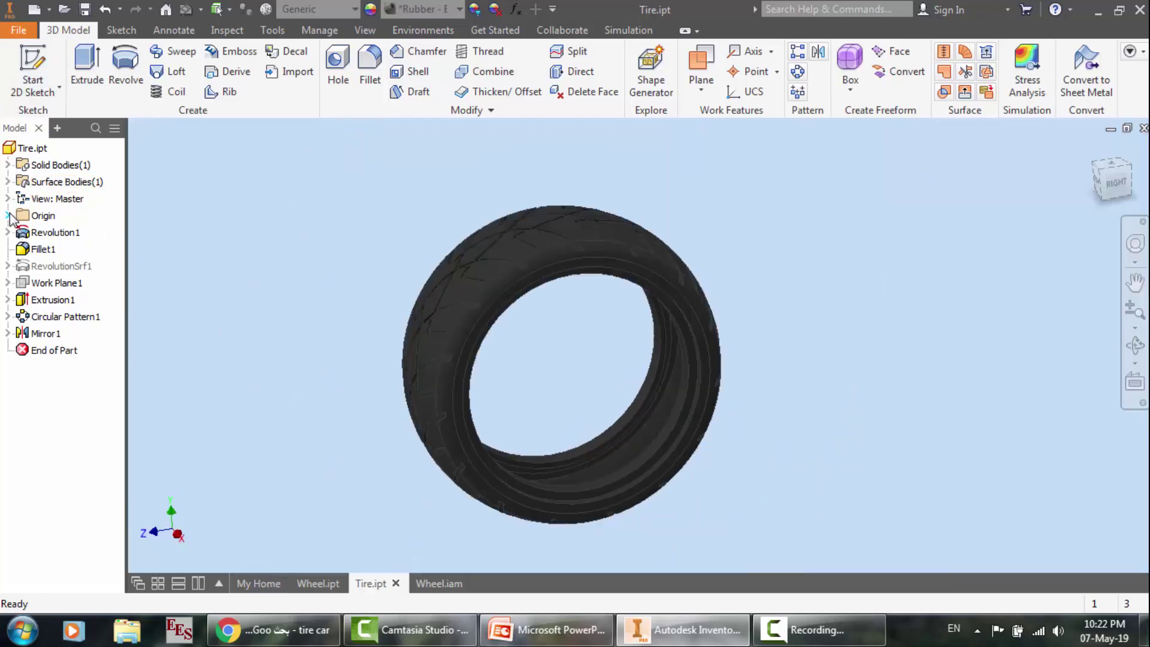
# Step: Start a 2D sketch on the tire's XY plane and slice the graphics at the sketch plane
pyautogui.click(33, 67)
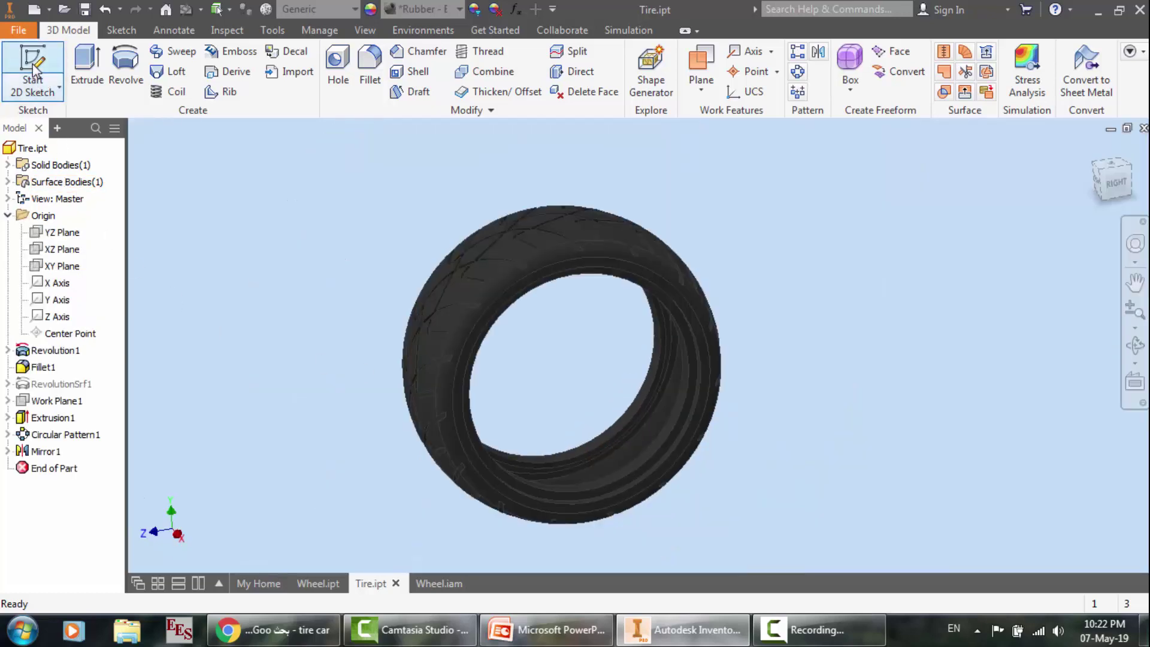
pyautogui.click(62, 266)
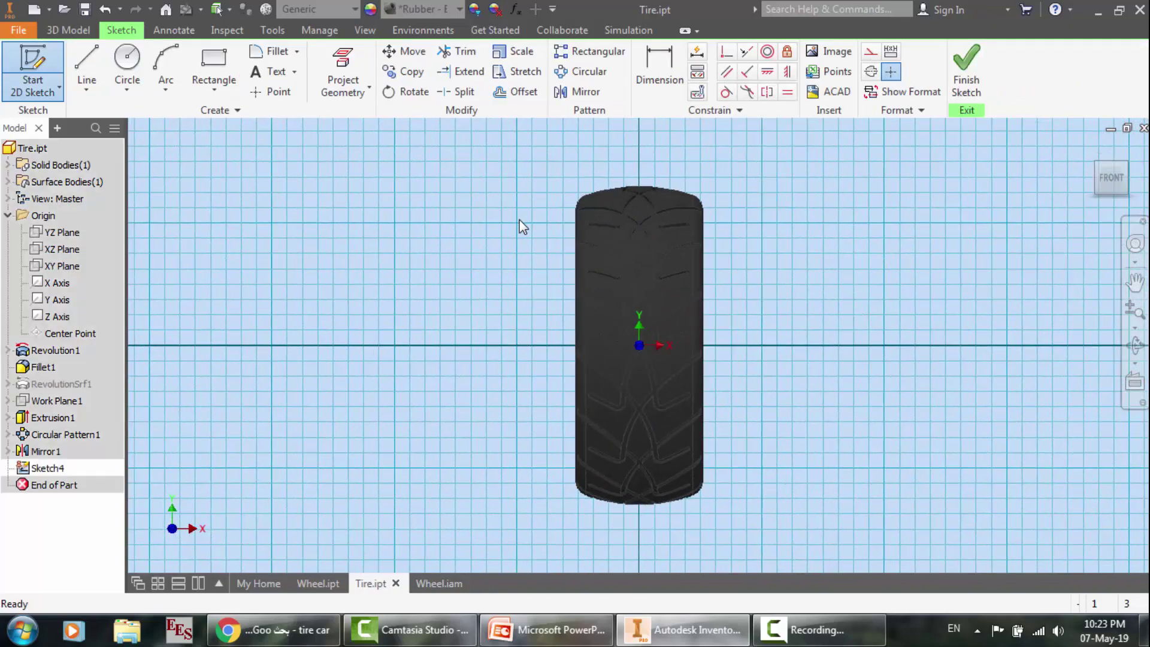
pyautogui.rightClick(519, 221)
pyautogui.click(527, 400)
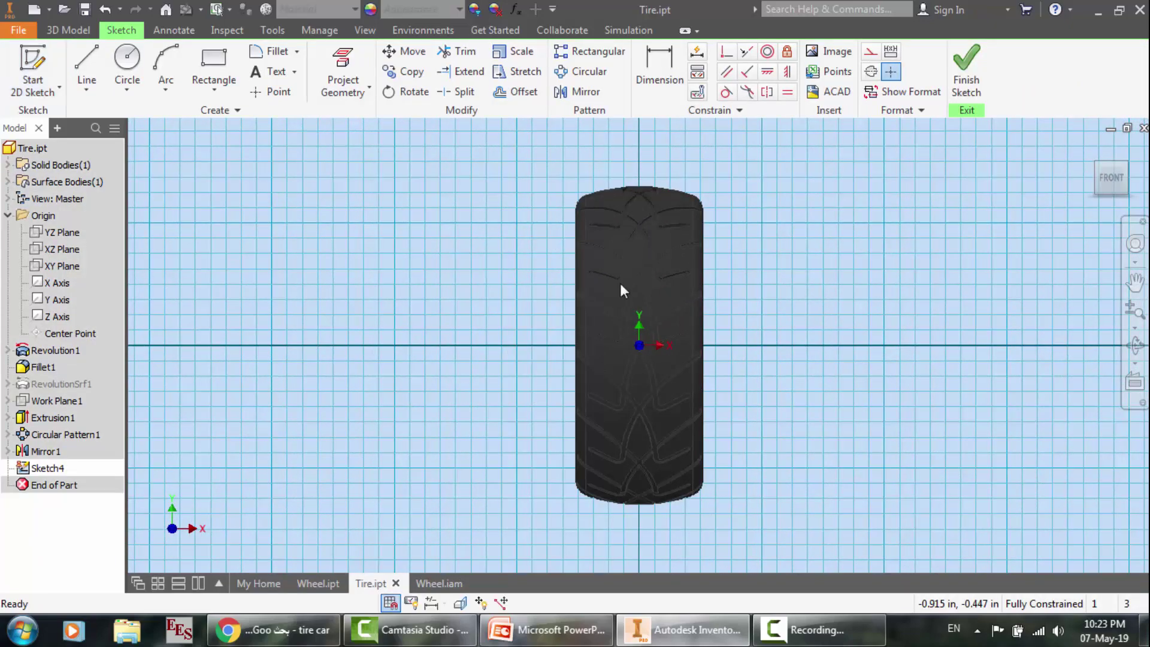
pyautogui.rightClick(760, 209)
pyautogui.click(738, 392)
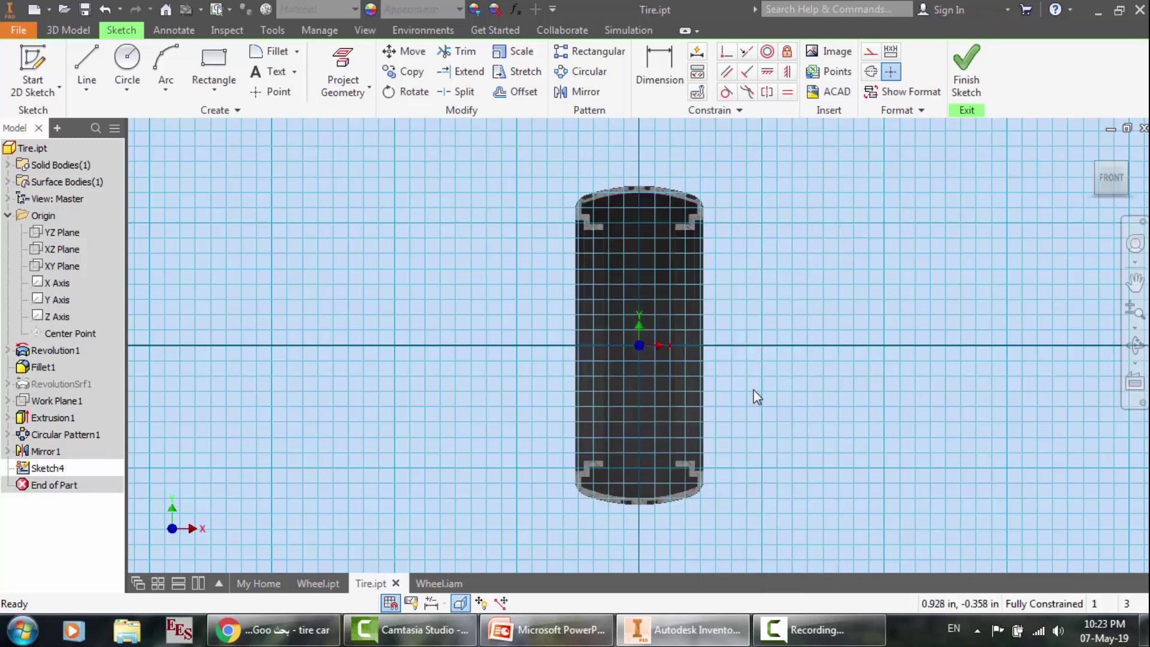
# Step: Examine the tire's cross-section at the tread grooves, sidewalls and stepped inner edges from several angles, and finish the sketch
pyautogui.scroll(5, 595, 197)
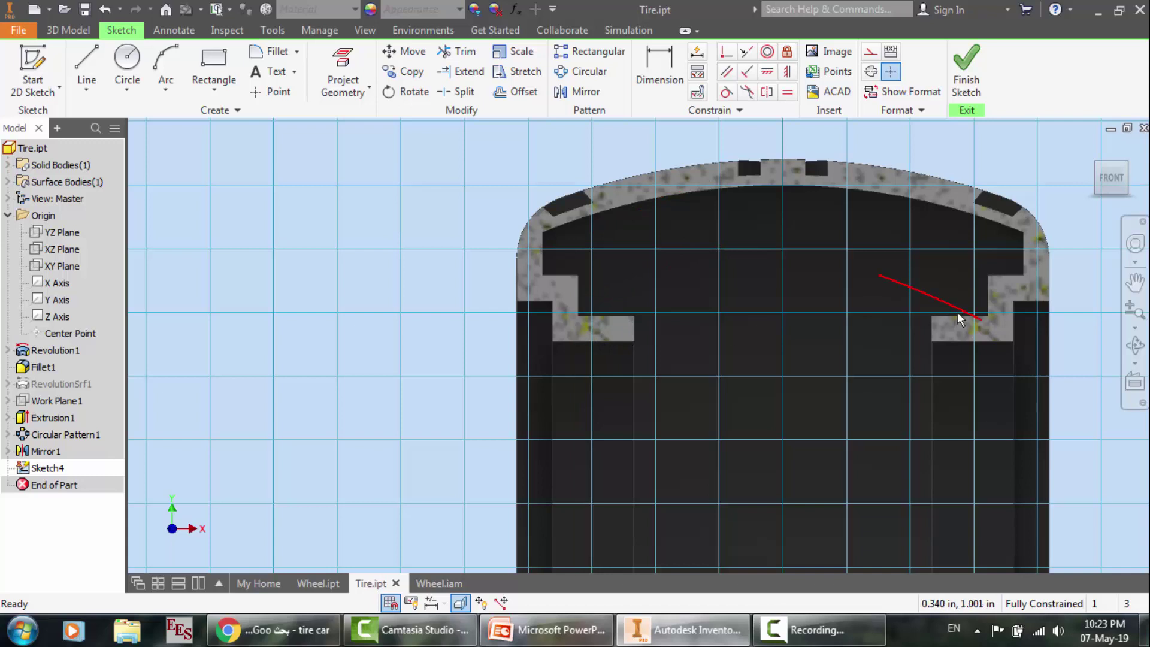
pyautogui.scroll(-5, 477, 234)
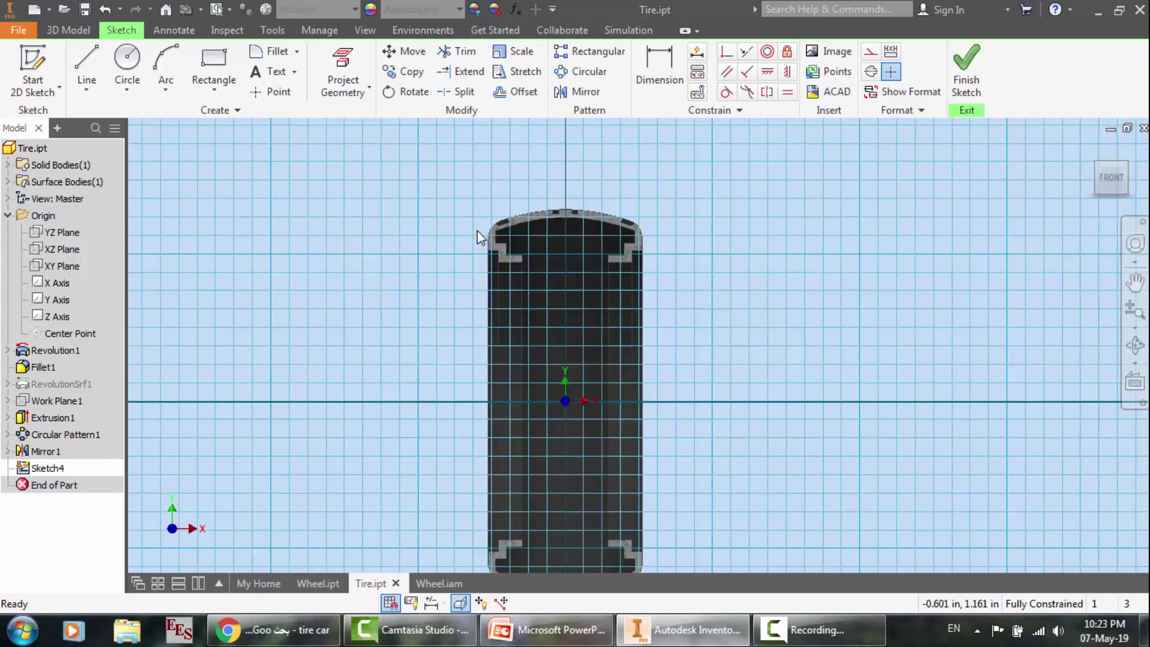
pyautogui.click(1136, 353)
pyautogui.moveTo(785, 321); pyautogui.dragTo(611, 221)
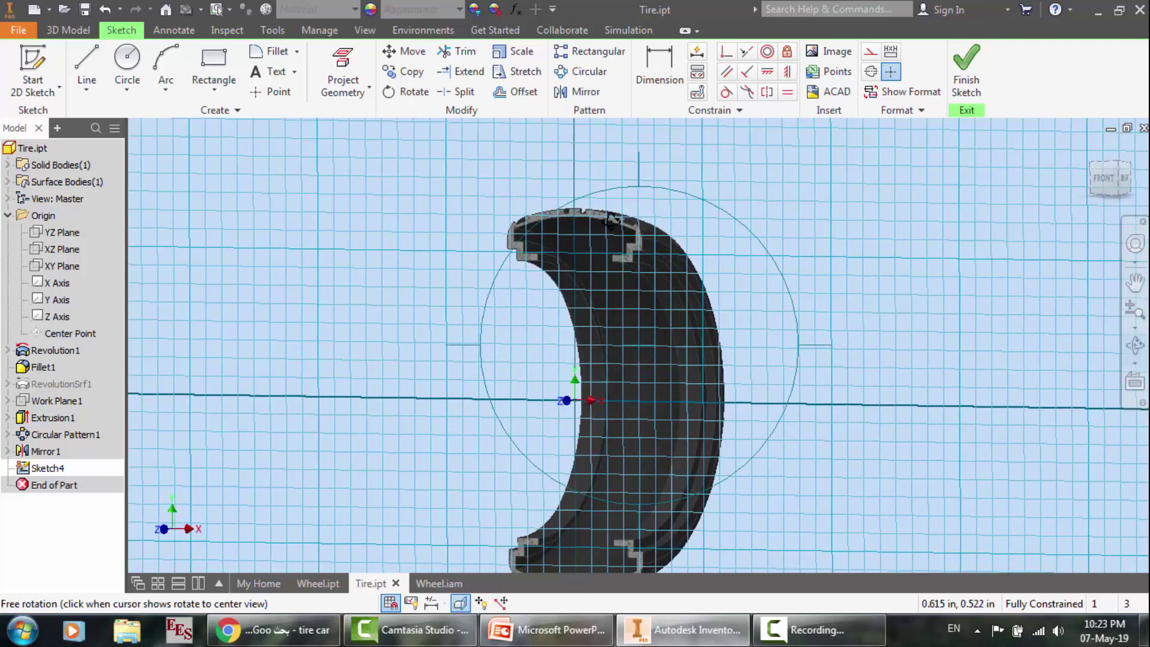
pyautogui.scroll(5, 611, 220)
pyautogui.moveTo(647, 322); pyautogui.dragTo(664, 339)
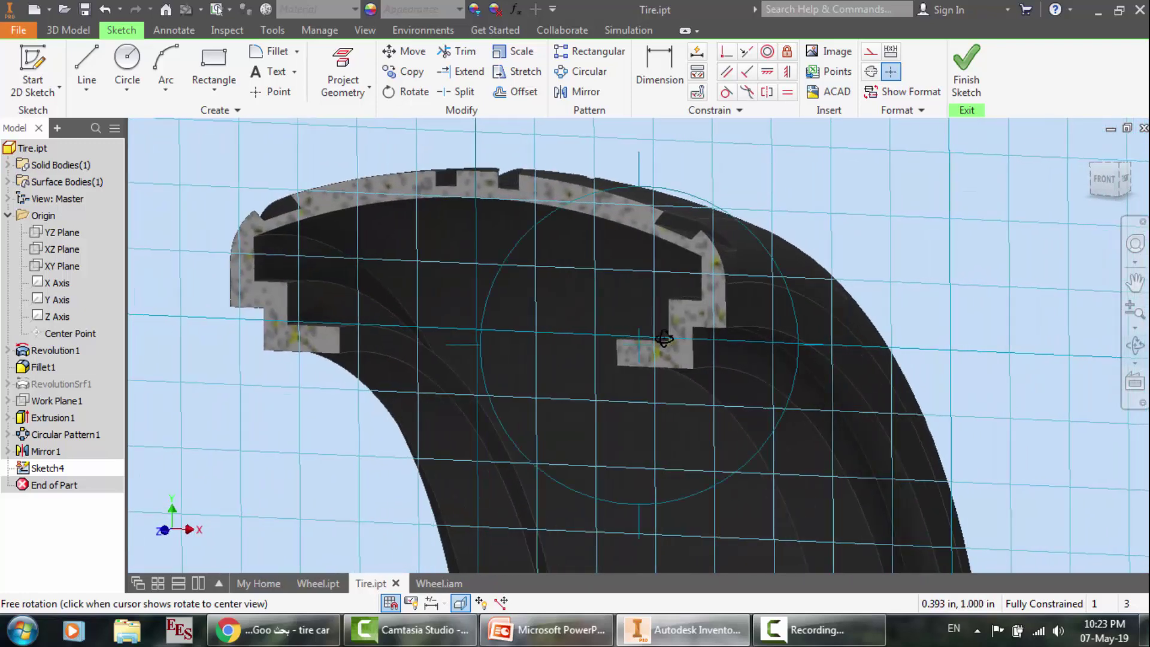
pyautogui.scroll(-3, 664, 337)
pyautogui.scroll(5, 417, 343)
pyautogui.scroll(-5, 611, 332)
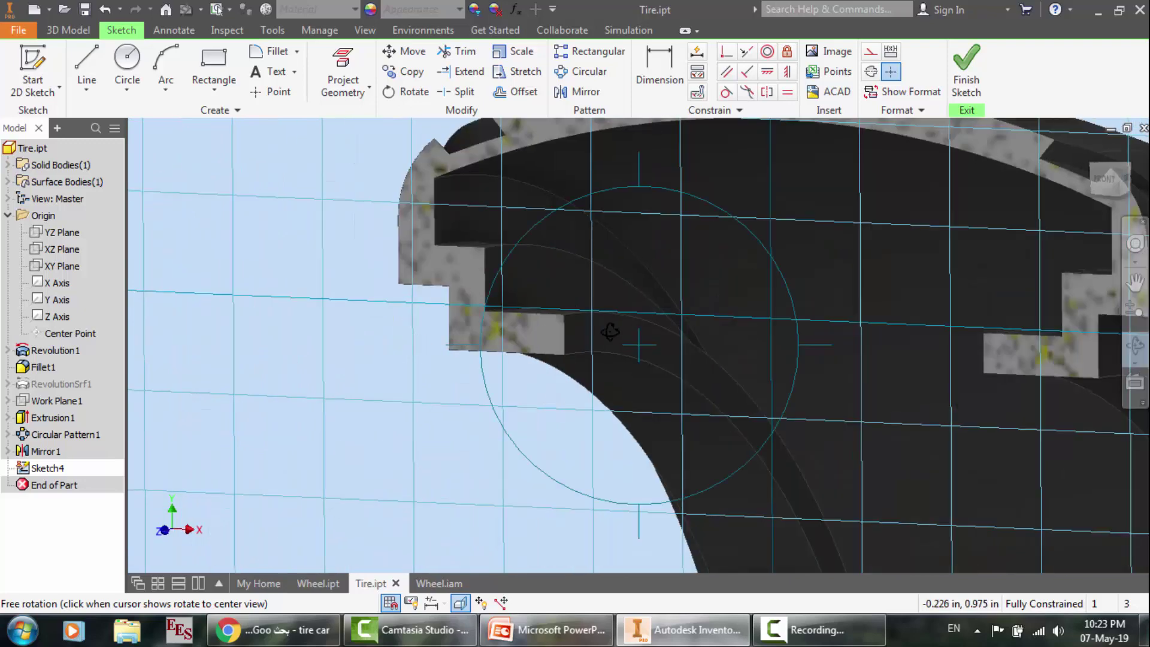
pyautogui.moveTo(606, 338); pyautogui.dragTo(636, 340)
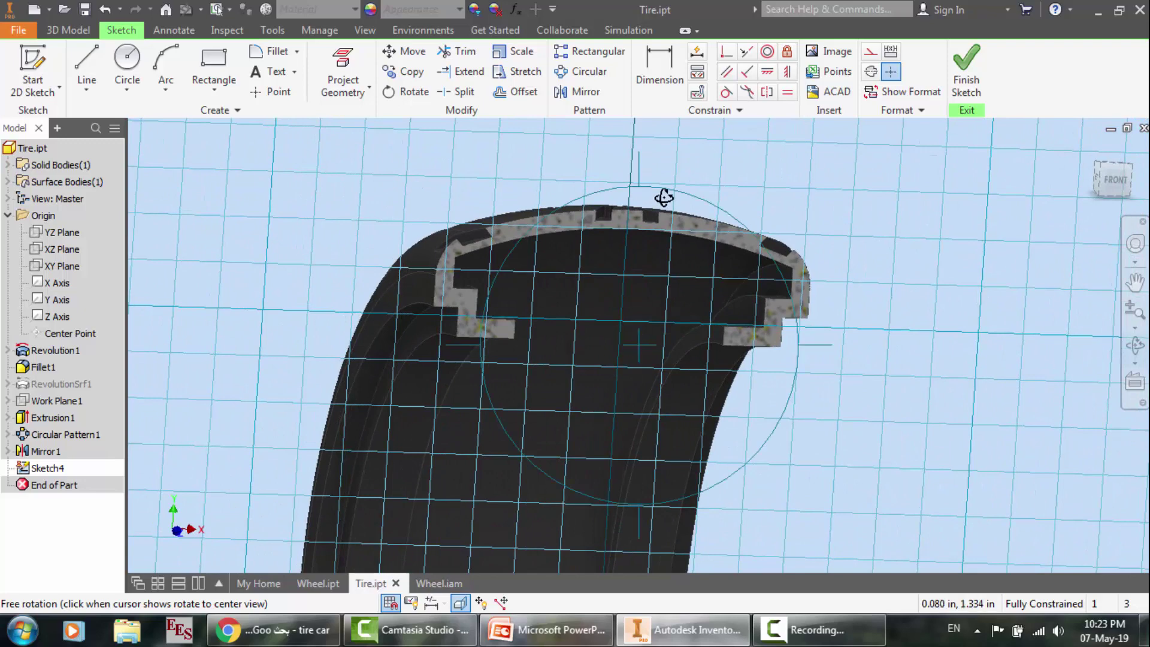
pyautogui.click(966, 72)
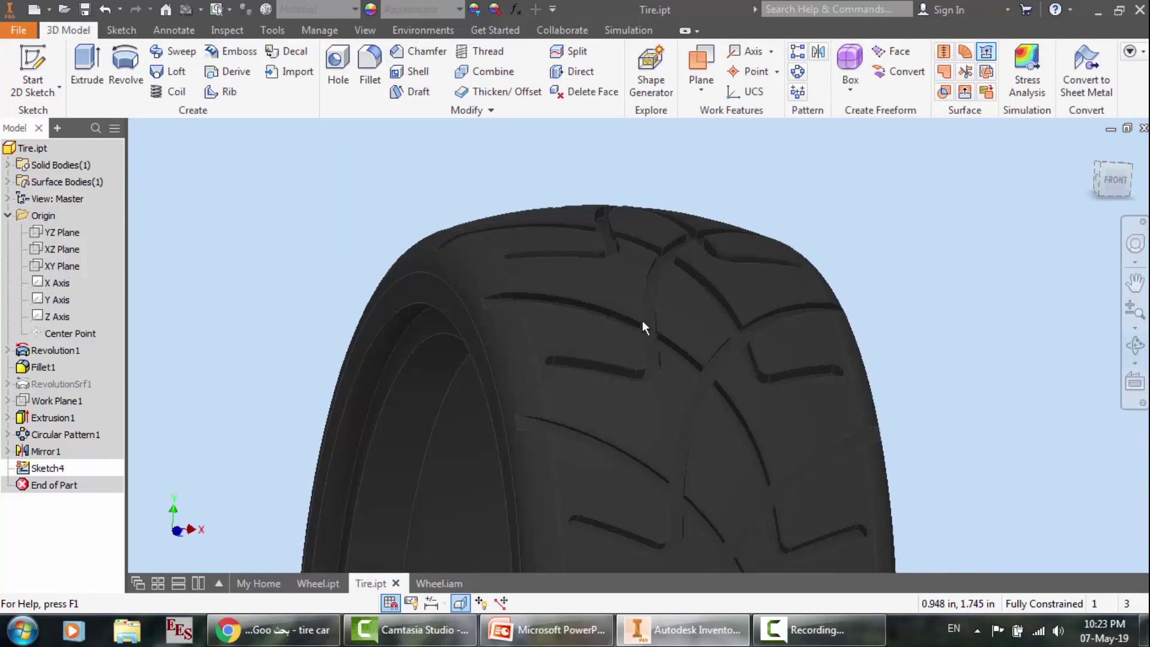
# Step: Open the Wheel.iam assembly and examine the mounted rim's spokes and the tire's tread from several angles
pyautogui.click(428, 589)
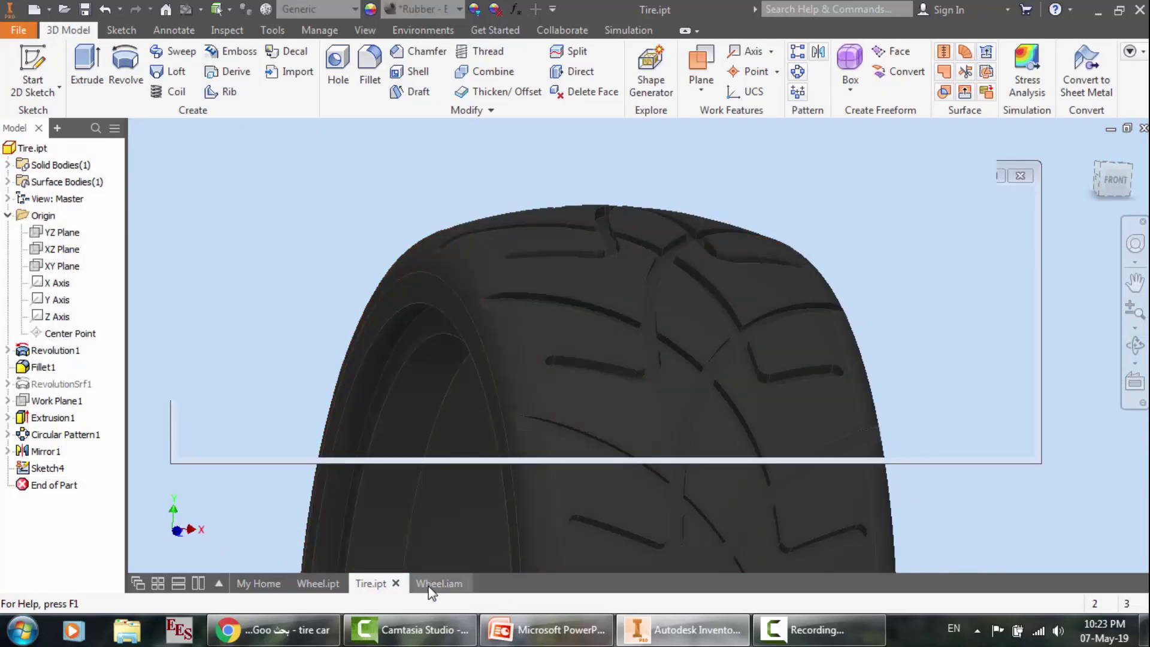
pyautogui.click(1136, 346)
pyautogui.moveTo(711, 339); pyautogui.dragTo(457, 321)
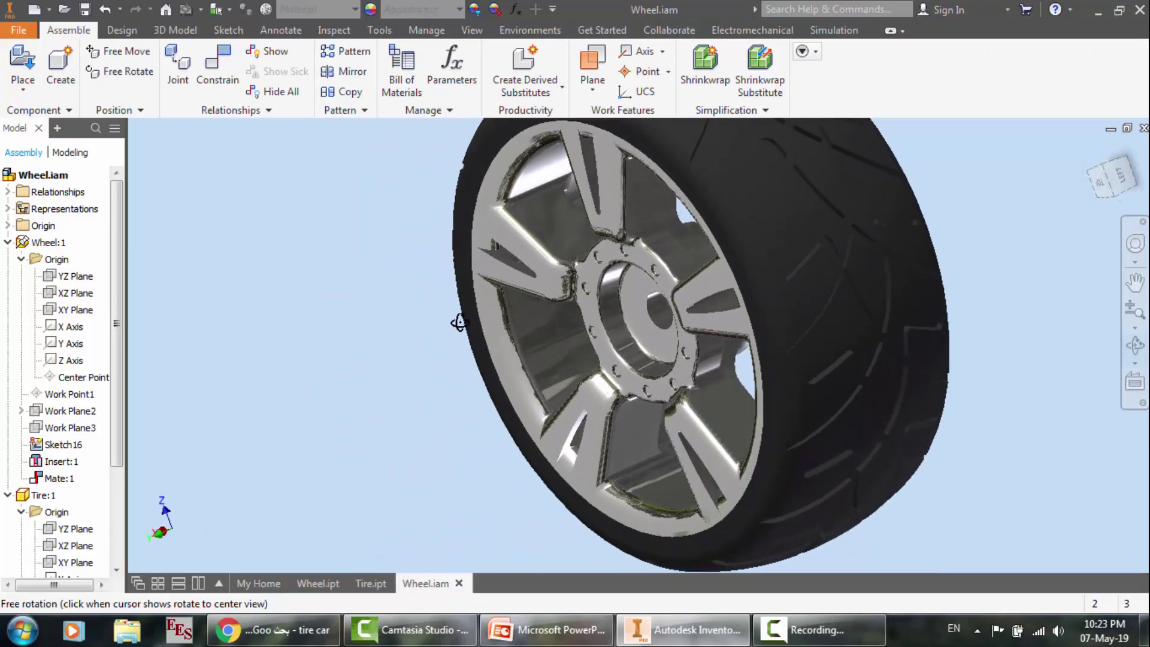
pyautogui.scroll(-5, 460, 322)
pyautogui.scroll(5, 555, 322)
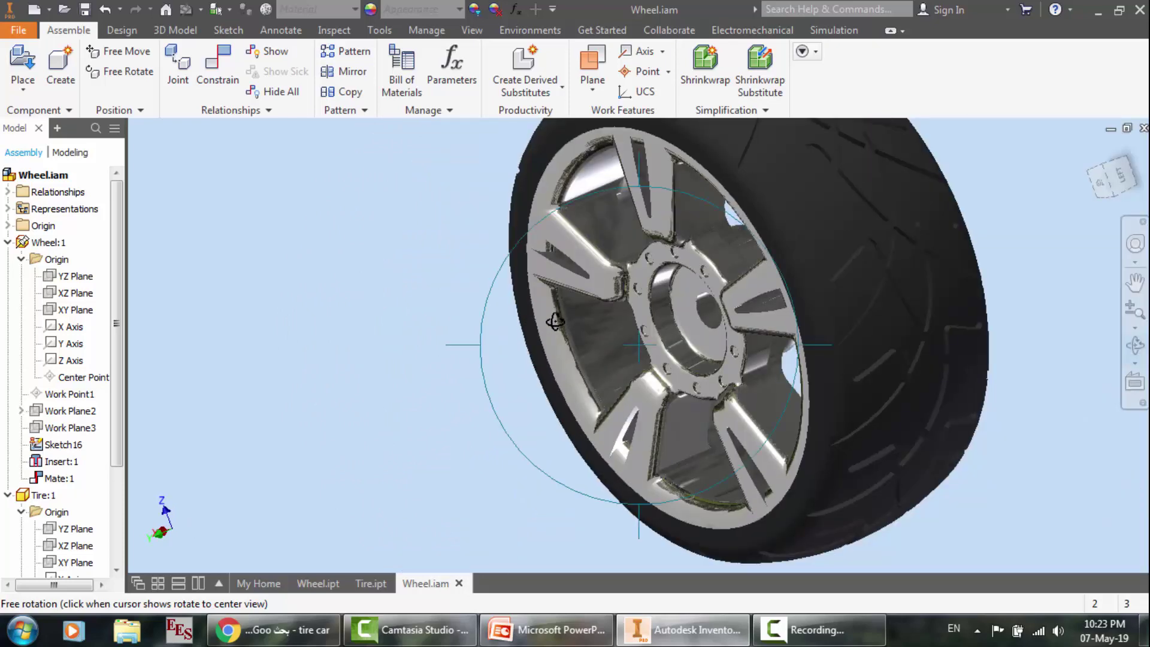
pyautogui.moveTo(555, 322); pyautogui.dragTo(804, 369)
pyautogui.press('Escape')
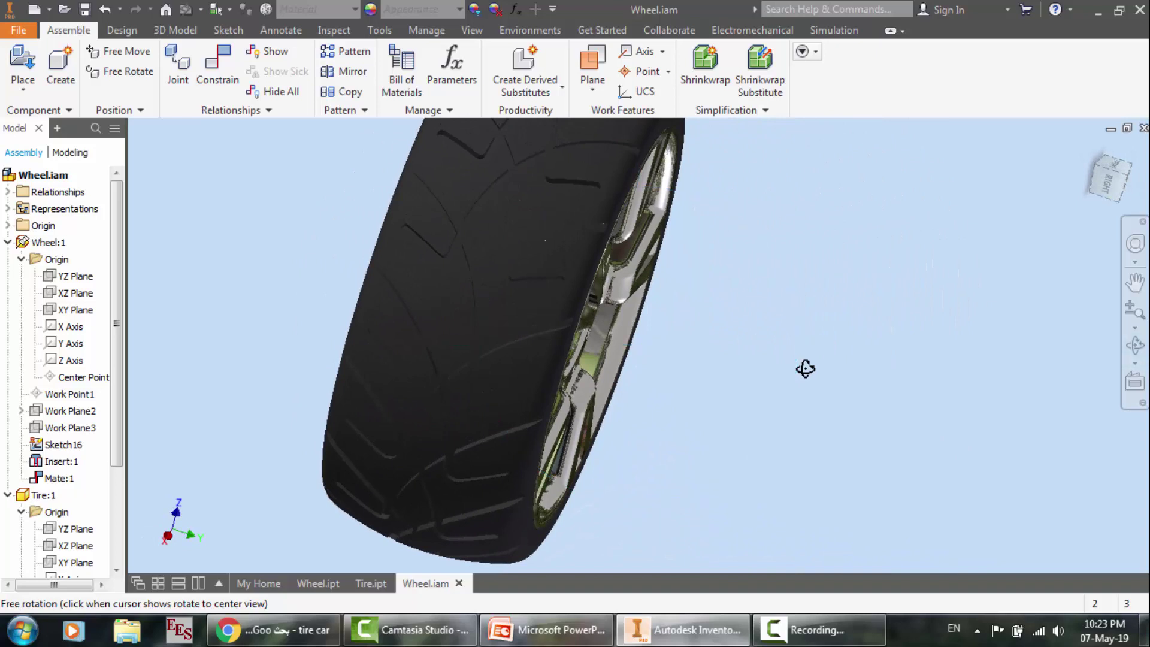
# Step: Sketch a rectangle of 5.000 by 2.375 in on the Wheel part's XY plane, covering one half of the assembly, and finish the sketch
pyautogui.click(173, 32)
pyautogui.click(25, 66)
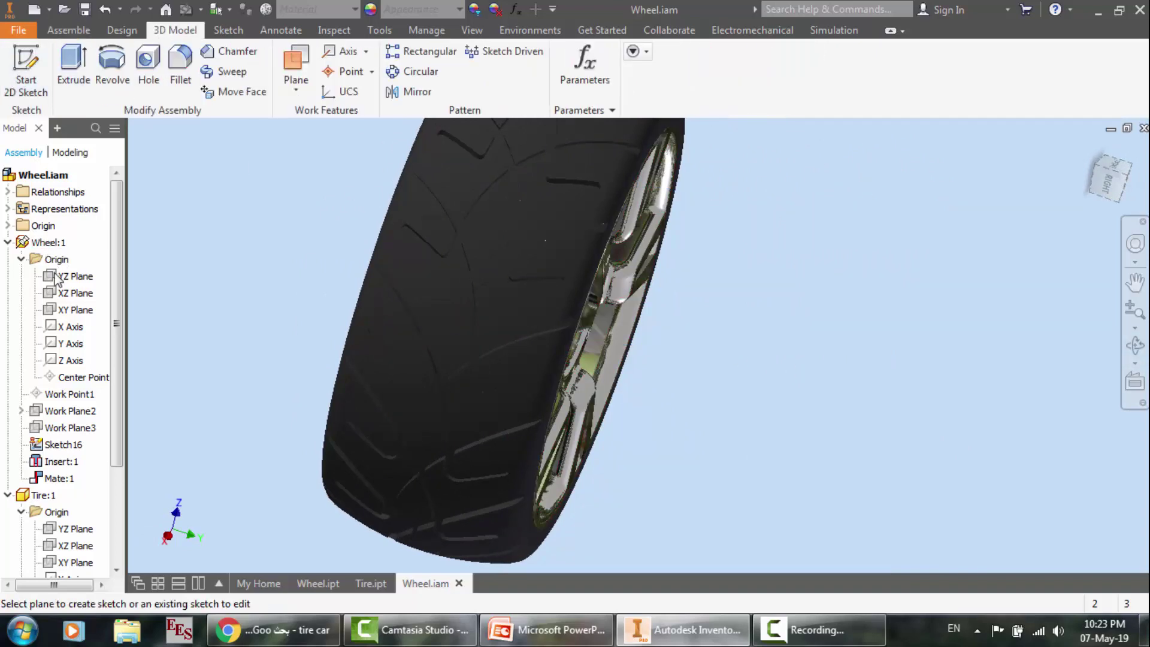
pyautogui.click(76, 310)
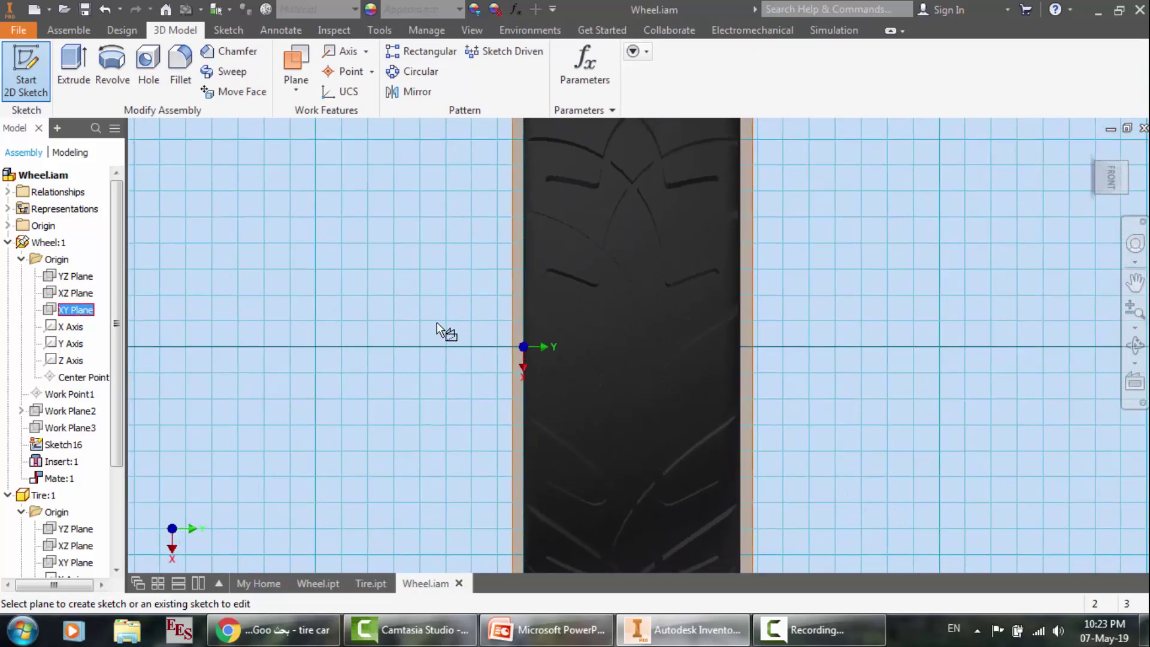
pyautogui.scroll(-5, 436, 322)
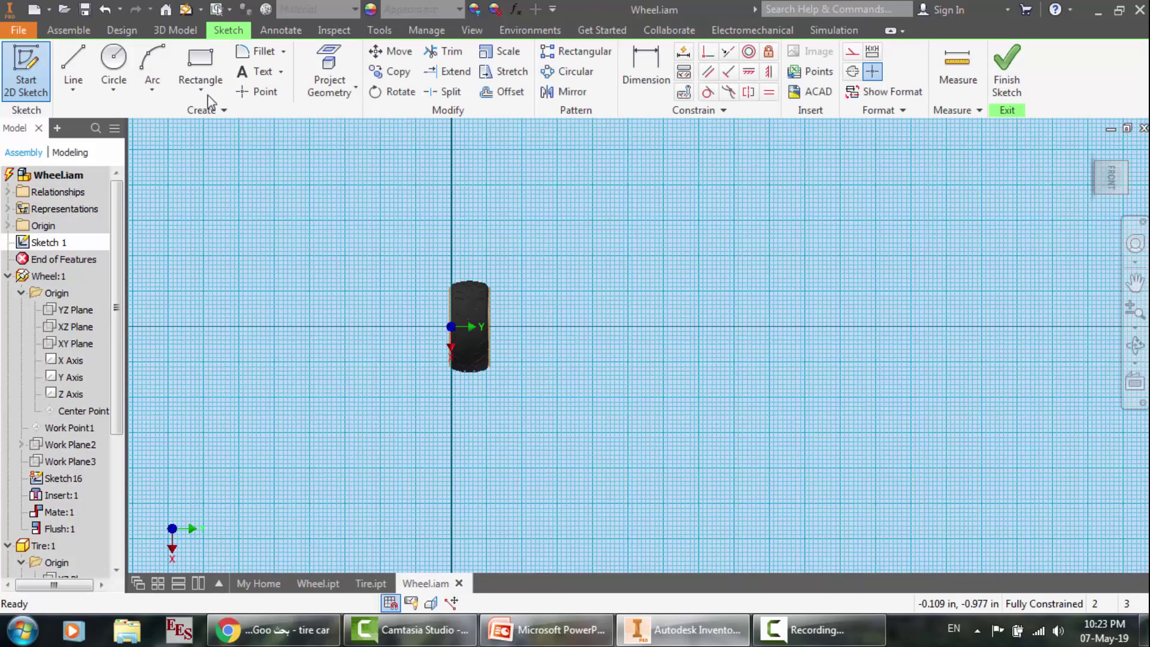
pyautogui.click(200, 60)
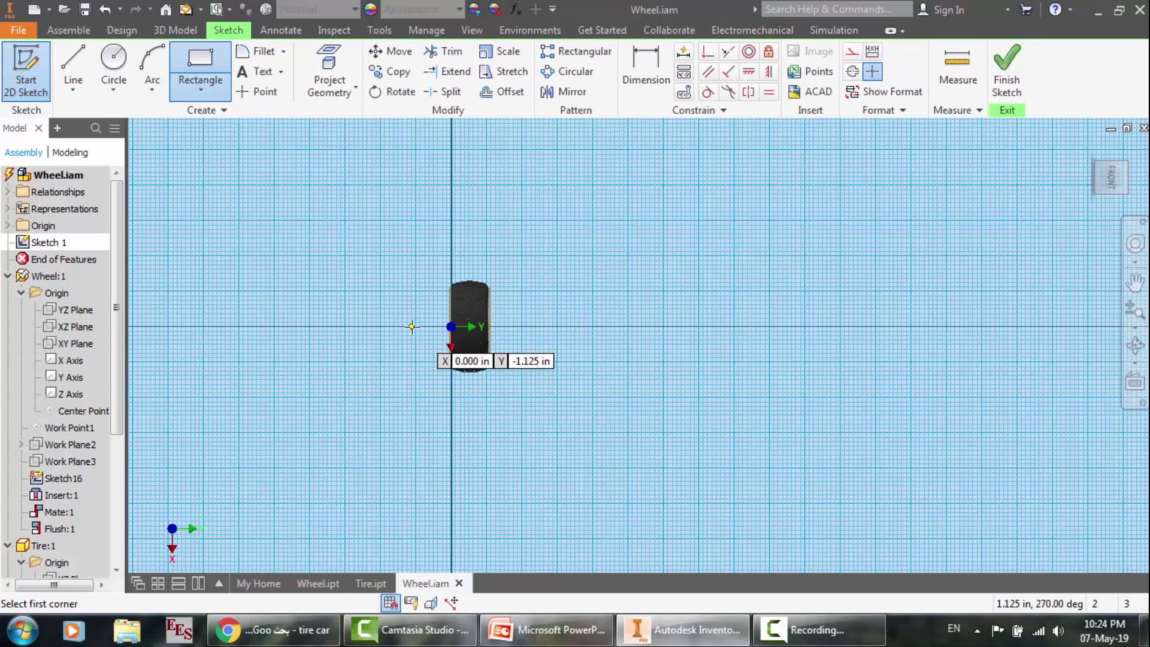
pyautogui.click(411, 326)
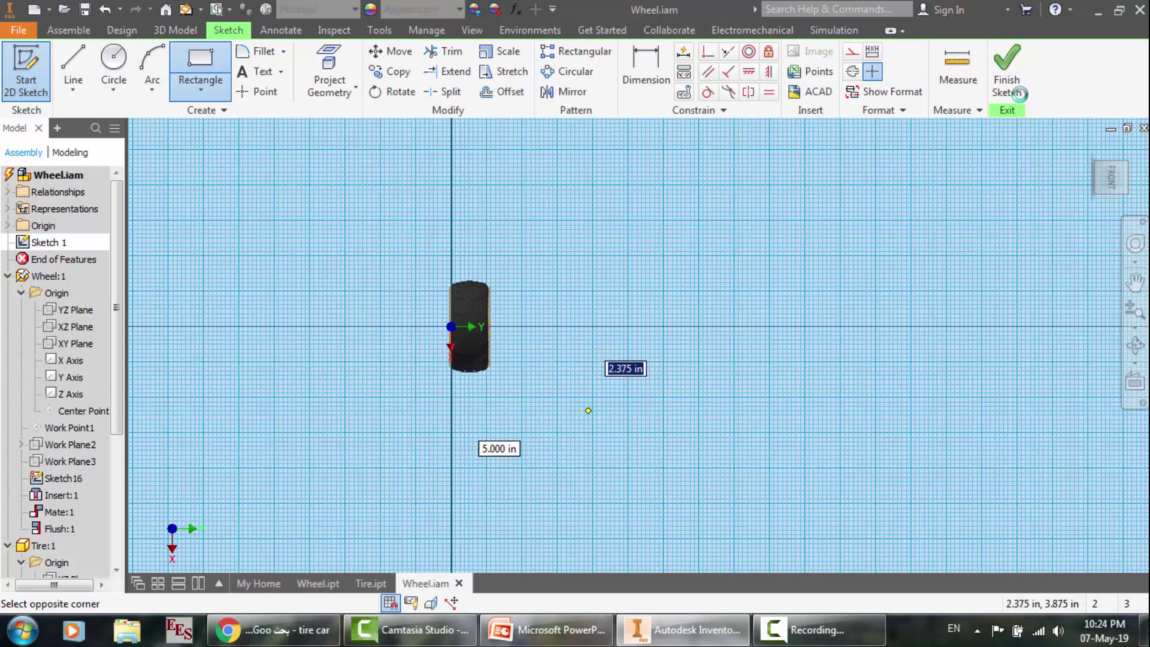
pyautogui.press('Return')
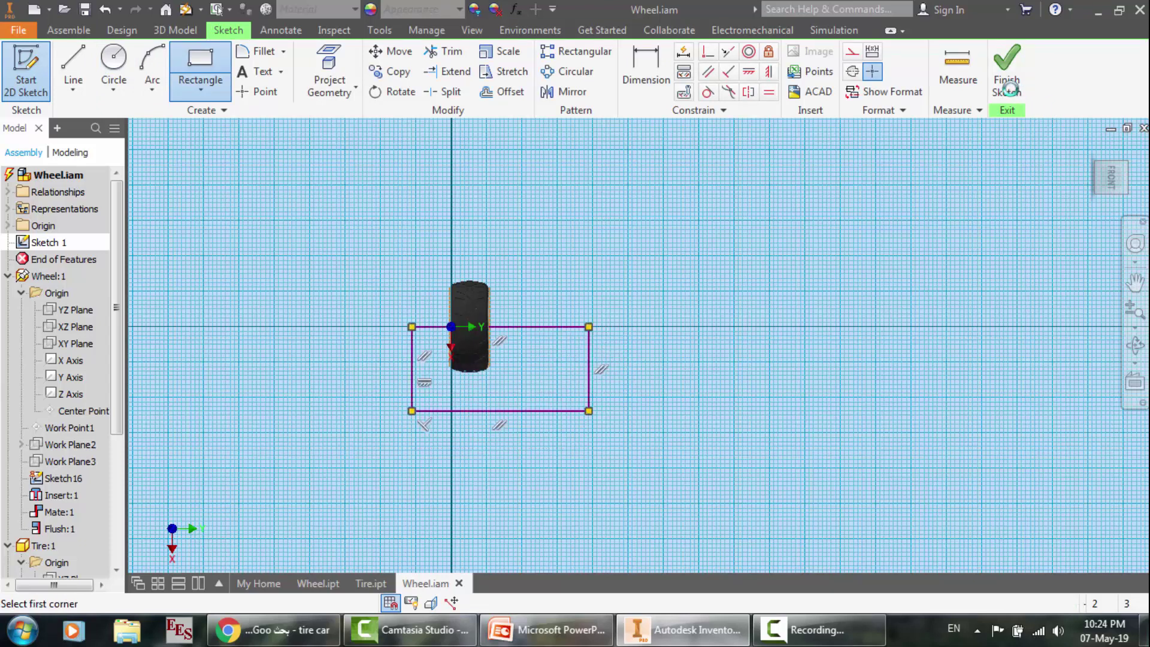
pyautogui.click(1008, 89)
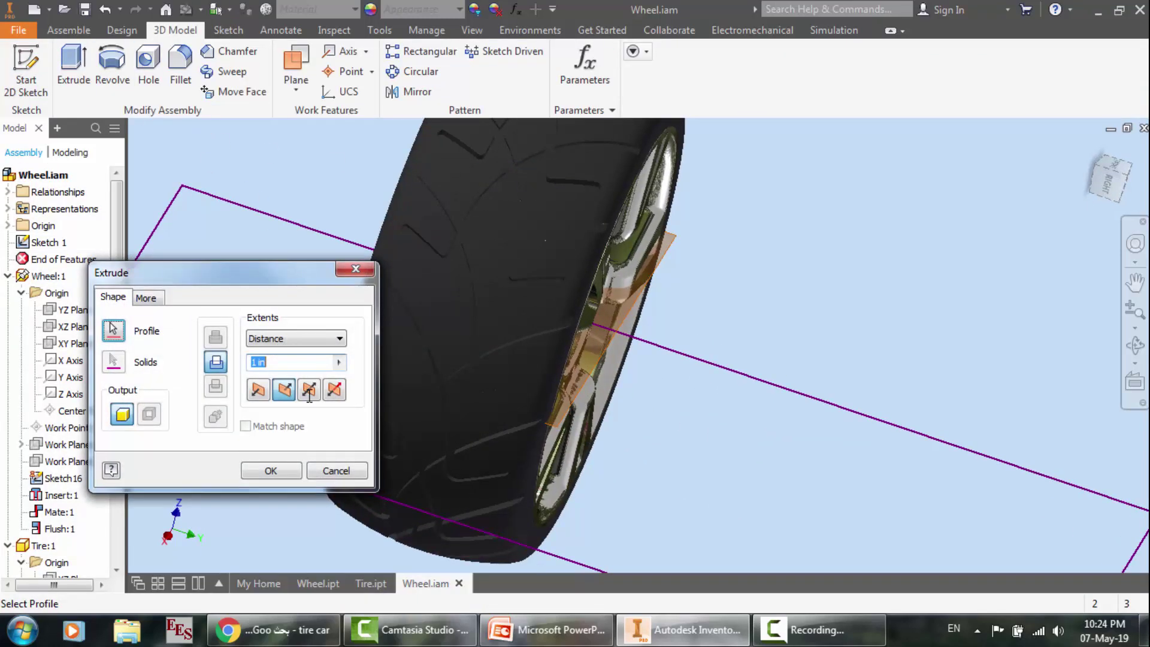
# Step: Extrude the rectangle as a cut with All extents in both directions, removing half of the wheel and tire assembly
pyautogui.click(309, 389)
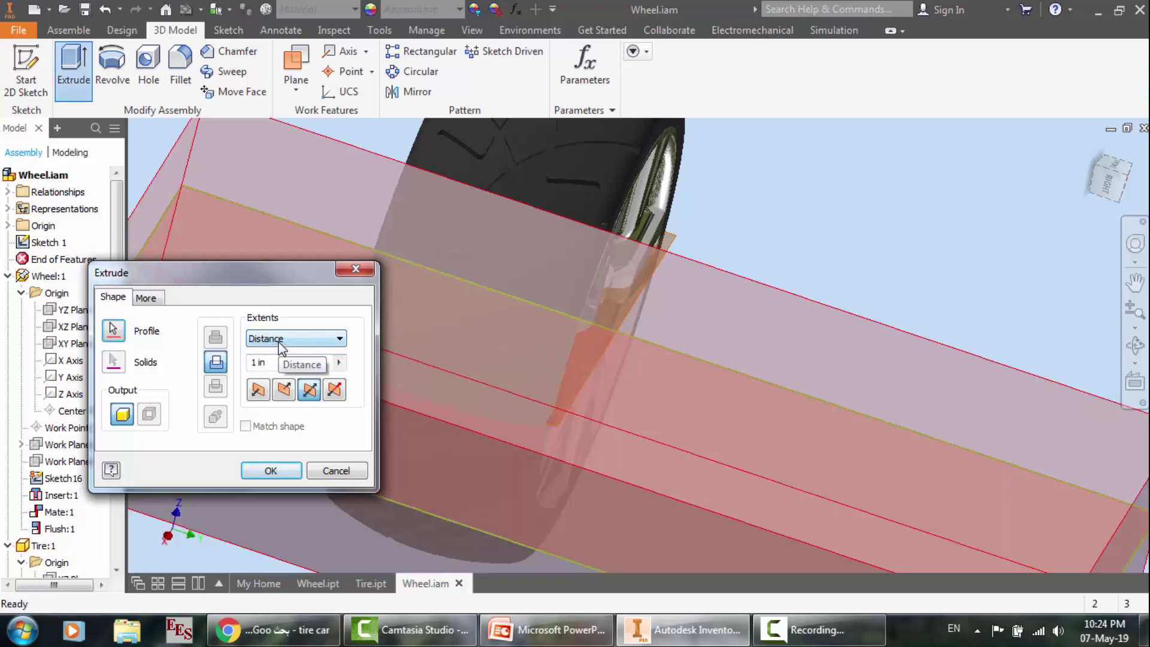
pyautogui.click(281, 339)
pyautogui.click(281, 379)
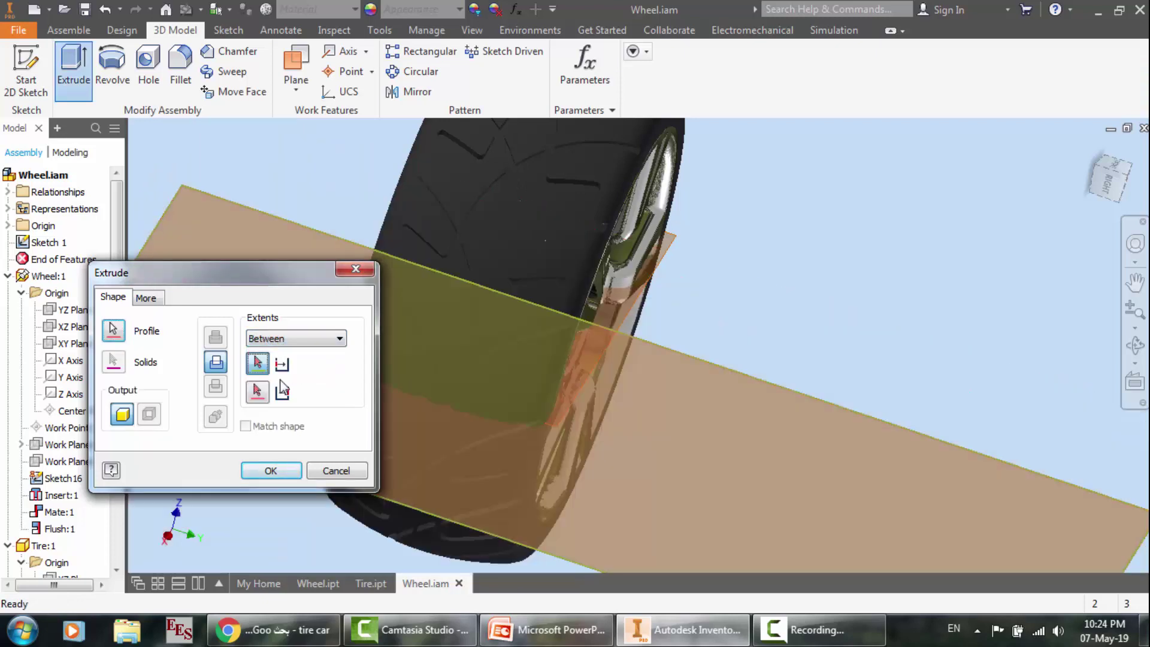
pyautogui.click(272, 341)
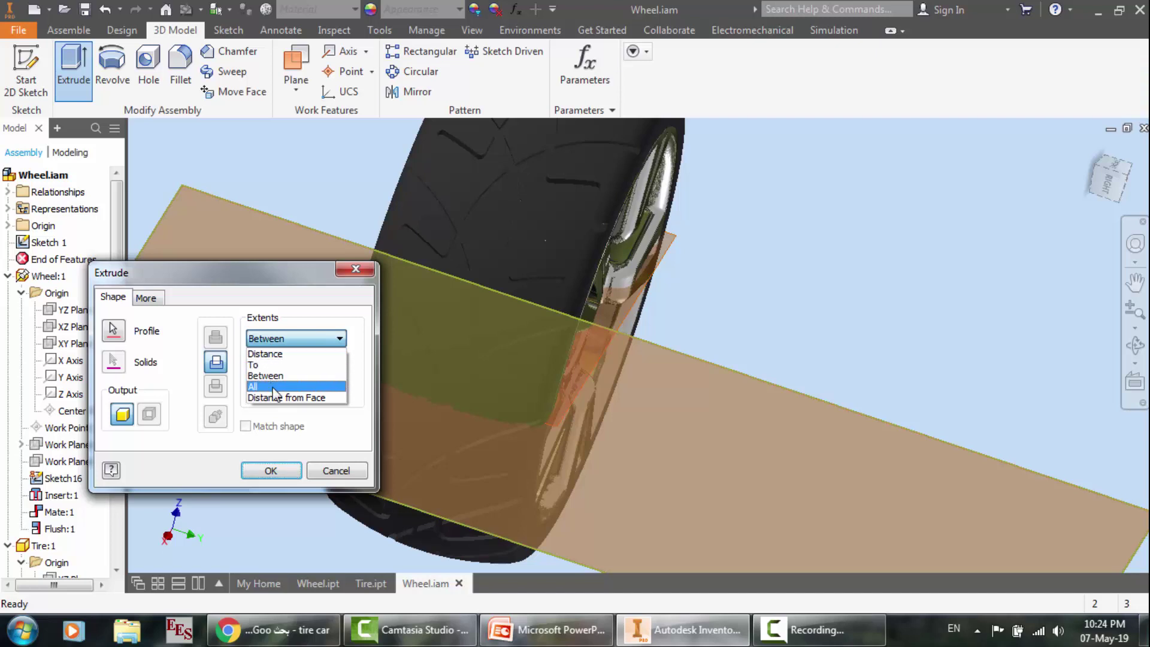
pyautogui.click(277, 391)
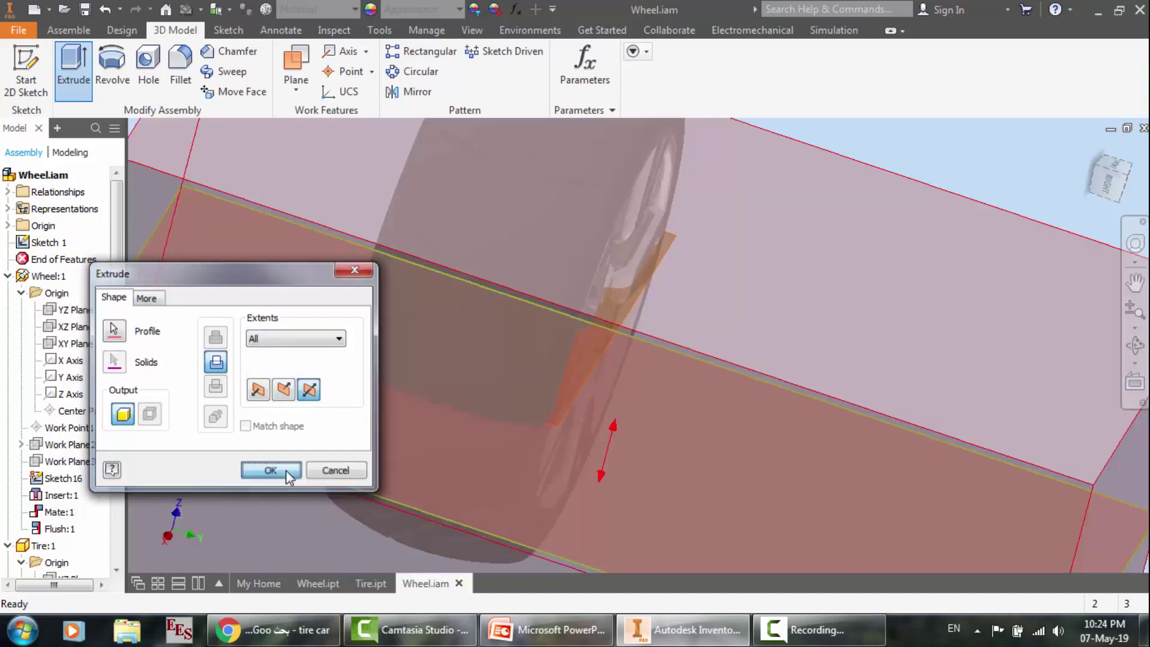
pyautogui.click(271, 470)
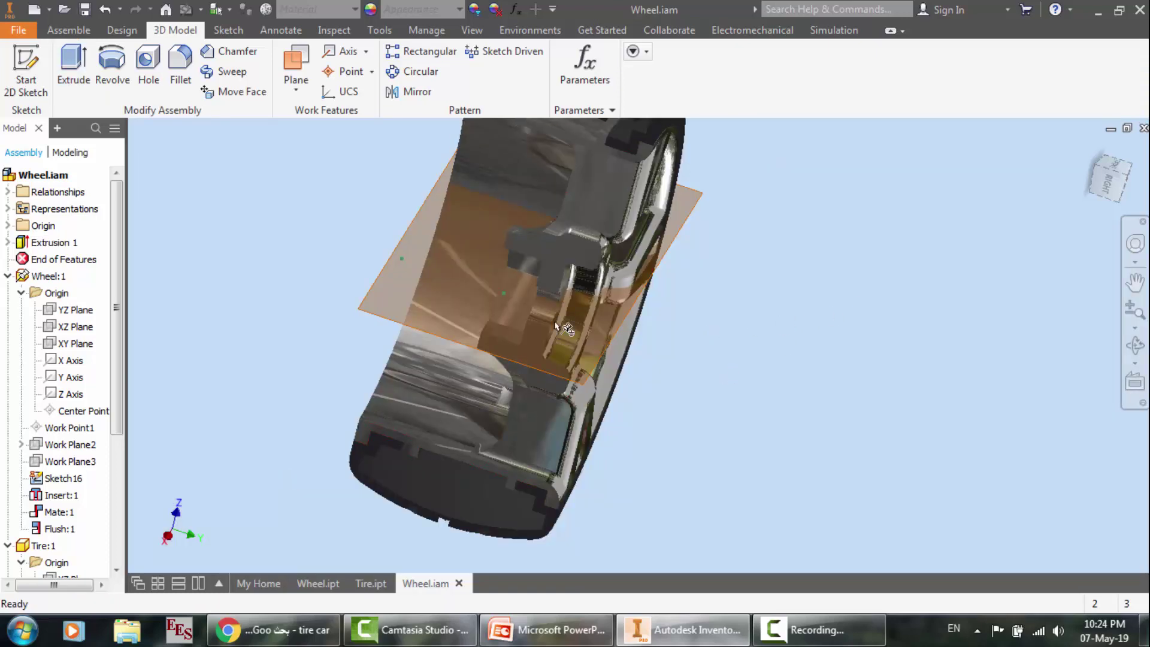
# Step: Collapse the Wheel part's entries in the model tree and hide the assembly's Work Plane1
pyautogui.click(8, 276)
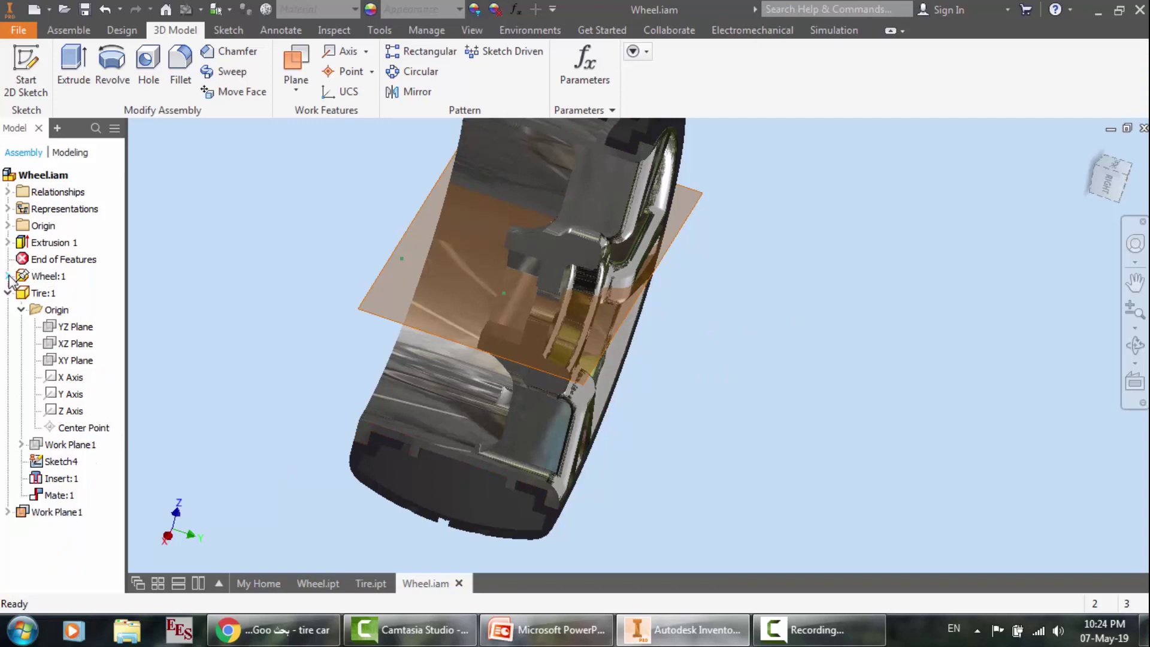
pyautogui.click(68, 514)
pyautogui.rightClick(68, 514)
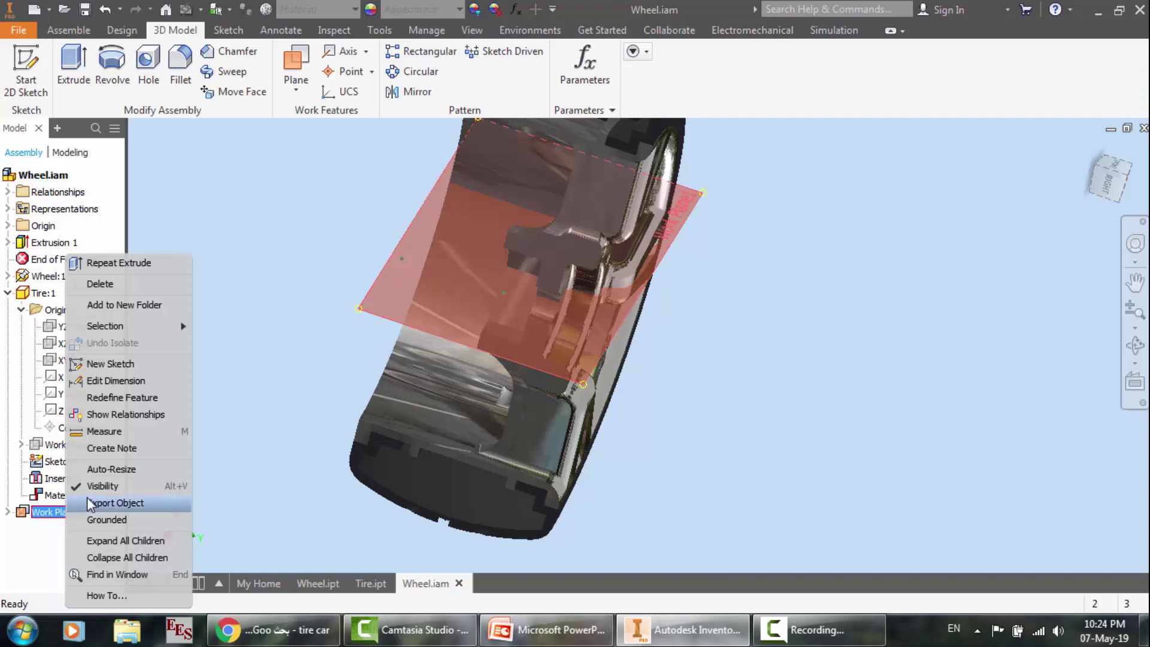
pyautogui.click(937, 239)
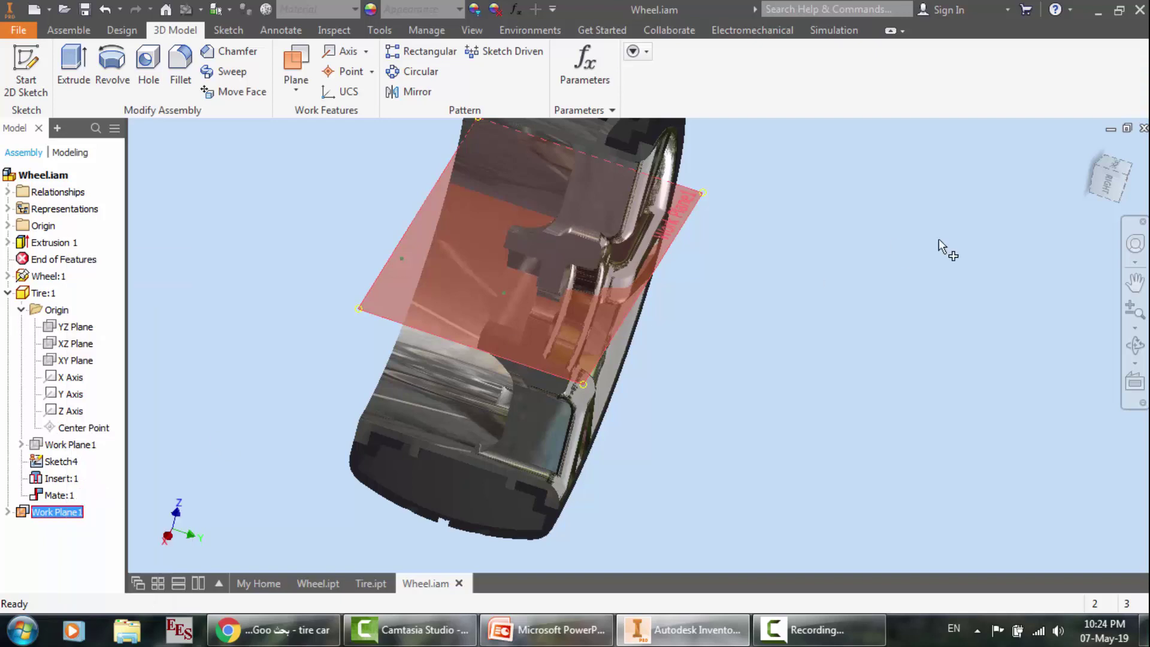
# Step: Examine the cut assembly square-on from the right view, checking how the tire's stepped inner edges seat on the rim
pyautogui.click(1114, 185)
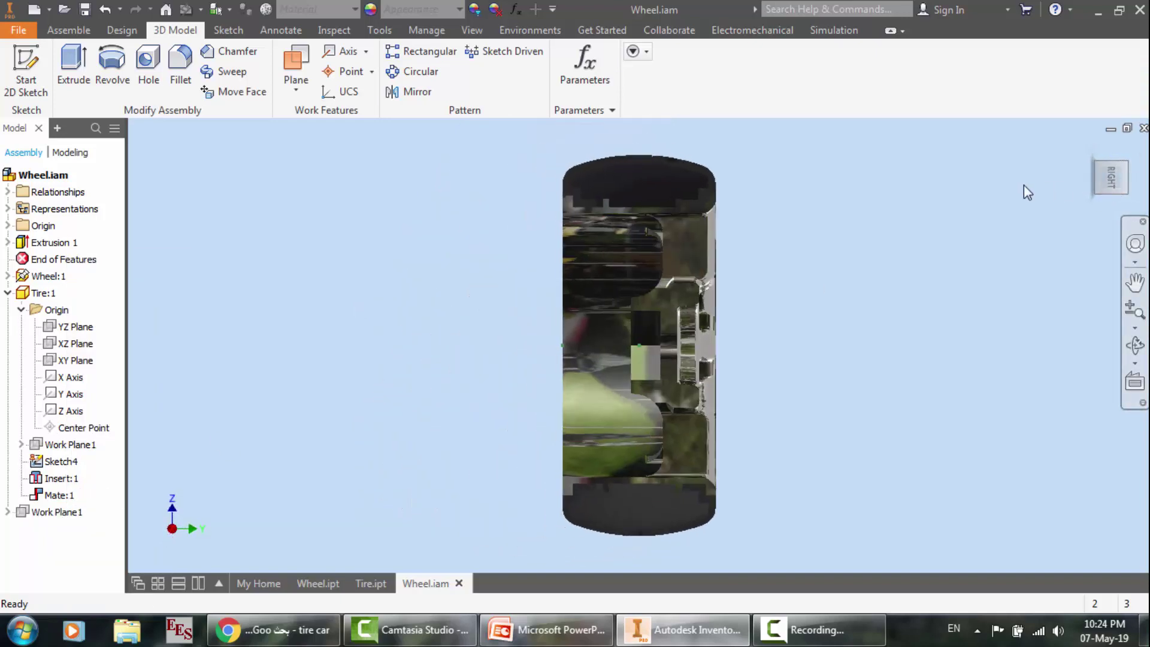
pyautogui.click(1131, 155)
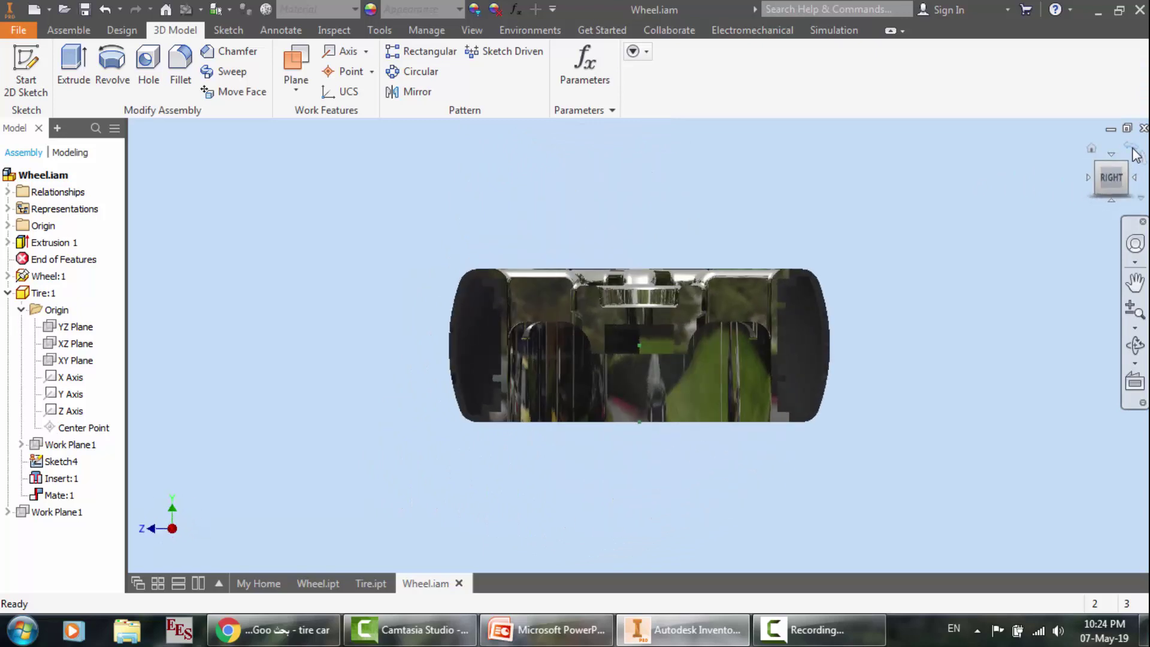
pyautogui.click(1134, 155)
pyautogui.scroll(5, 627, 156)
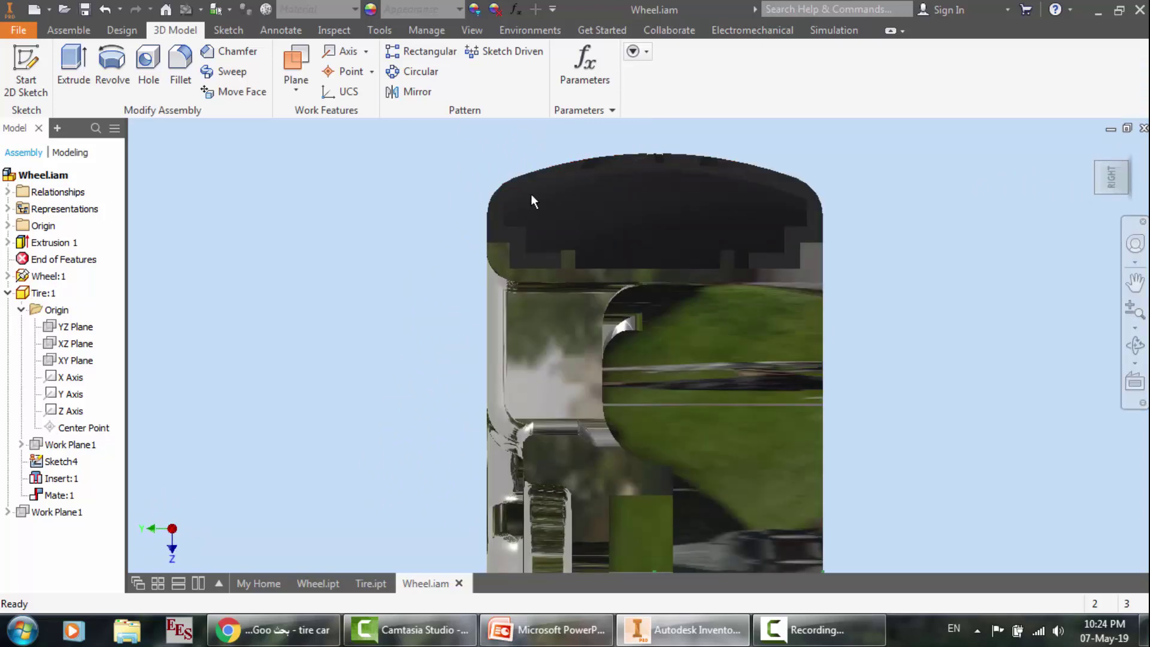
pyautogui.scroll(3, 531, 195)
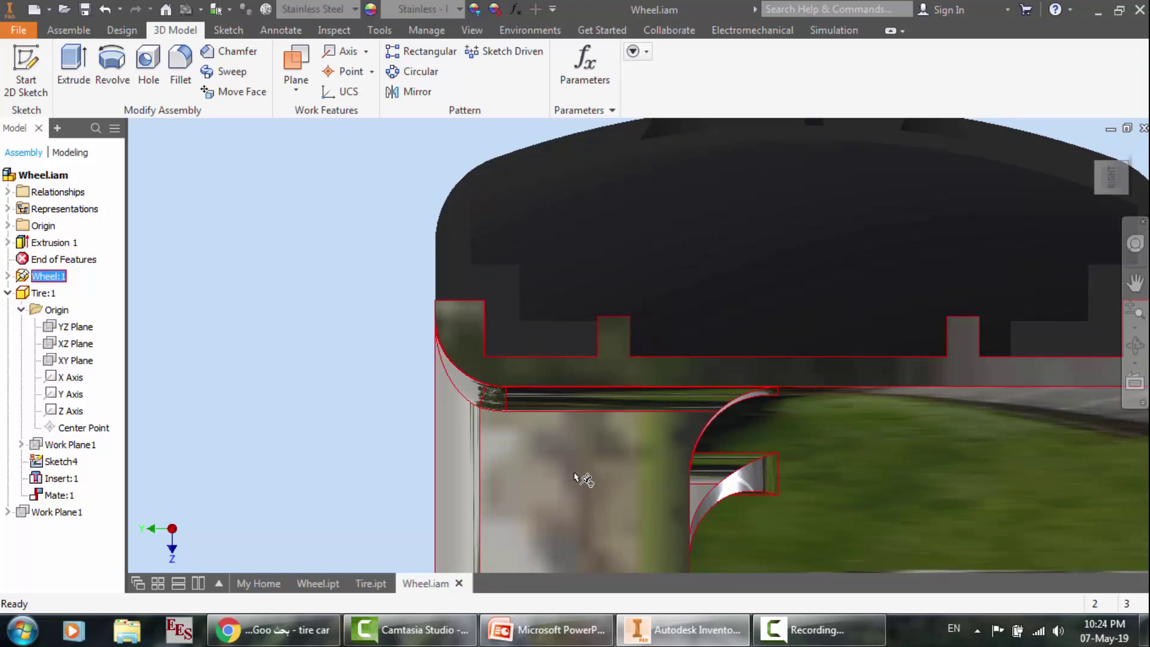
pyautogui.click(292, 420)
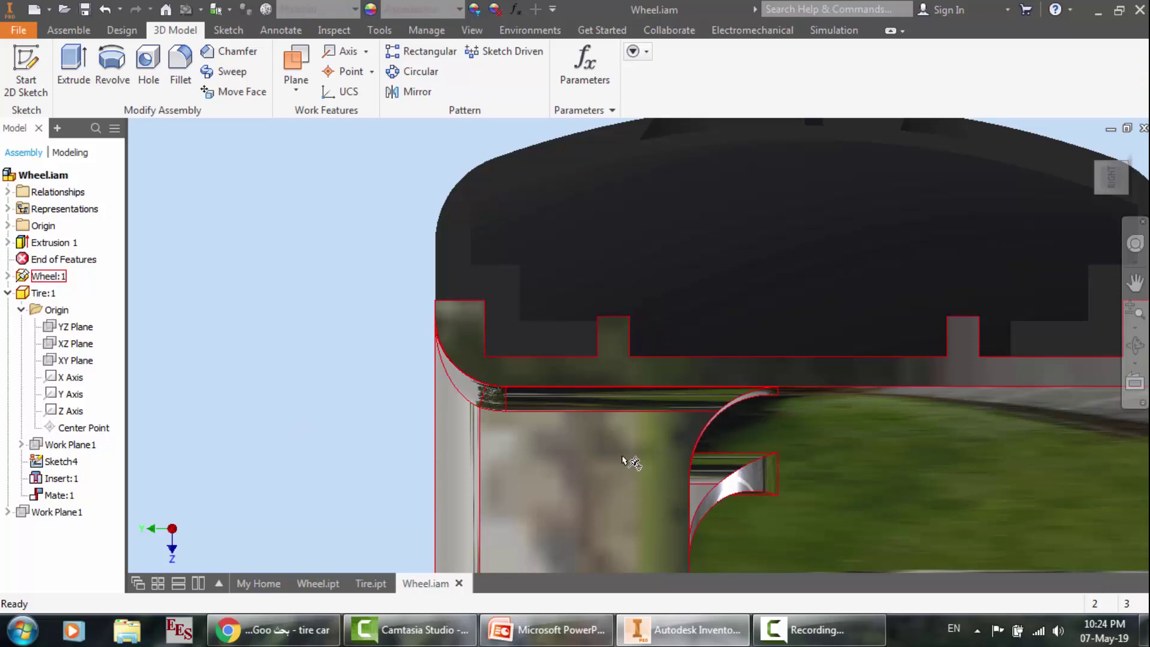
pyautogui.click(594, 277)
pyautogui.scroll(5, 587, 322)
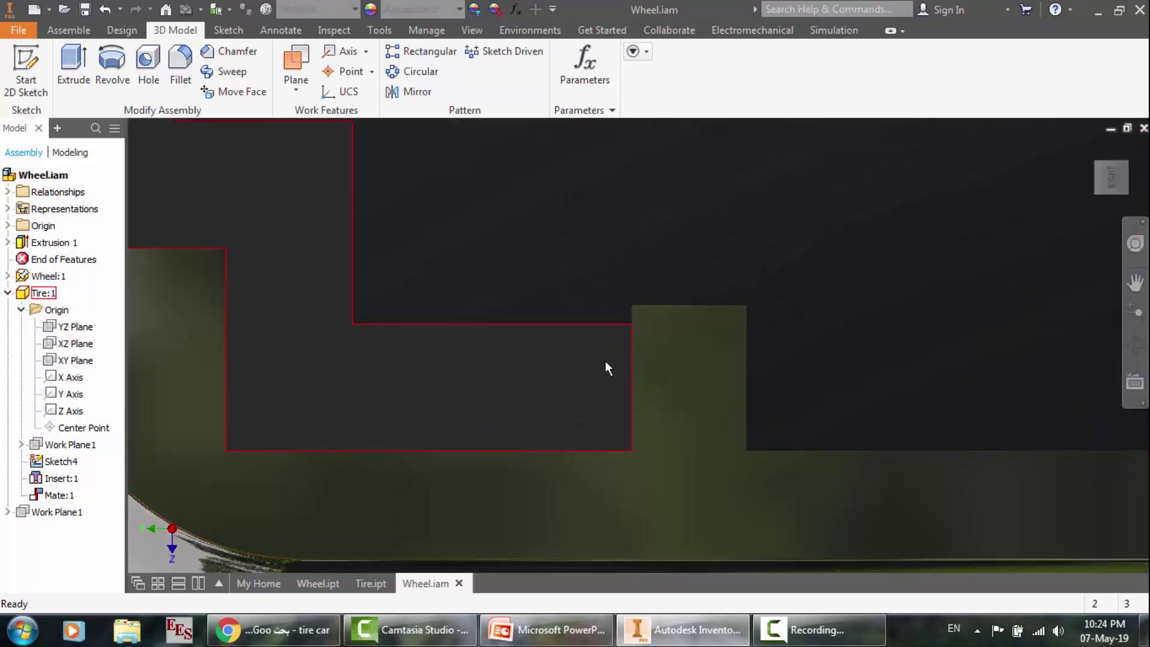
pyautogui.scroll(-5, 605, 364)
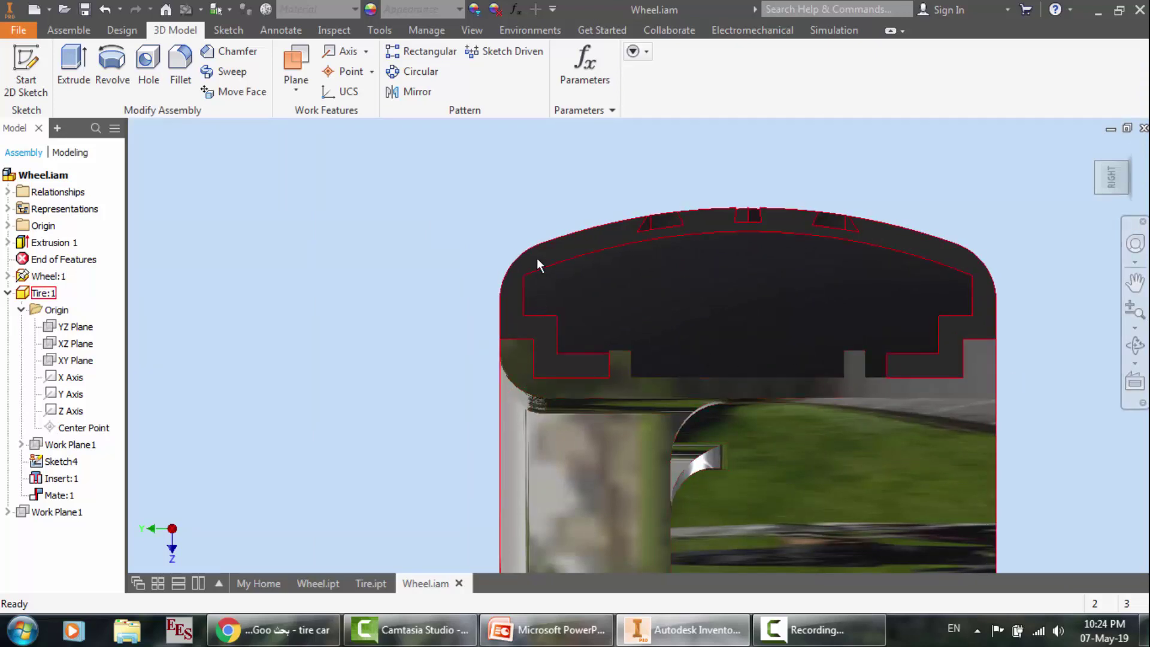
pyautogui.scroll(-2, 537, 257)
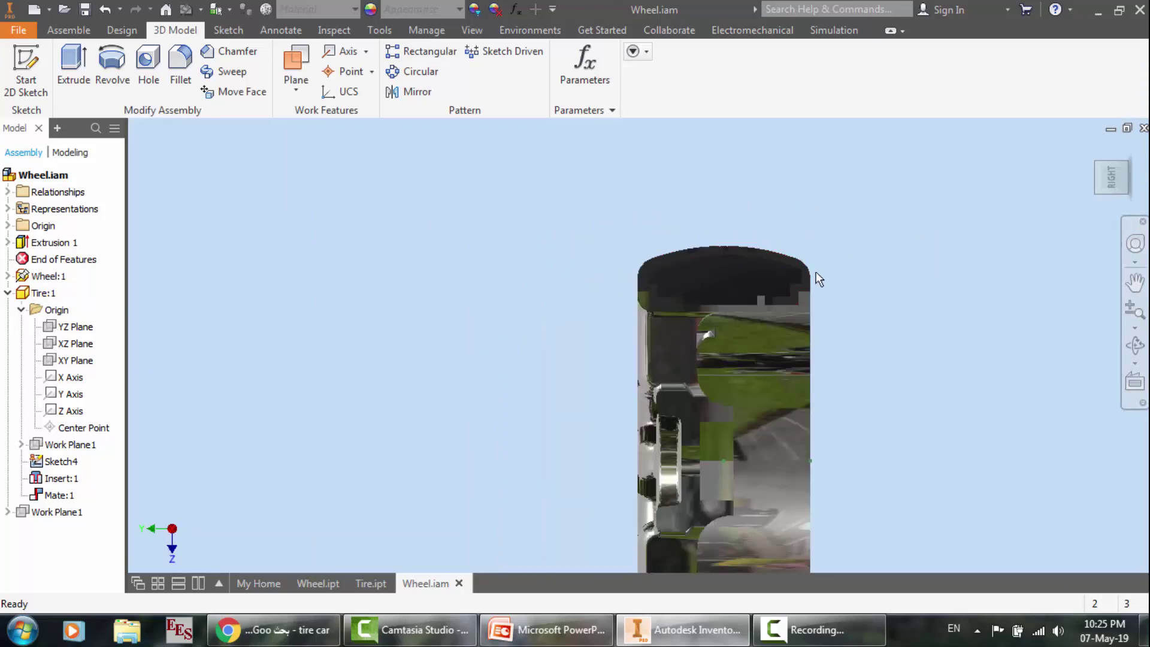
# Step: Orbit around the sectioned wheel to examine the hollow tire, its stepped inner edges and the rim's spokes and hub
pyautogui.click(1133, 345)
pyautogui.moveTo(695, 339); pyautogui.dragTo(711, 399)
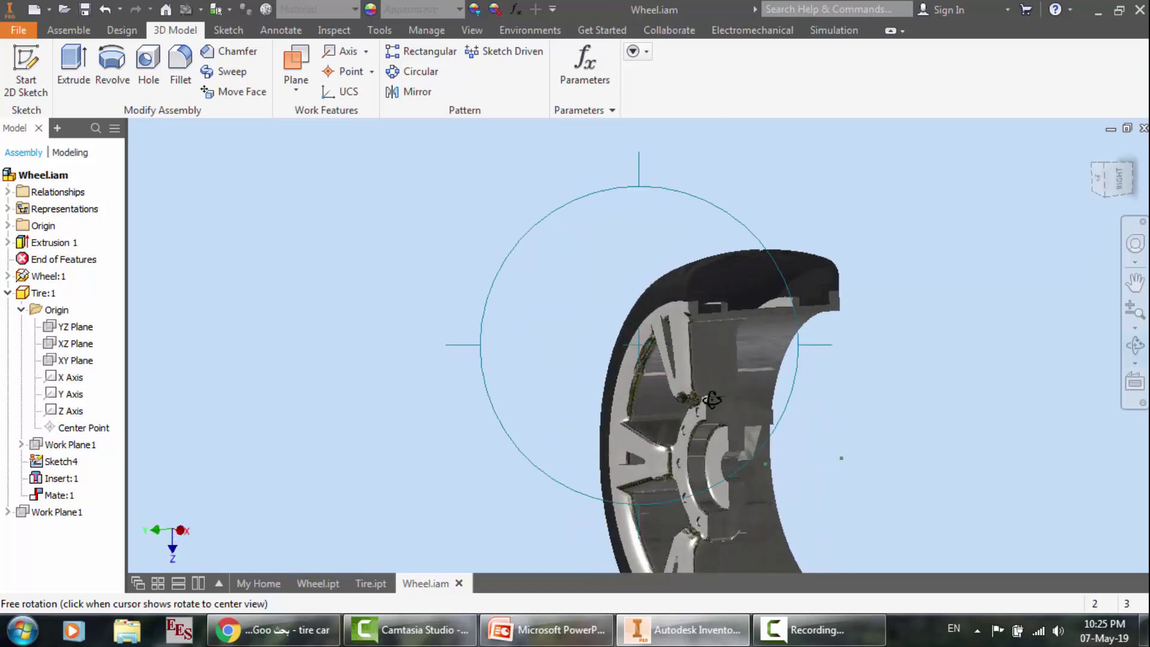
pyautogui.scroll(4, 711, 399)
pyautogui.scroll(-2, 829, 497)
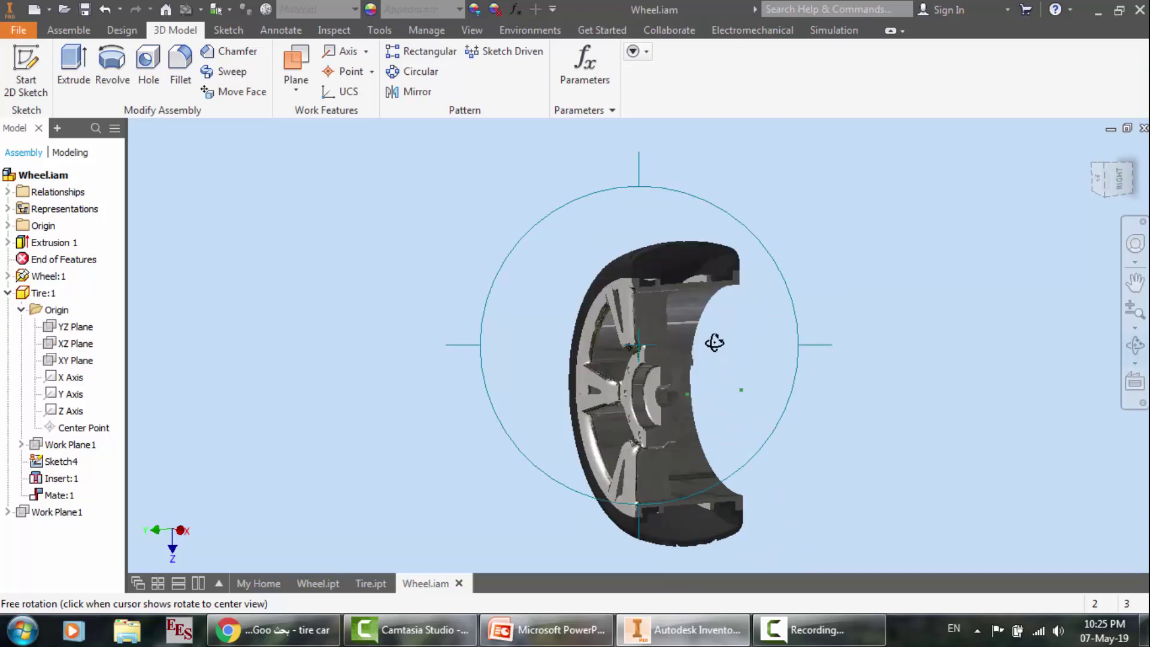
pyautogui.scroll(-2, 713, 252)
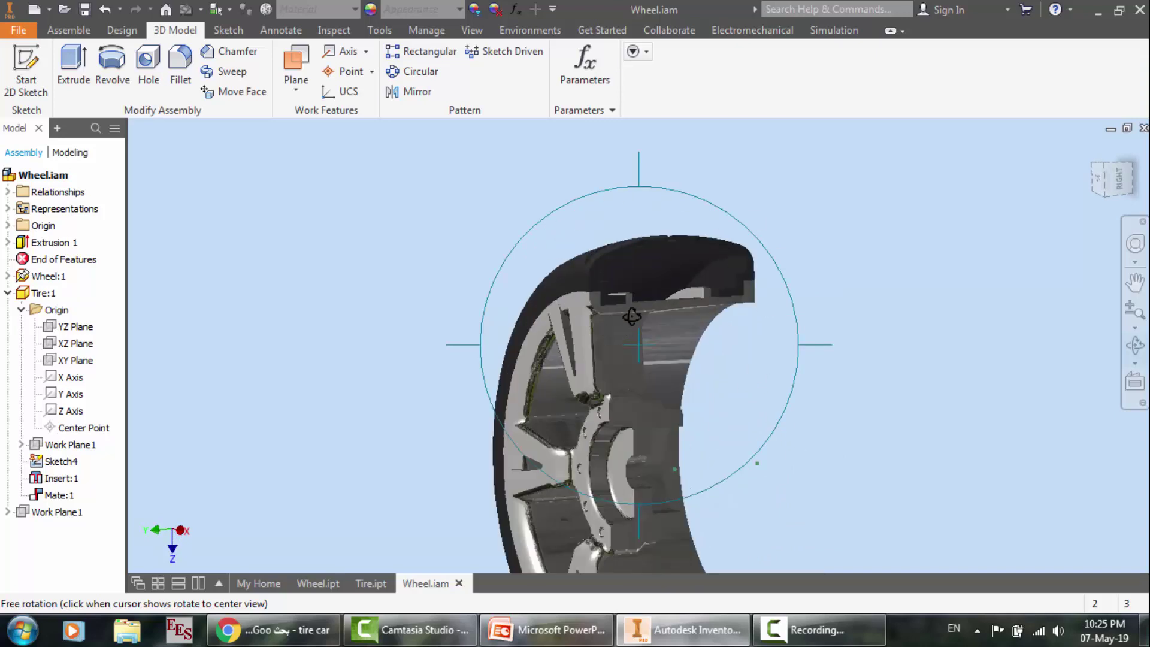
pyautogui.scroll(-2, 678, 305)
pyautogui.moveTo(715, 283); pyautogui.dragTo(680, 327, button='middle')
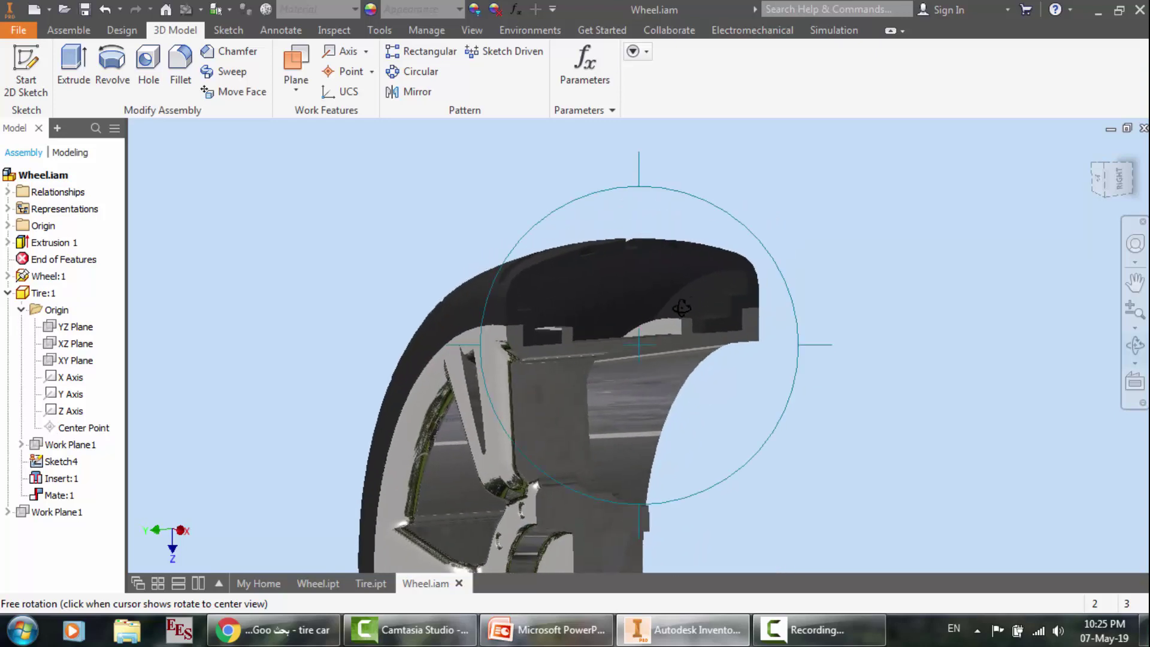
pyautogui.moveTo(698, 308); pyautogui.dragTo(829, 290)
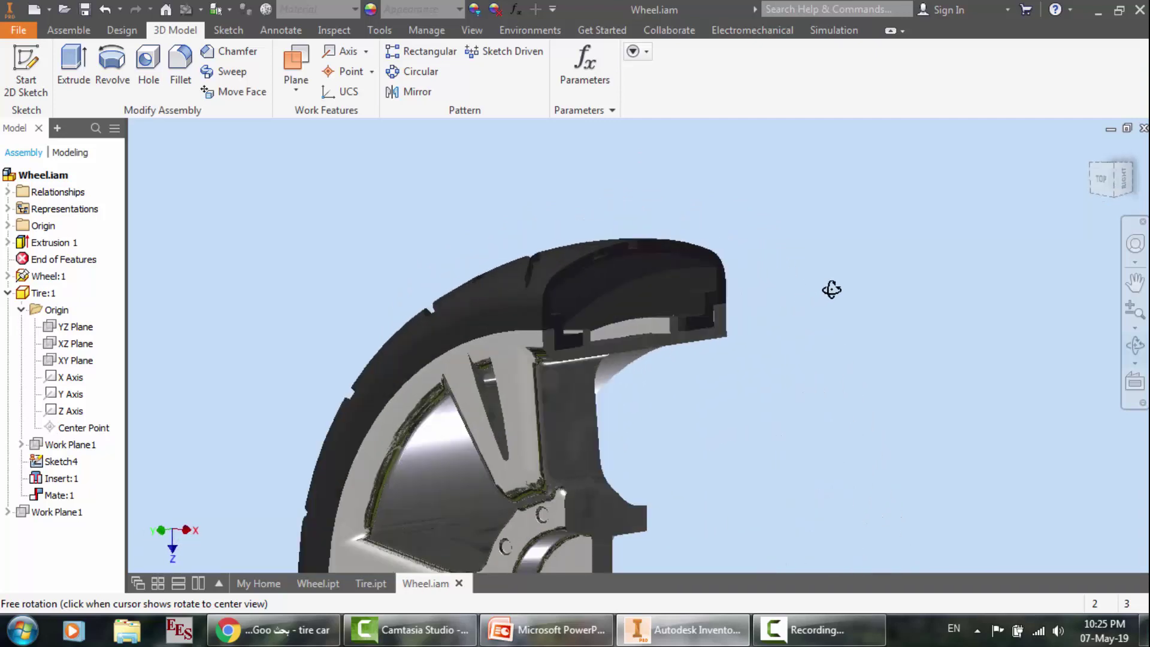
pyautogui.scroll(2, 591, 303)
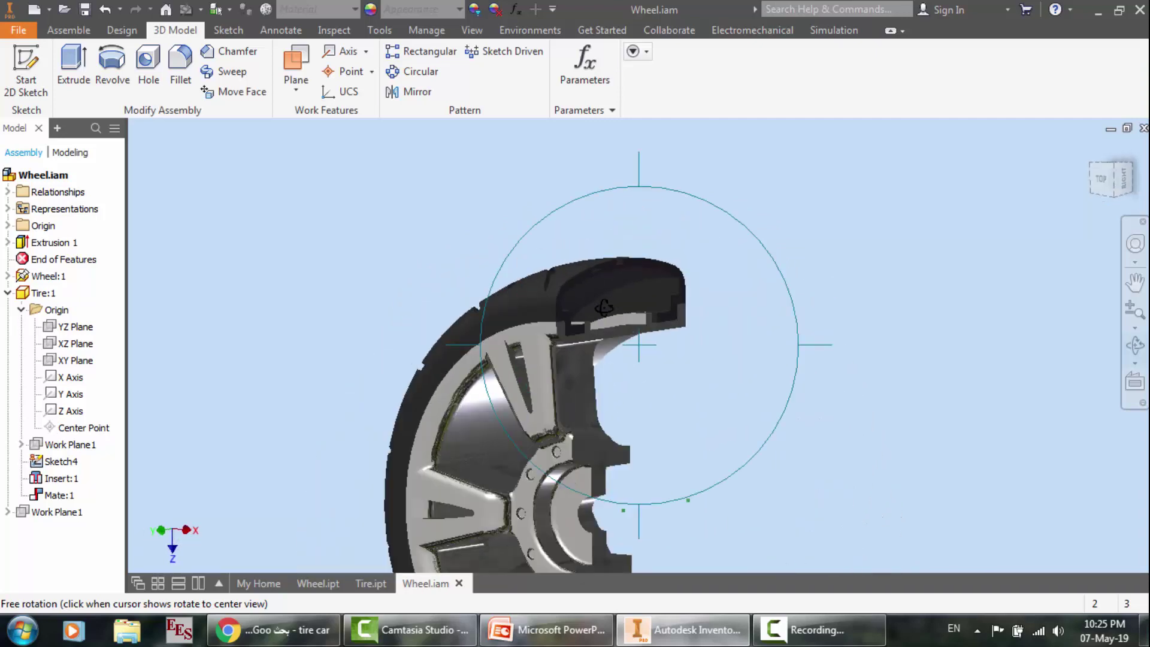
pyautogui.moveTo(603, 307); pyautogui.dragTo(565, 295)
pyautogui.scroll(-3, 545, 361)
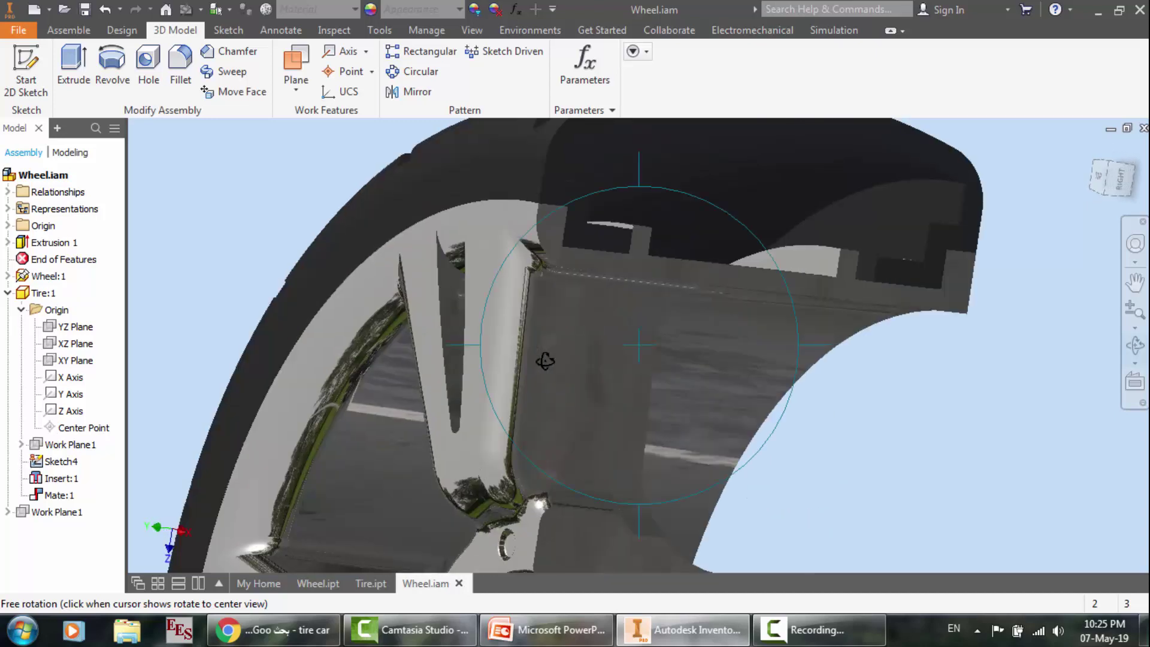
pyautogui.moveTo(631, 358); pyautogui.dragTo(692, 383)
pyautogui.scroll(5, 581, 361)
pyautogui.scroll(-2, 641, 345)
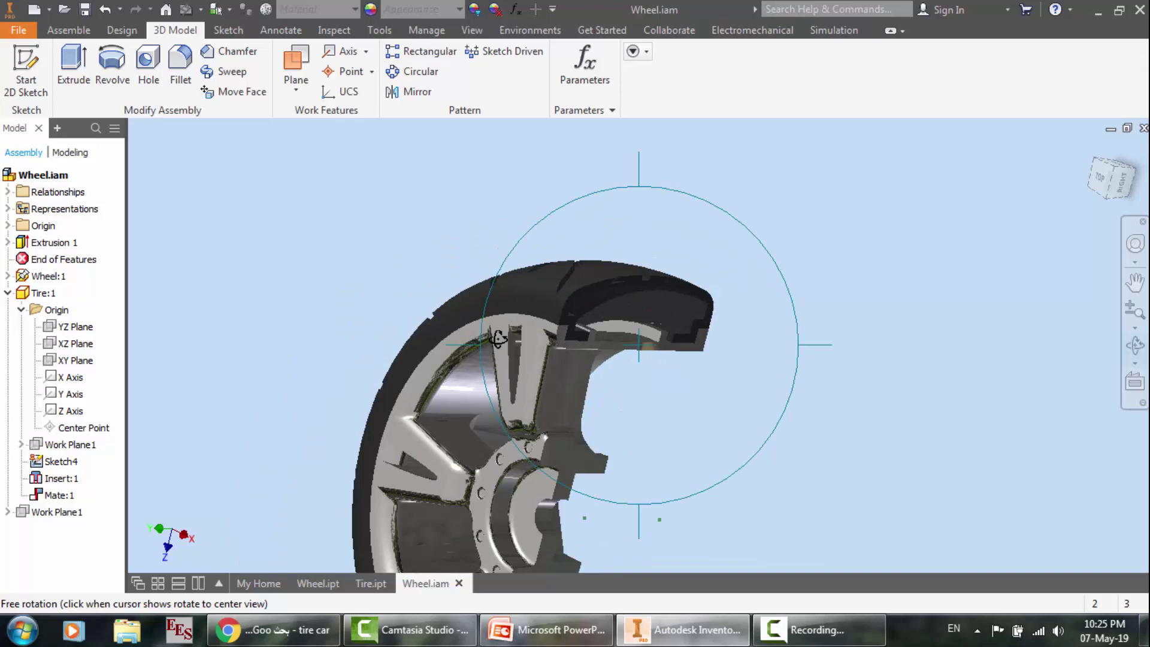
pyautogui.moveTo(524, 315); pyautogui.dragTo(544, 323)
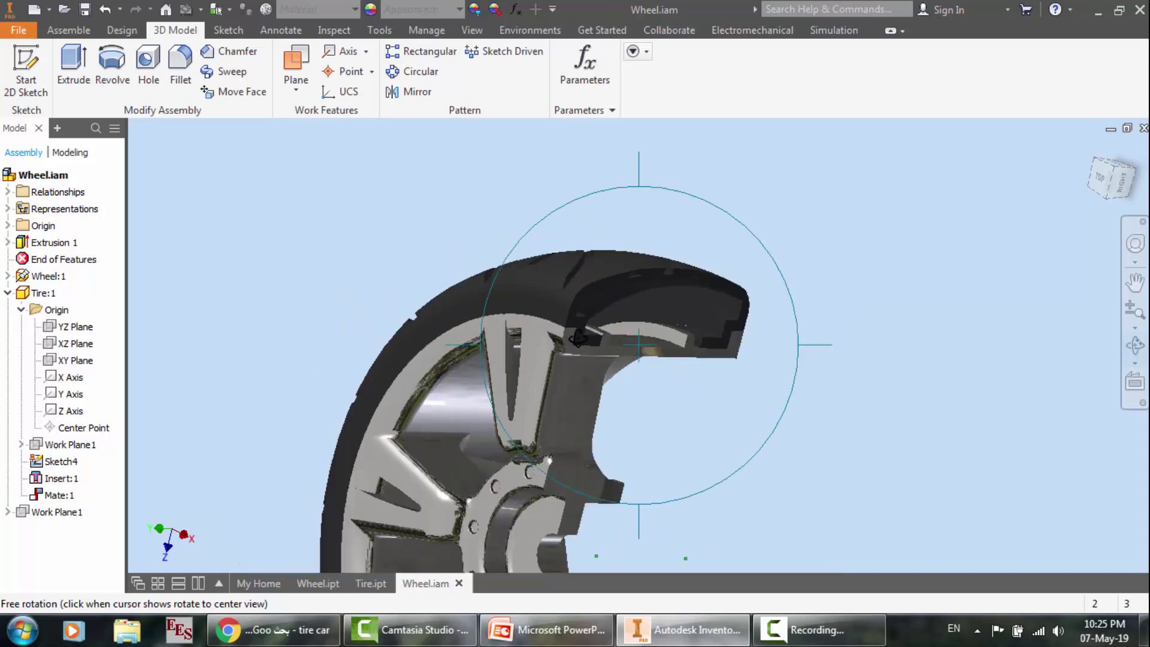
pyautogui.scroll(-2, 578, 338)
pyautogui.press('Escape')
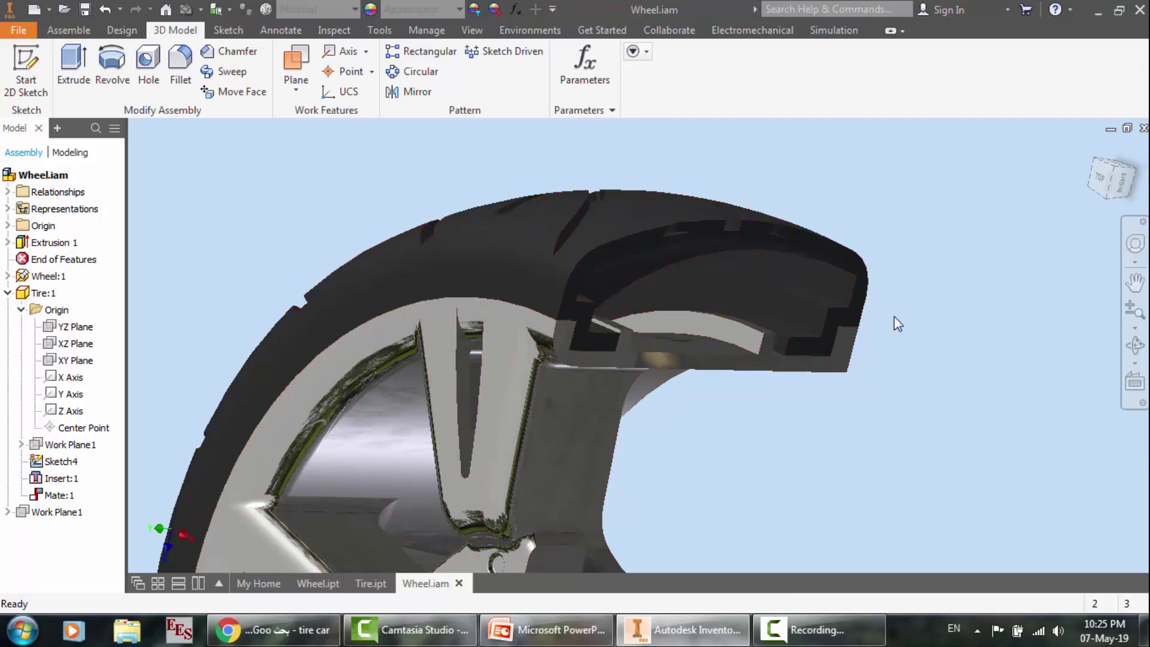
pyautogui.scroll(4, 545, 377)
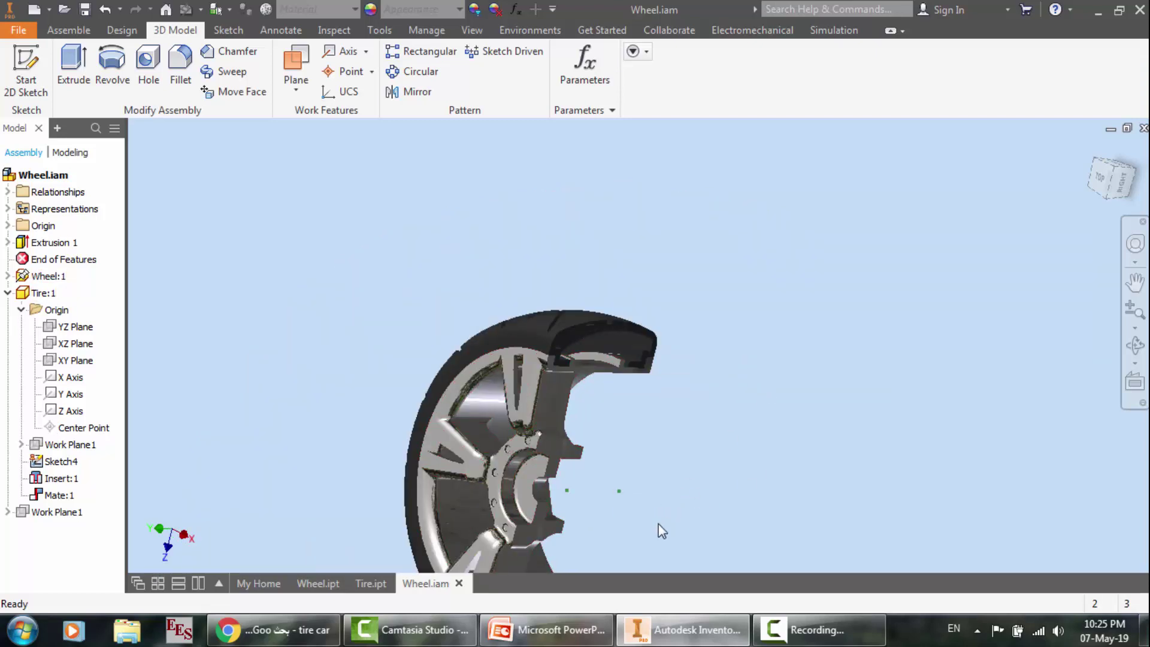
# Step: Switch between the snow tires and tire pressure monitoring slide in PowerPoint and the sectioned wheel in Inventor, ending on the slide
pyautogui.click(546, 629)
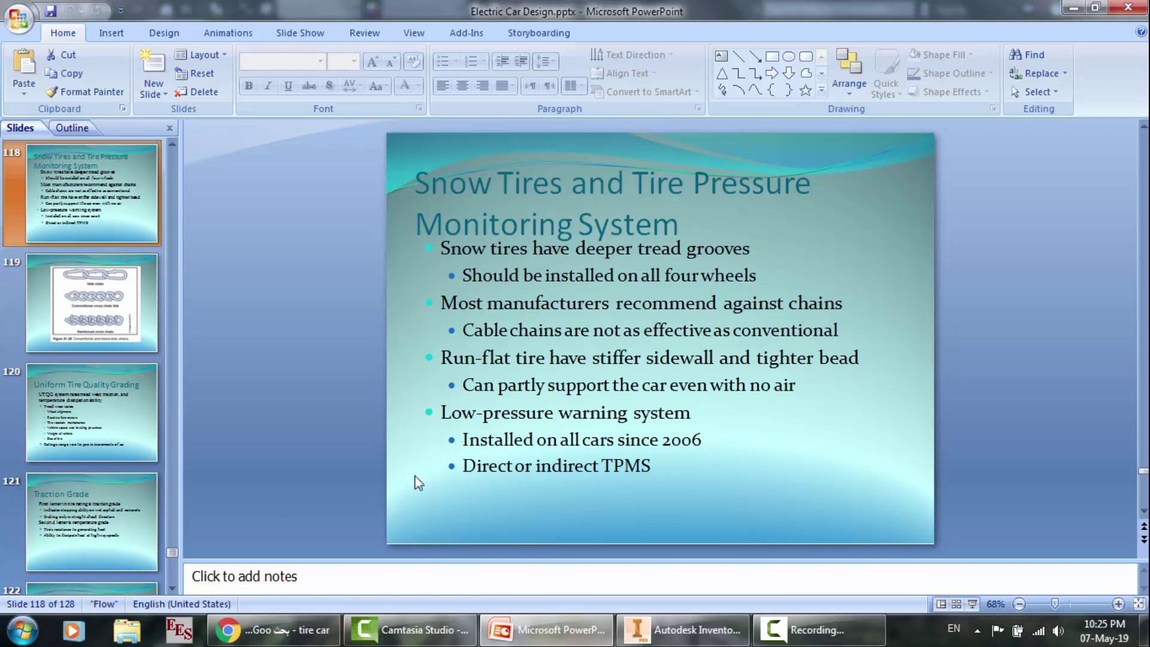
pyautogui.click(695, 628)
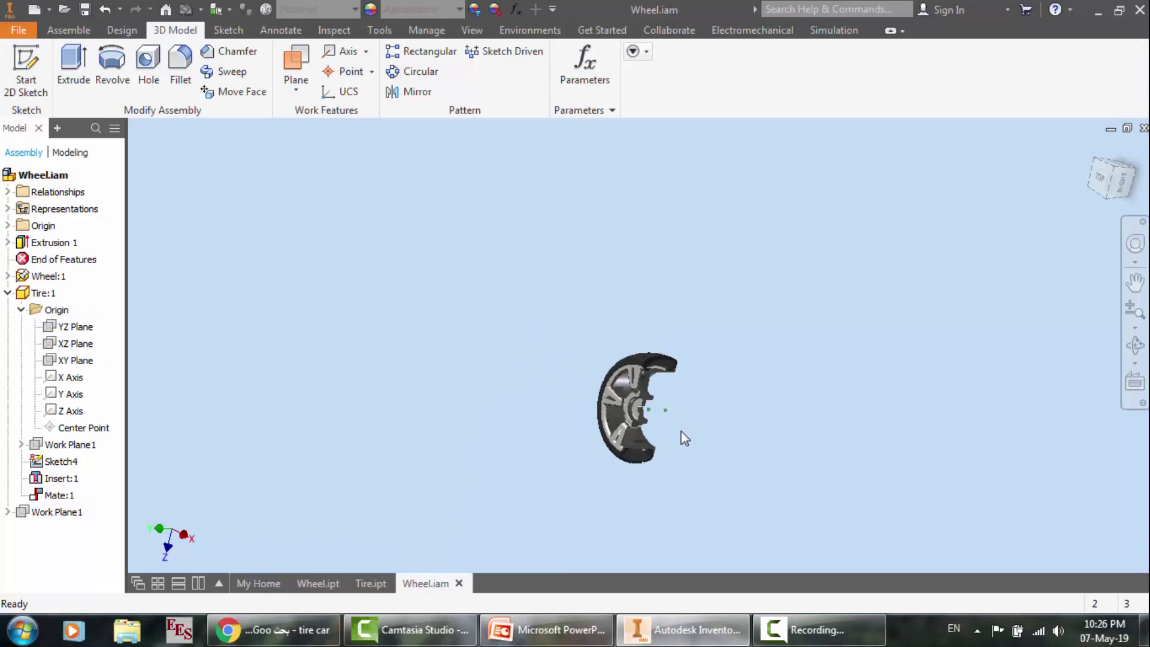
pyautogui.scroll(3, 682, 432)
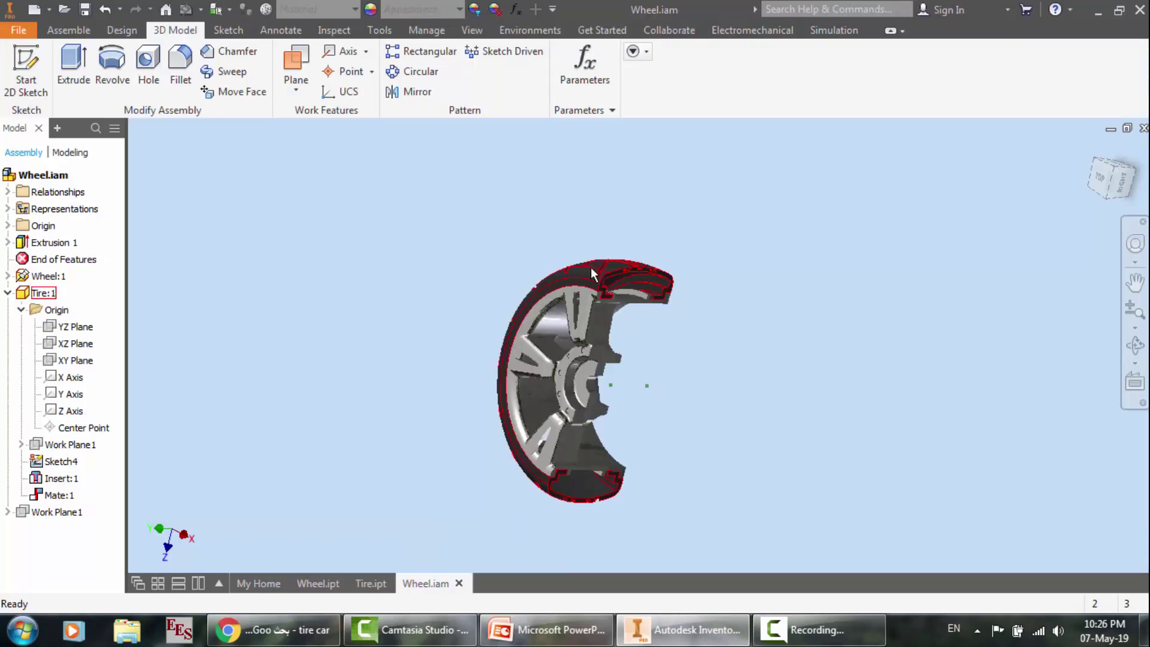
pyautogui.click(547, 630)
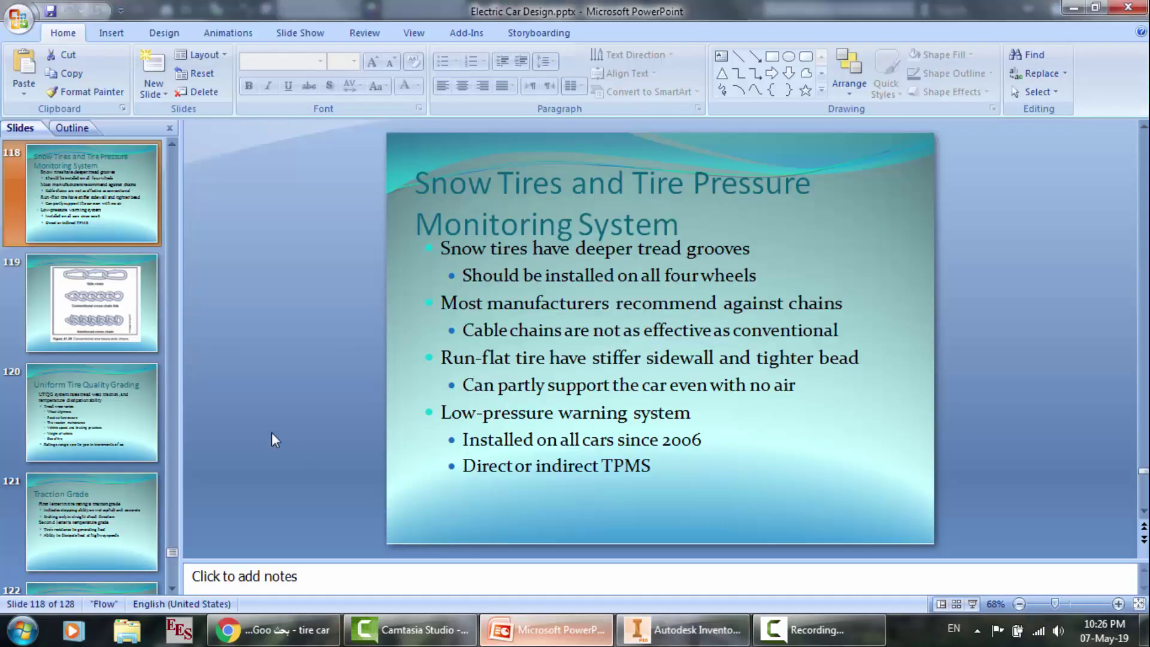